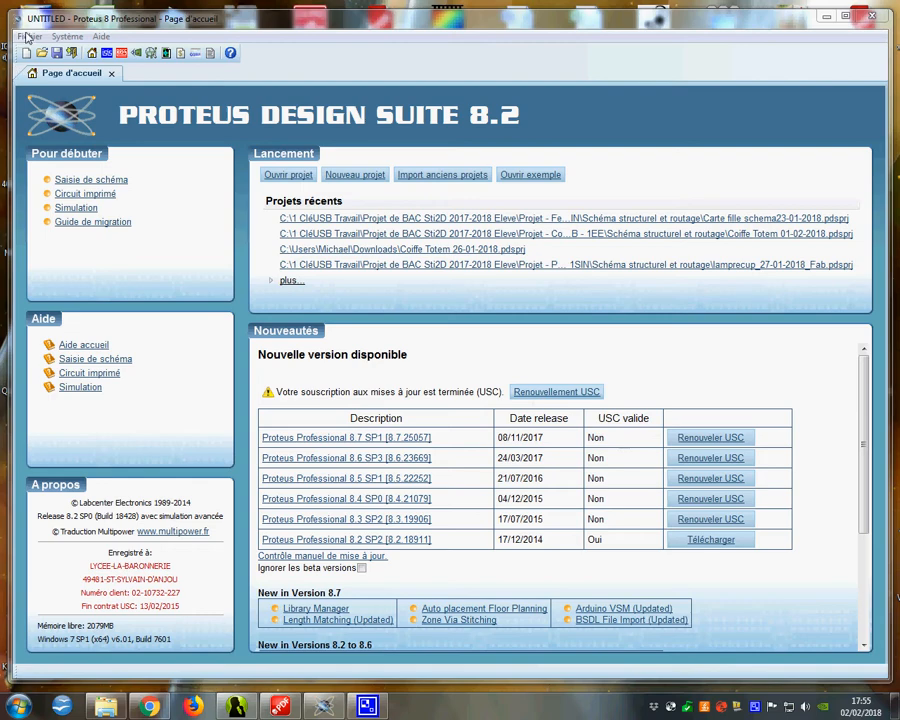
Start a new project named essai.pdsprj in the Documents folder, replacing the existing project of that name
{"action": "left_click", "coordinate": [27, 37]}
{"action": "left_click", "coordinate": [30, 53]}
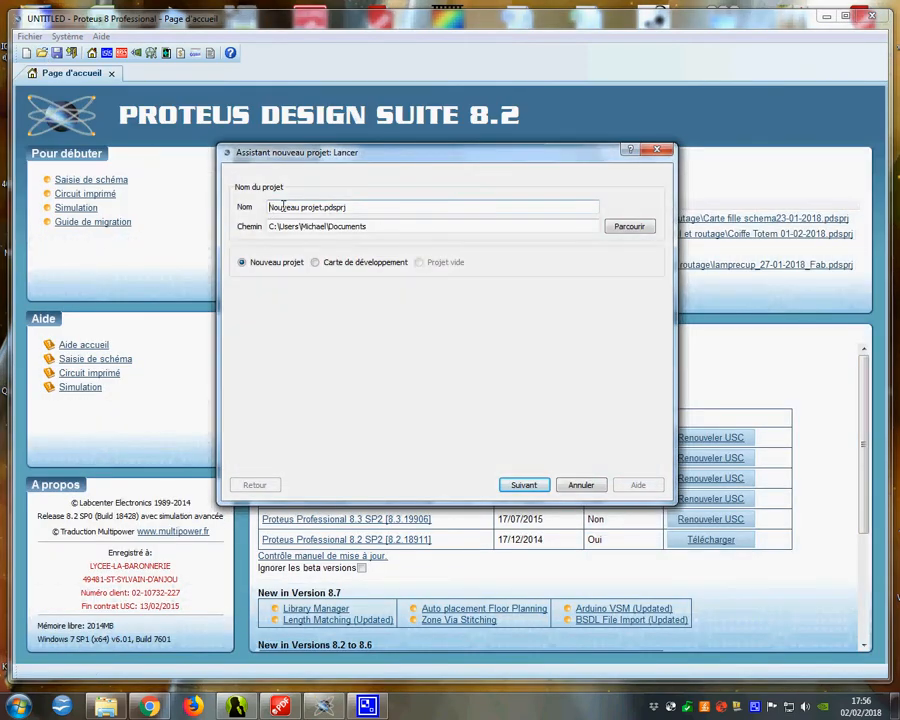
{"action": "type", "text": "essai"}
{"action": "key", "text": "Delete"}
{"action": "key", "text": "Delete"}
{"action": "key", "text": "Delete"}
{"action": "key", "text": "Delete"}
{"action": "key", "text": "Delete"}
{"action": "key", "text": "Delete"}
{"action": "key", "text": "Delete"}
{"action": "key", "text": "Delete"}
{"action": "key", "text": "Delete"}
{"action": "key", "text": "Delete"}
{"action": "key", "text": "Delete"}
{"action": "key", "text": "Delete"}
{"action": "left_click", "coordinate": [521, 489]}
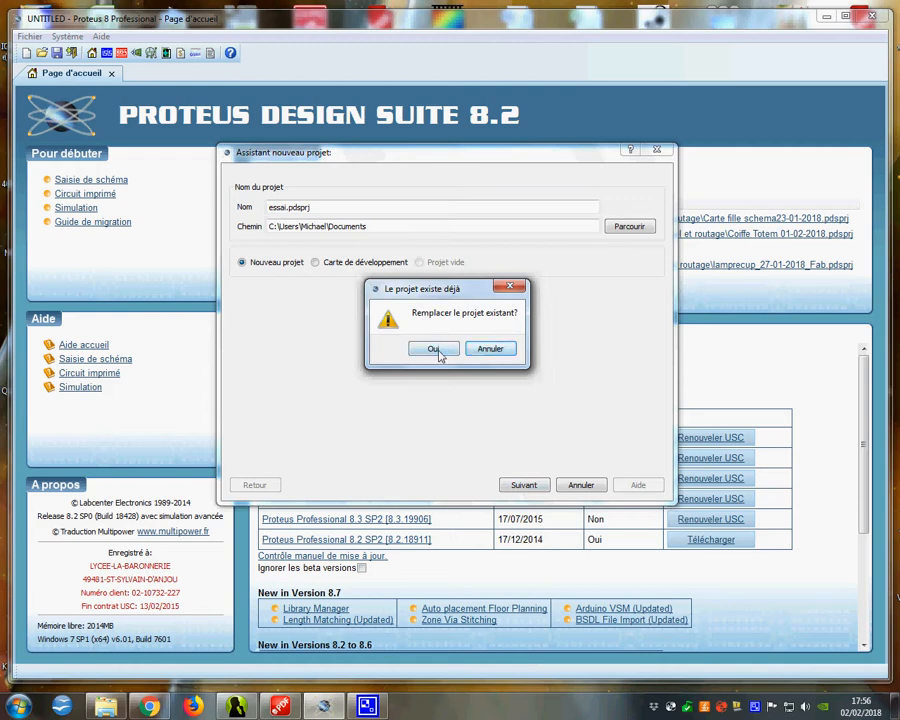
{"action": "left_click", "coordinate": [437, 352]}
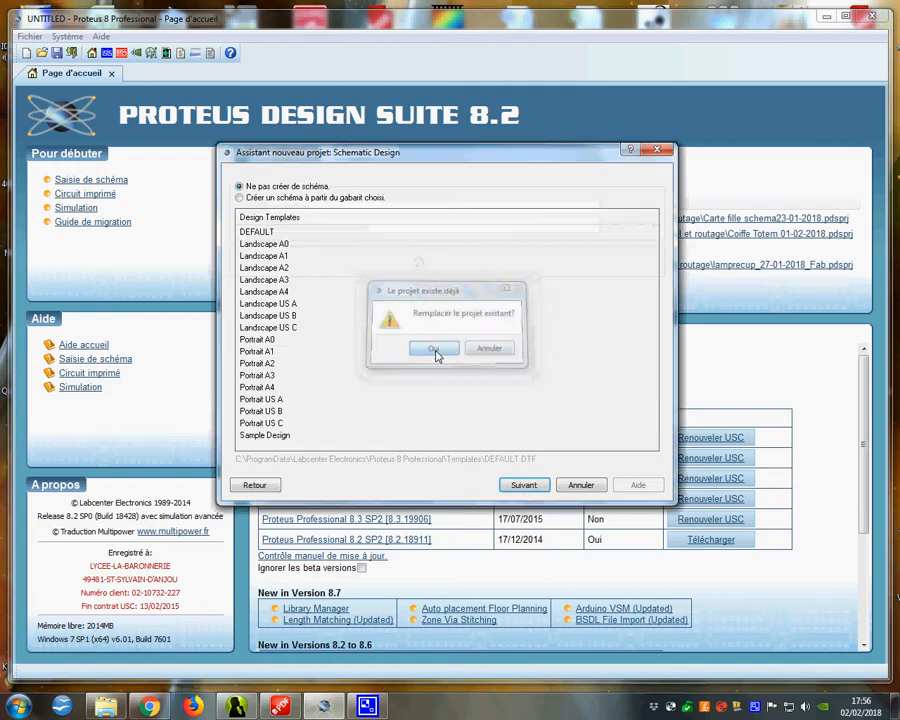
Have the project create both a schematic and a PCB layout from their DEFAULT templates
{"action": "left_click", "coordinate": [240, 198]}
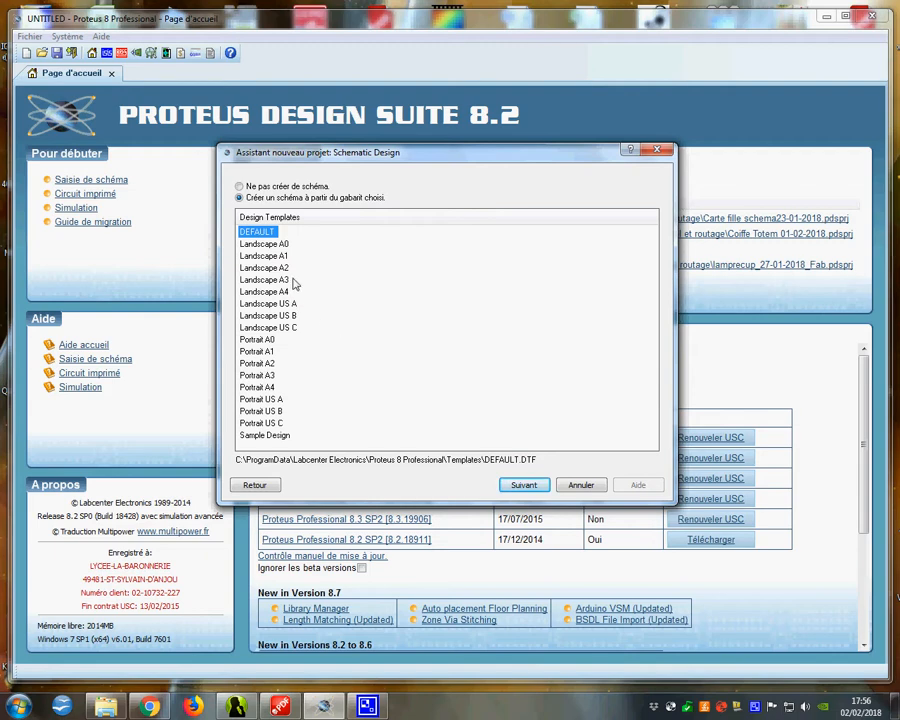
{"action": "left_click", "coordinate": [520, 486]}
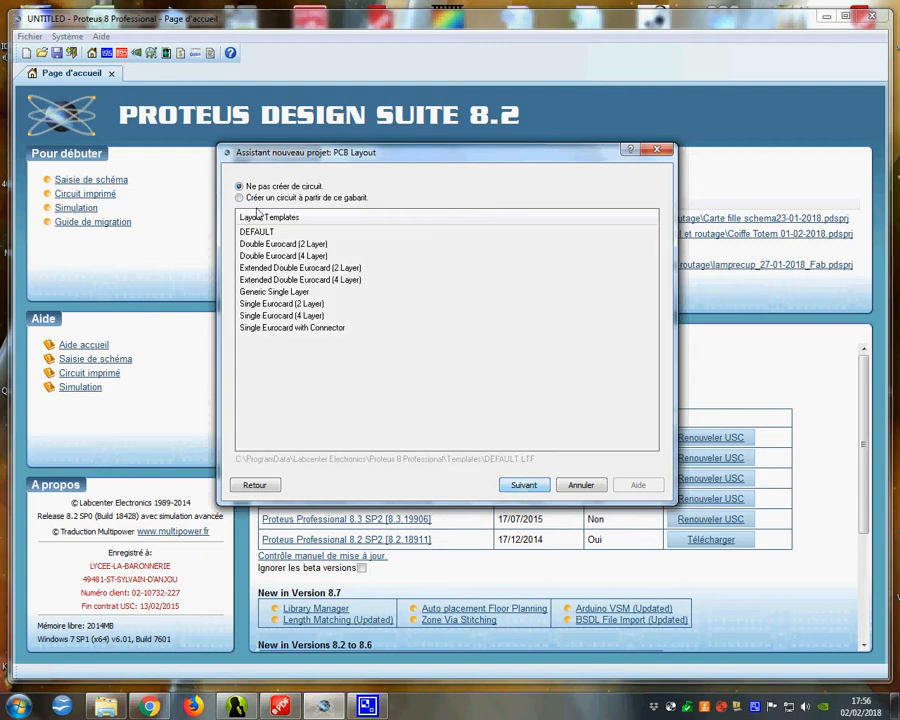
{"action": "left_click", "coordinate": [240, 198]}
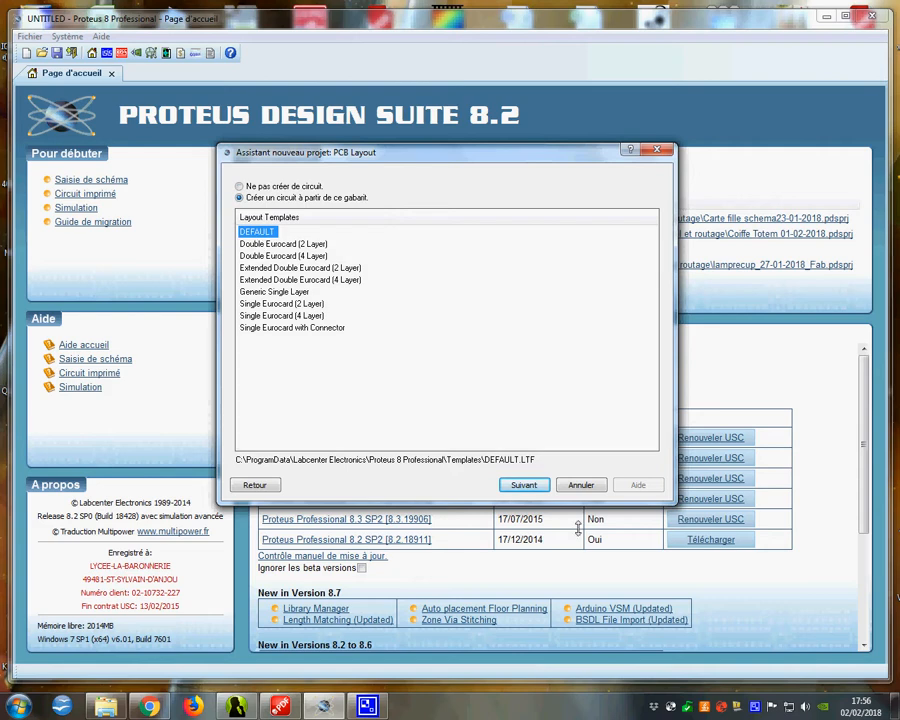
{"action": "left_click", "coordinate": [525, 486]}
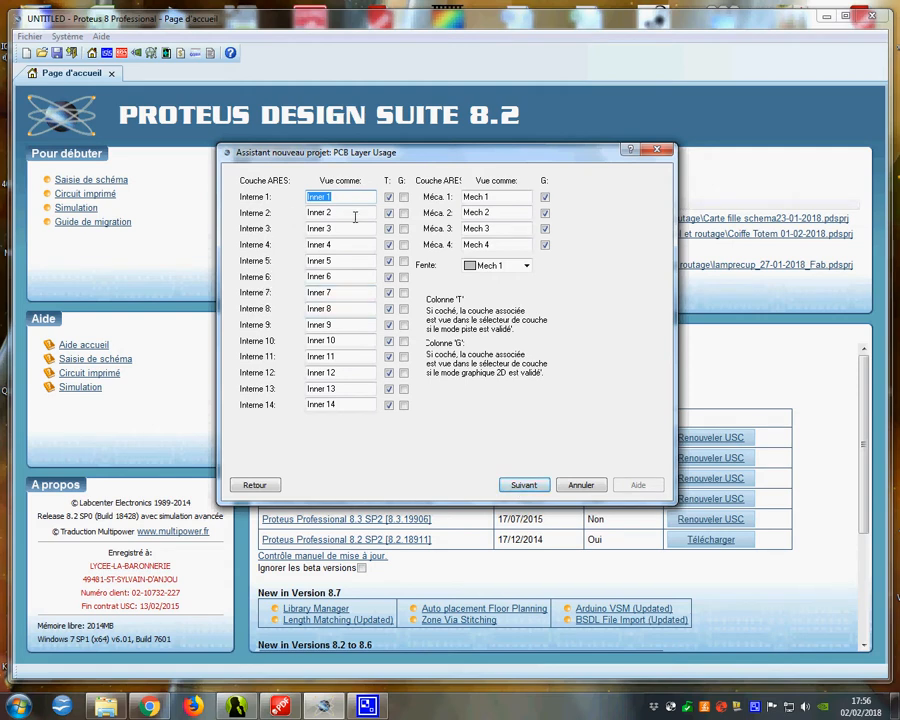
Keep the default PCB layer usage, include no firmware project, and finish creating the project
{"action": "left_click", "coordinate": [524, 486]}
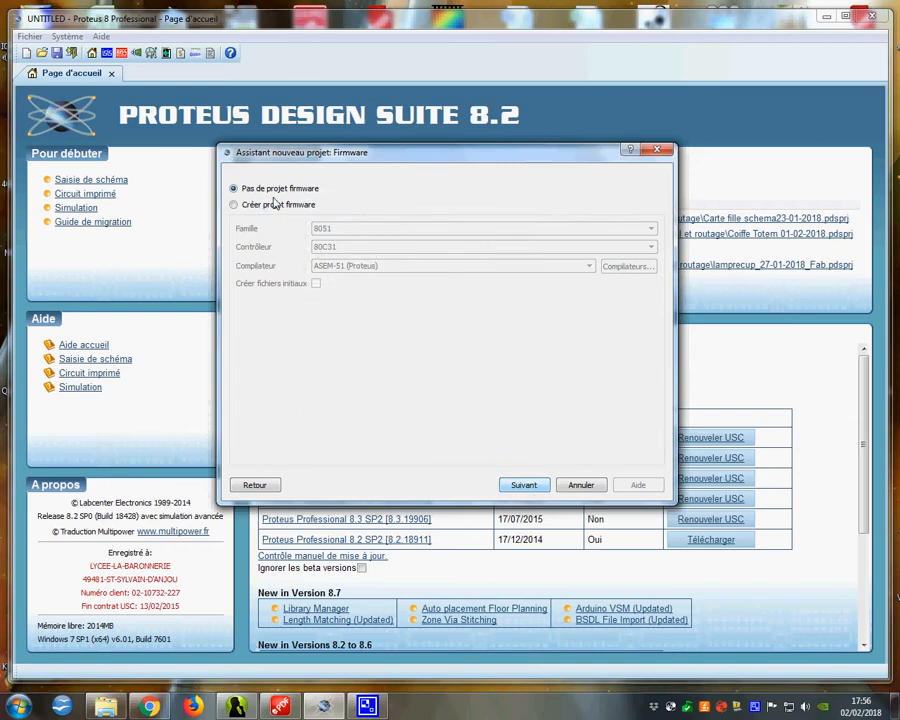
{"action": "left_click", "coordinate": [524, 486]}
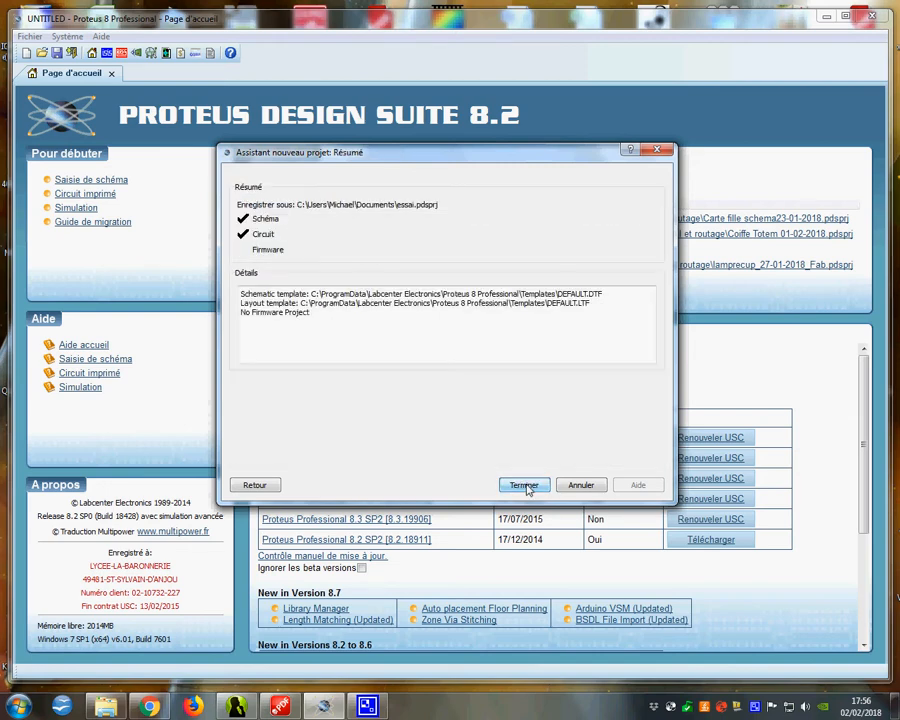
{"action": "left_click", "coordinate": [525, 486]}
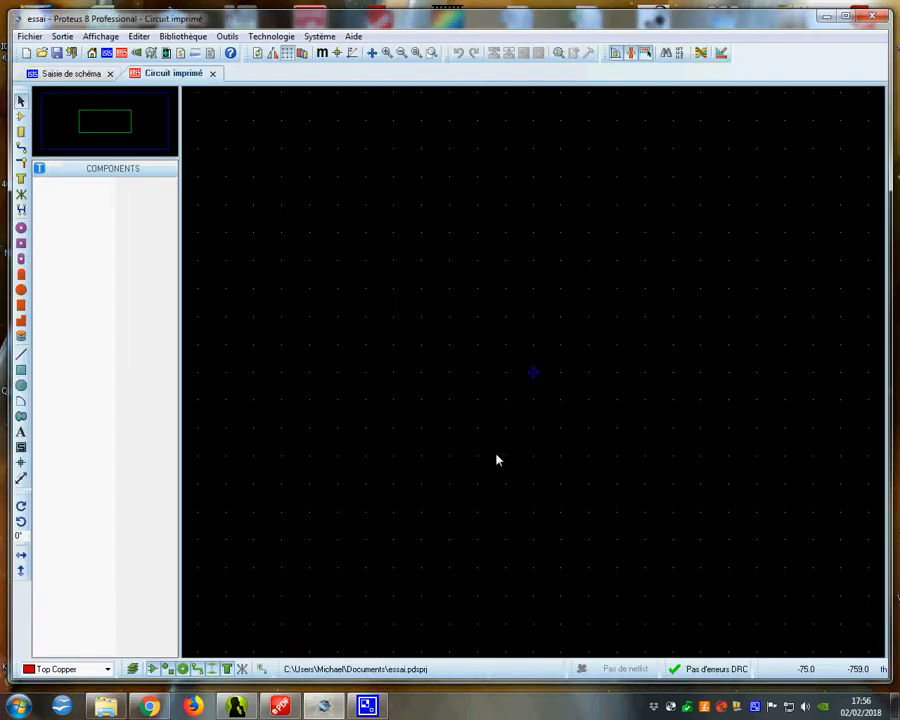
In the schematic capture view, add the TL084 op-amp from the OPAMP library to the device list
{"action": "left_click", "coordinate": [72, 74]}
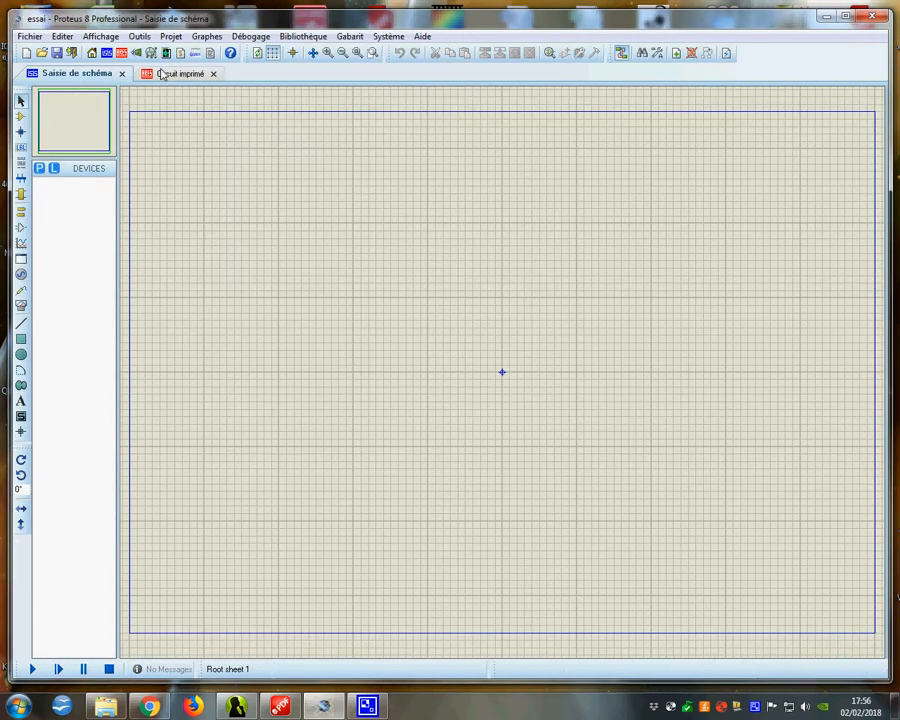
{"action": "left_click", "coordinate": [162, 74]}
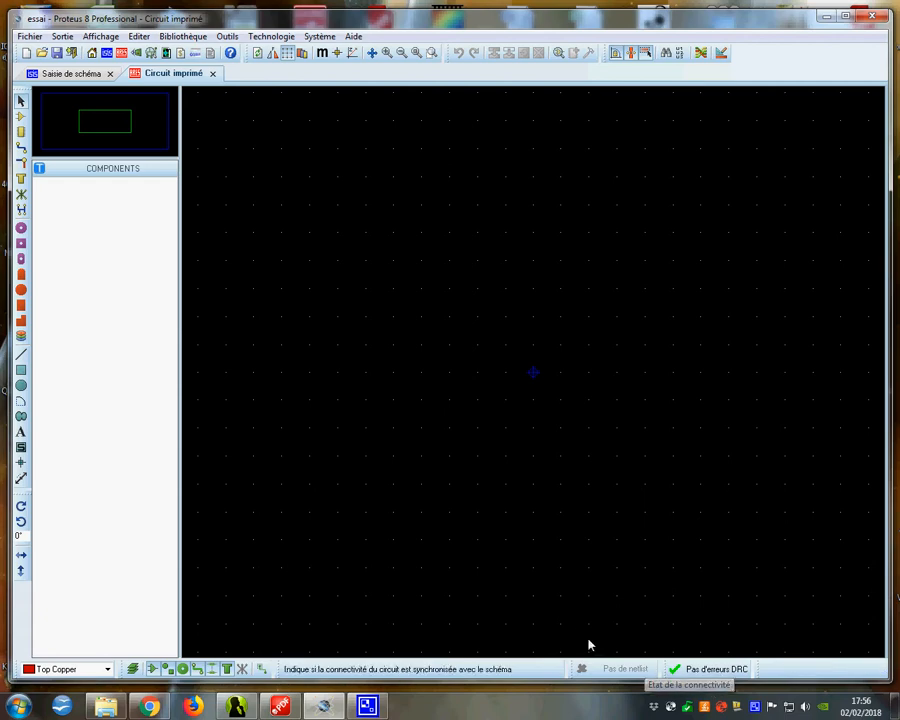
{"action": "left_click", "coordinate": [66, 74]}
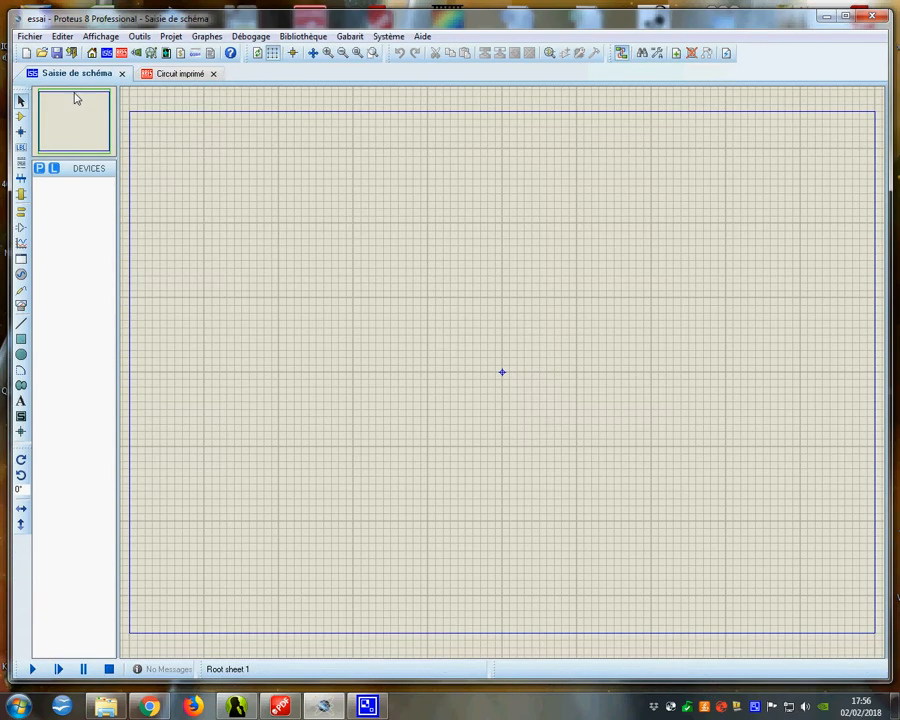
{"action": "left_click", "coordinate": [39, 170]}
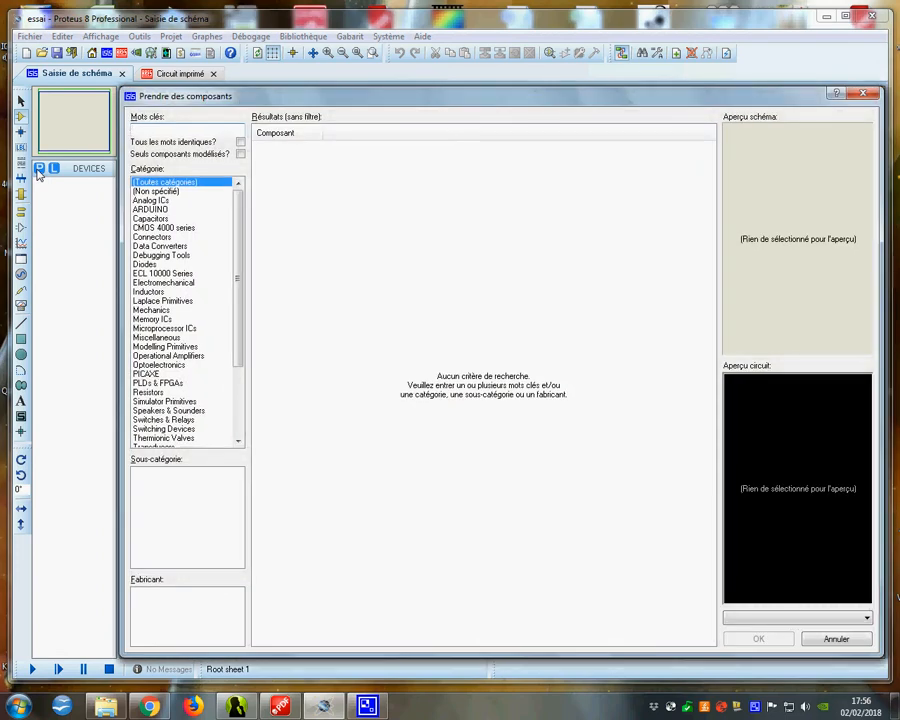
{"action": "type", "text": "TL084"}
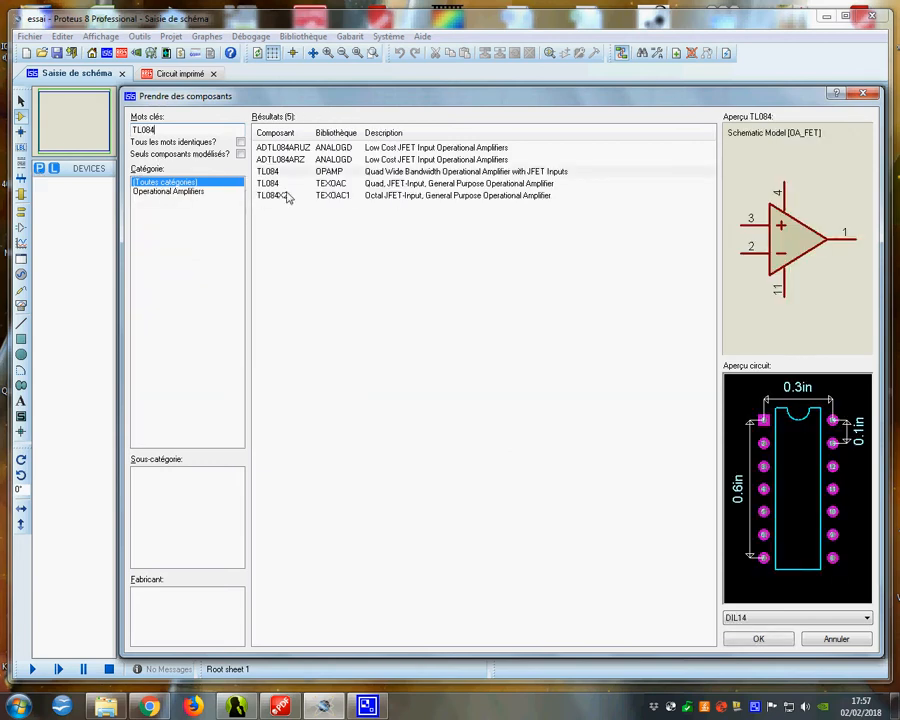
{"action": "left_click", "coordinate": [278, 173]}
{"action": "double_click", "coordinate": [278, 173]}
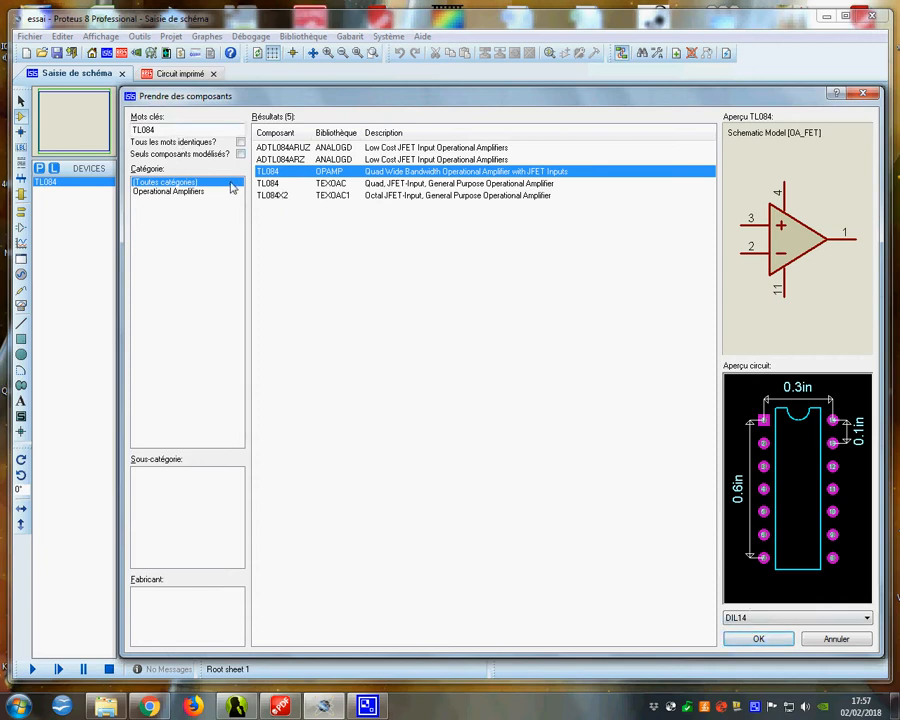
Search the component libraries for "led" and add the LED from the SymbolesJC library to the device list
{"action": "double_click", "coordinate": [159, 132]}
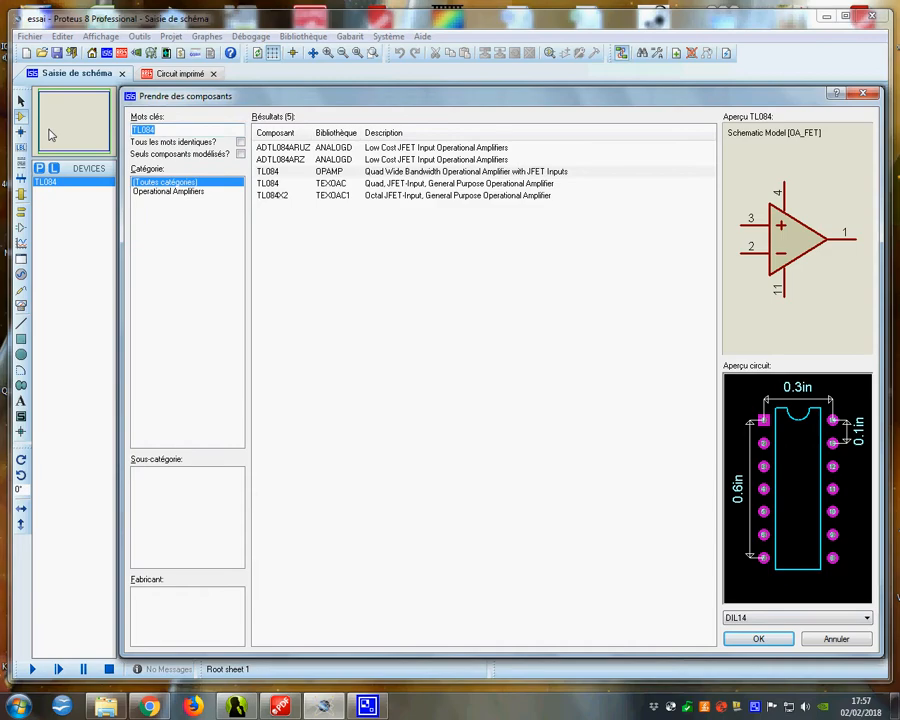
{"action": "type", "text": "led"}
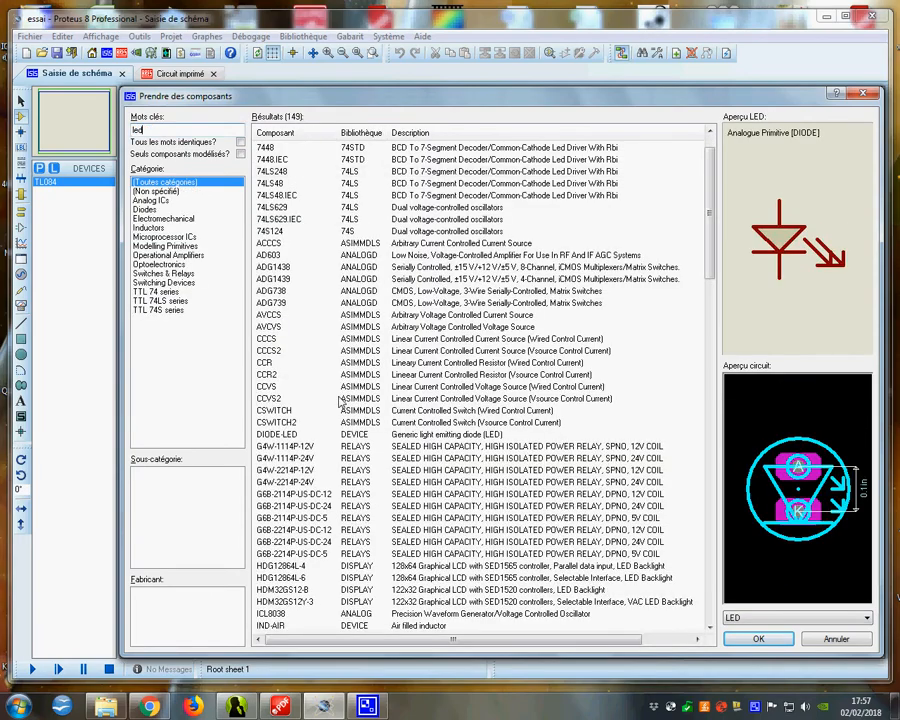
{"action": "scroll", "coordinate": [300, 500], "scroll_direction": "down", "scroll_amount": 1}
{"action": "left_click", "coordinate": [262, 590]}
{"action": "scroll", "coordinate": [259, 590], "scroll_direction": "down", "scroll_amount": 1}
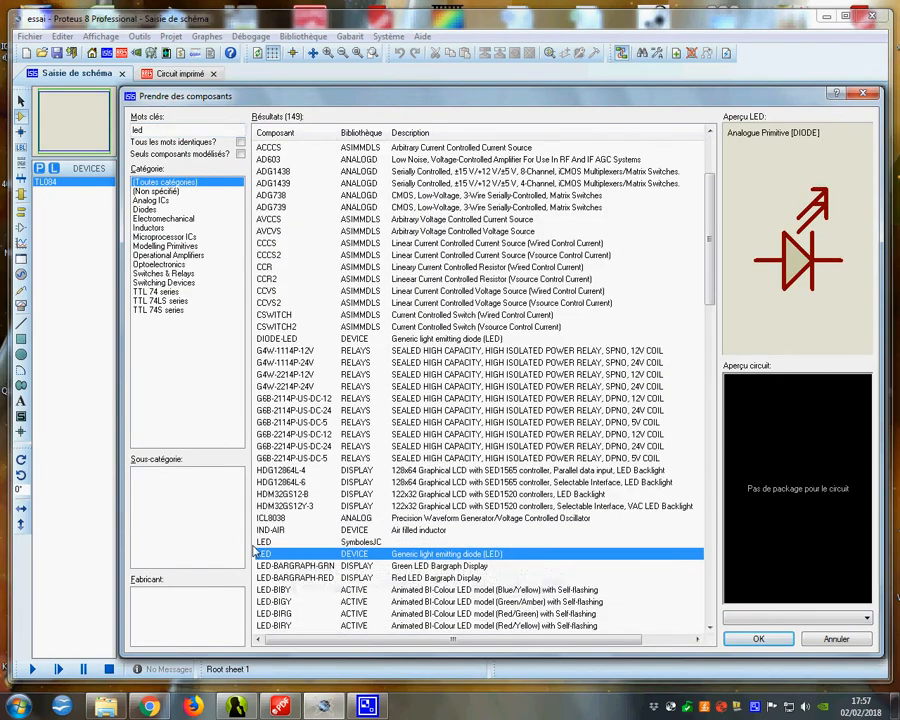
{"action": "left_click", "coordinate": [338, 542]}
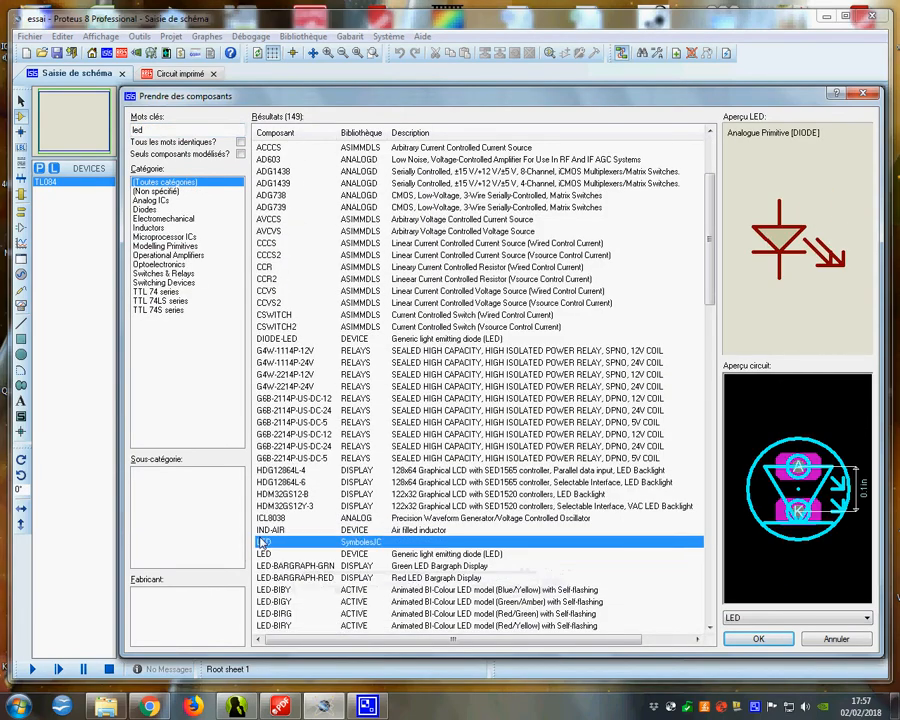
{"action": "double_click", "coordinate": [338, 542]}
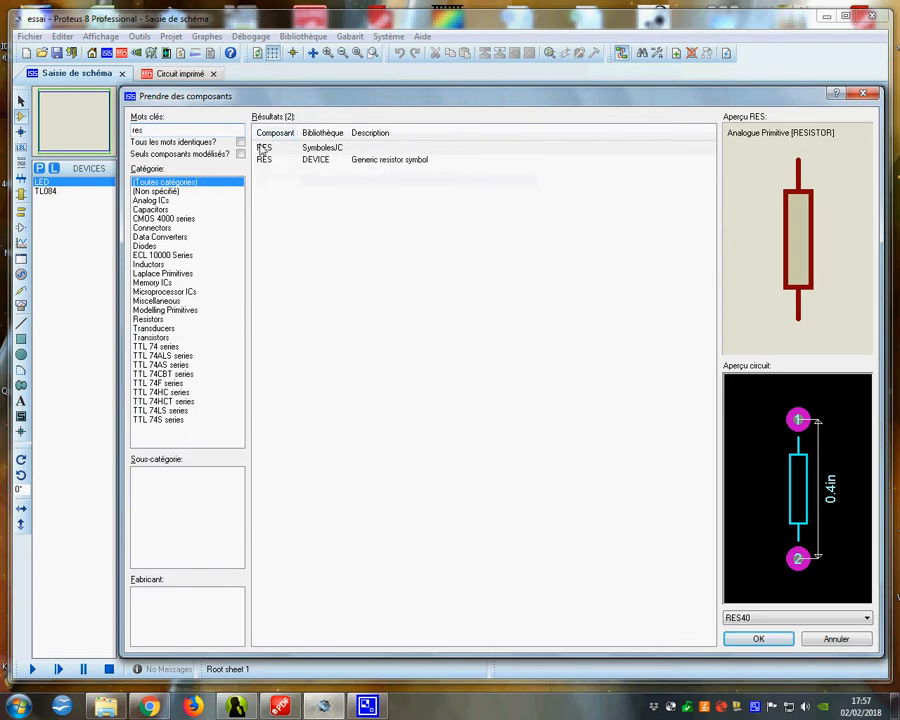
Add the RES resistor from the SymbolesJC library and the multi-cell BATTERY from the DEVICE library to the device list
{"action": "double_click", "coordinate": [262, 148]}
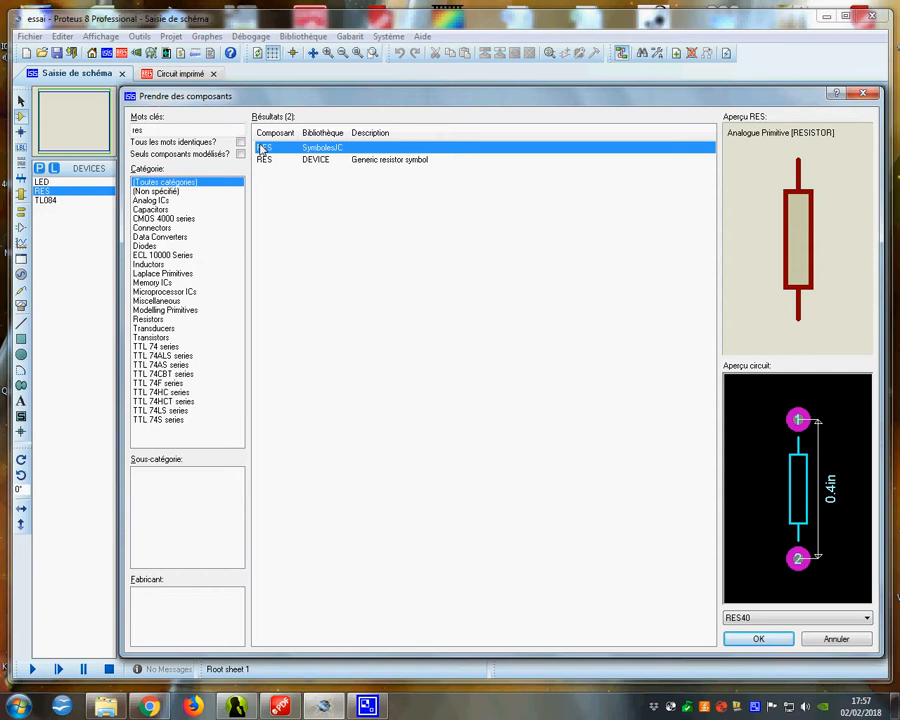
{"action": "left_click", "coordinate": [140, 130]}
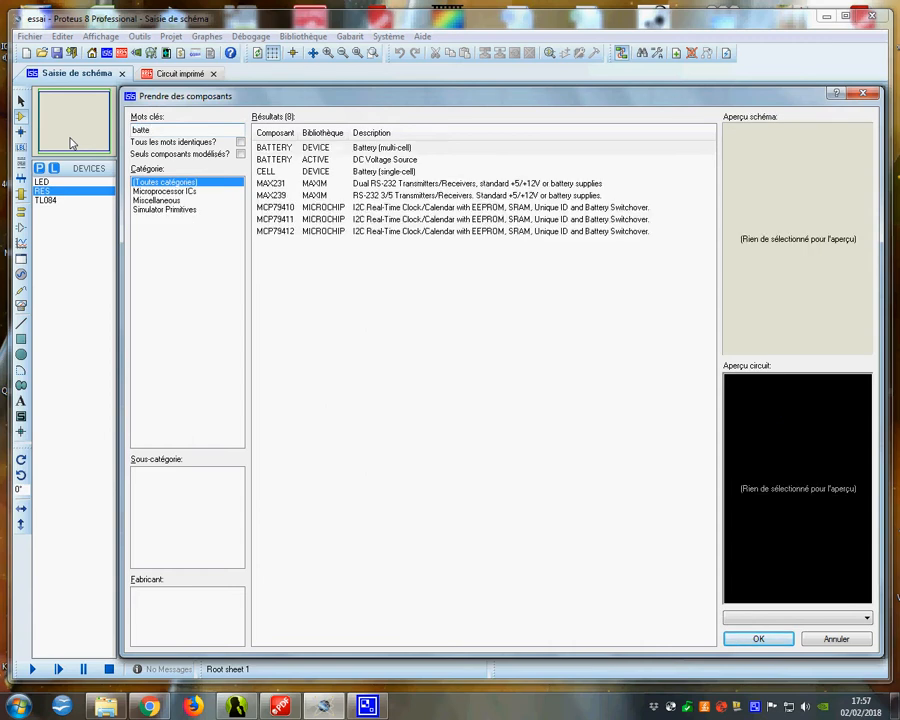
{"action": "left_click", "coordinate": [275, 147]}
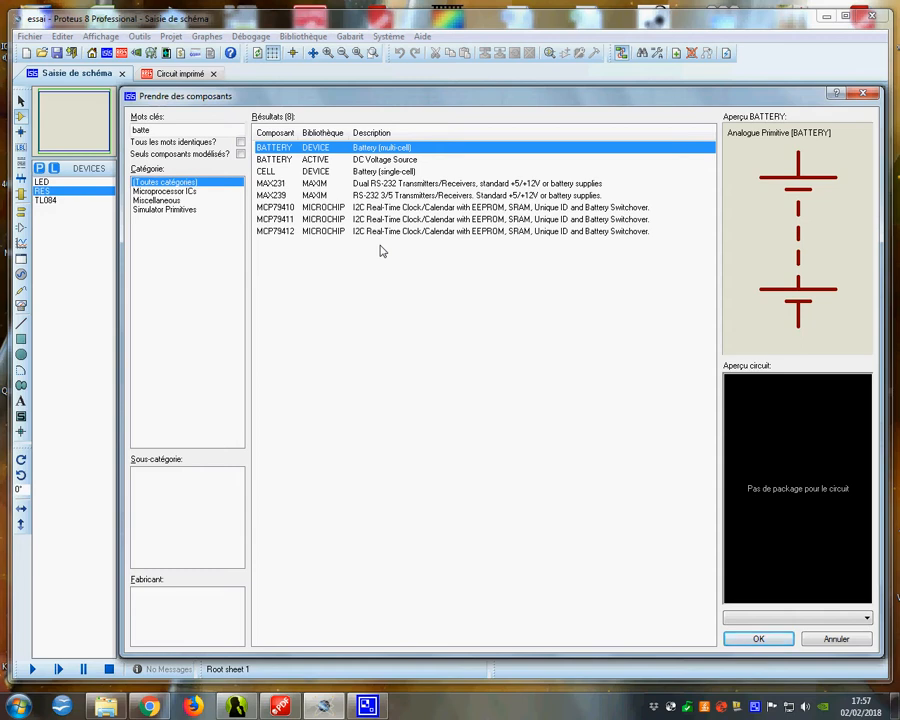
{"action": "double_click", "coordinate": [275, 148]}
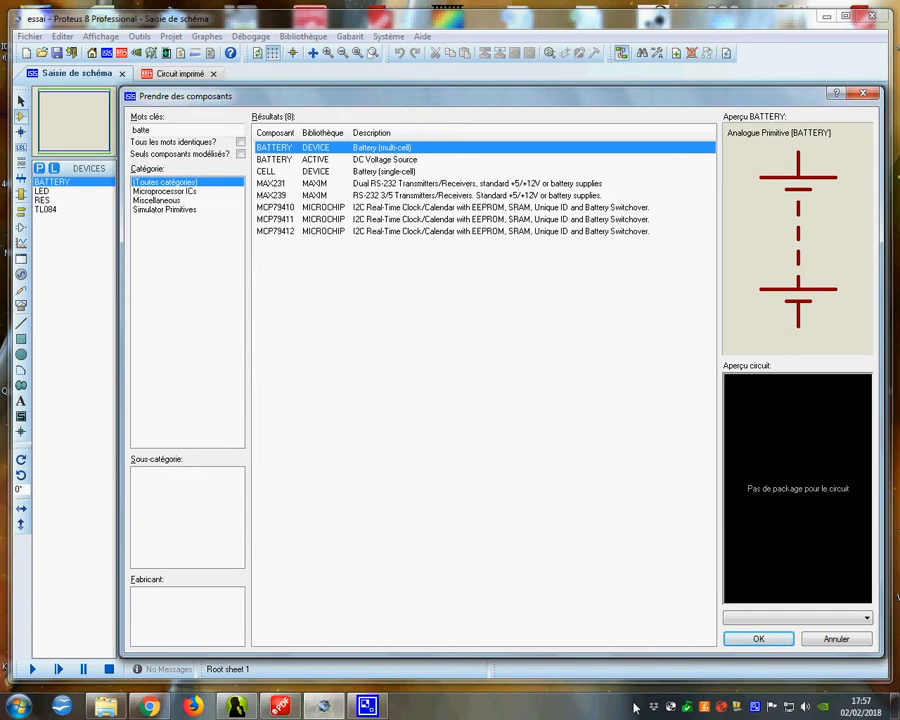
Search for "pot", add the POT-HG potentiometer from the ACTIVE library, and close the component picker
{"action": "left_click_drag", "start_coordinate": [153, 131], "coordinate": [2, 142]}
{"action": "type", "text": "p"}
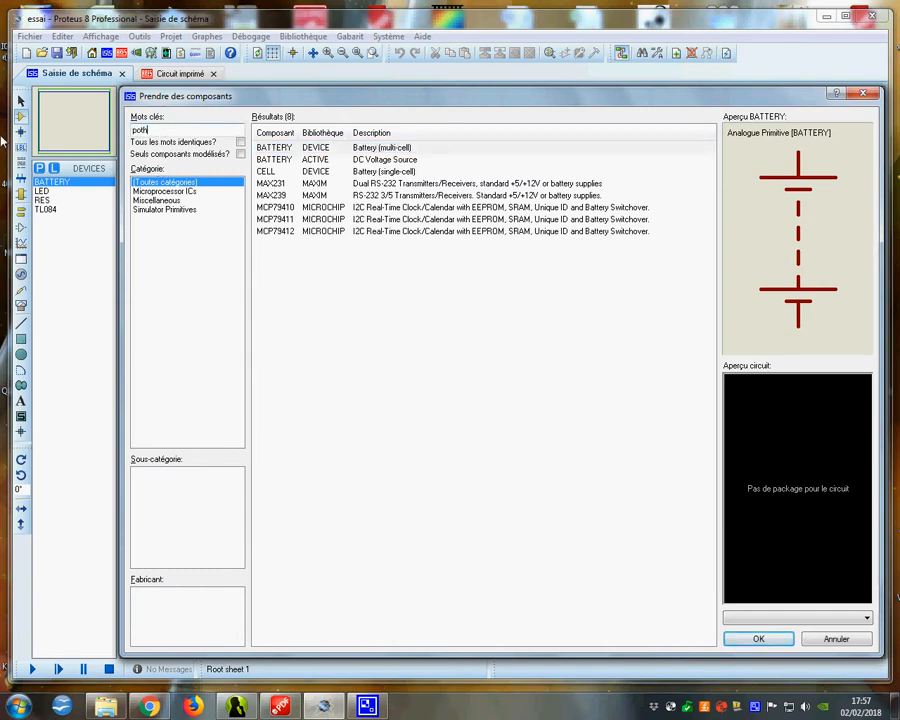
{"action": "type", "text": "o"}
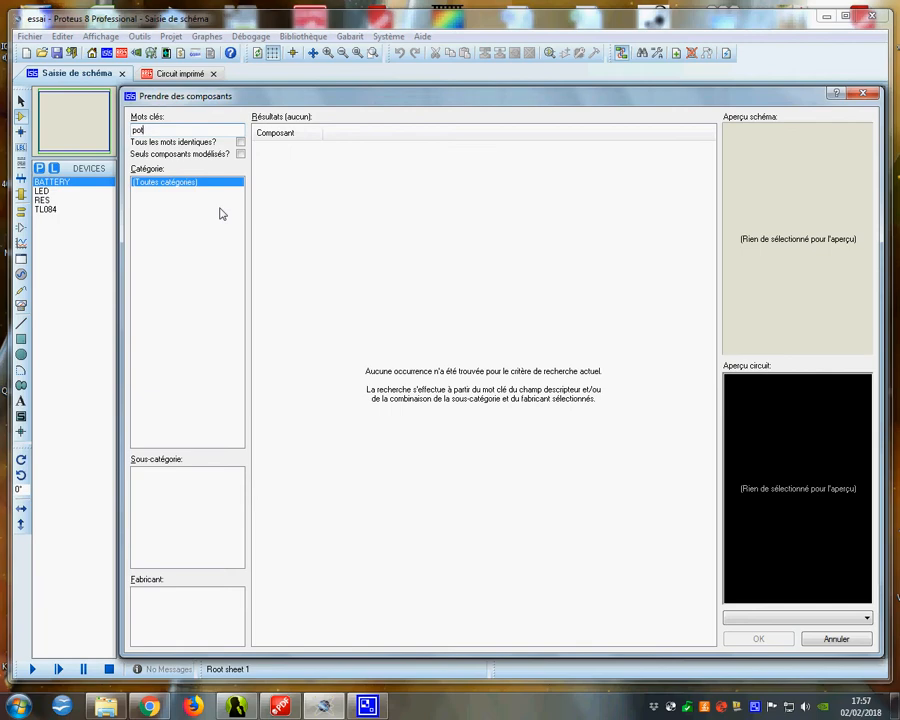
{"action": "type", "text": "t"}
{"action": "key", "text": "Down"}
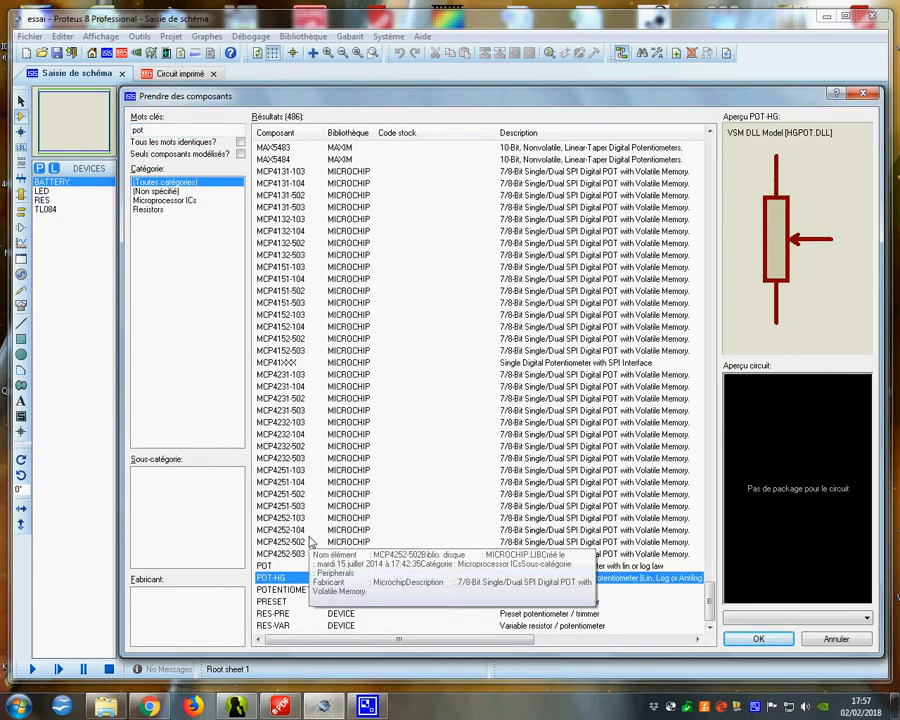
{"action": "left_click", "coordinate": [270, 567]}
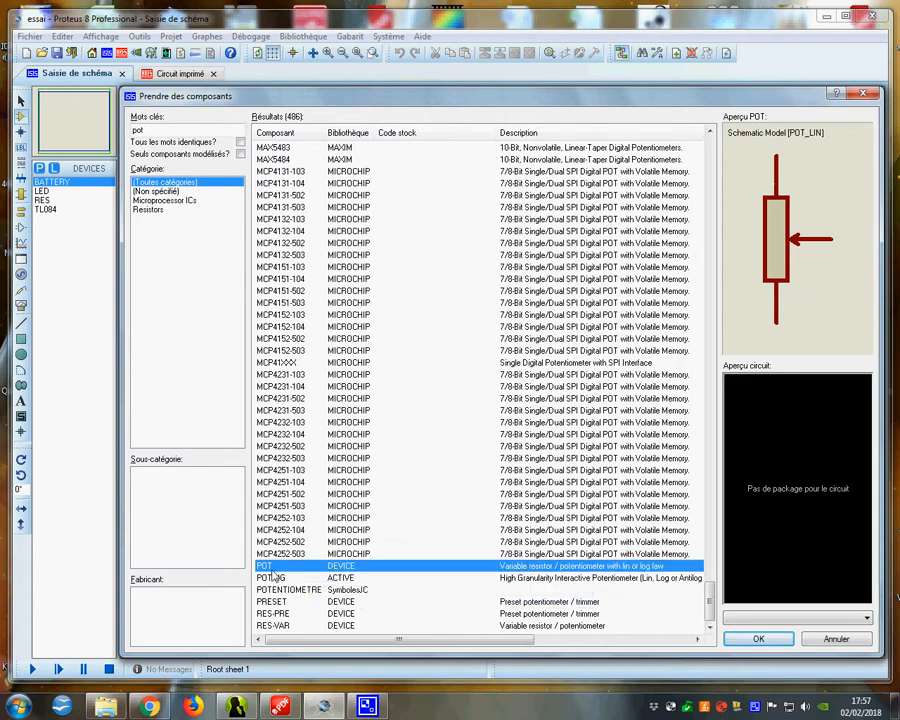
{"action": "left_click", "coordinate": [272, 579]}
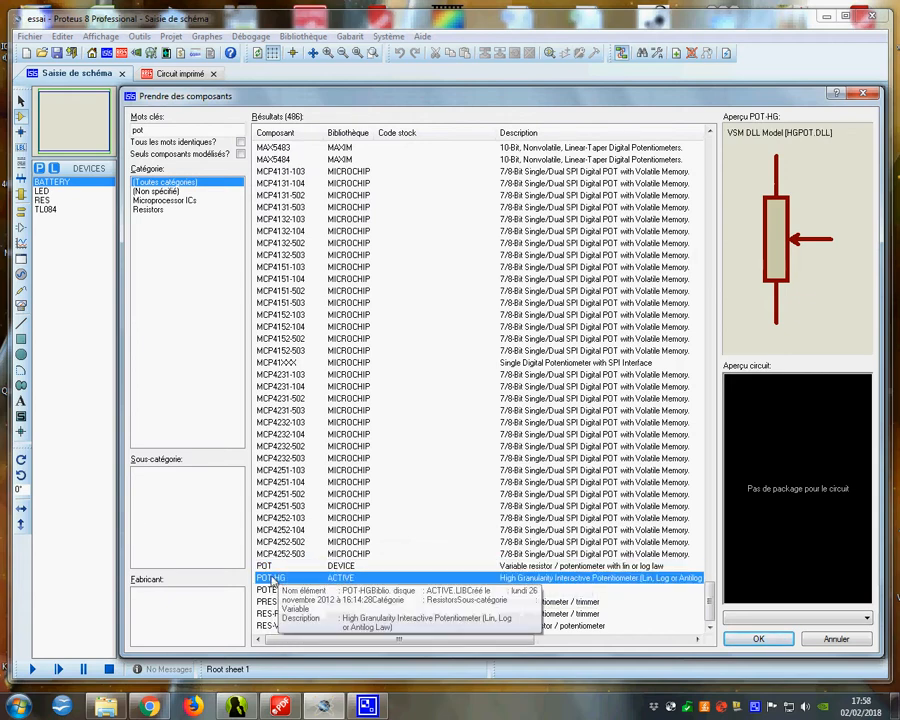
{"action": "double_click", "coordinate": [272, 579]}
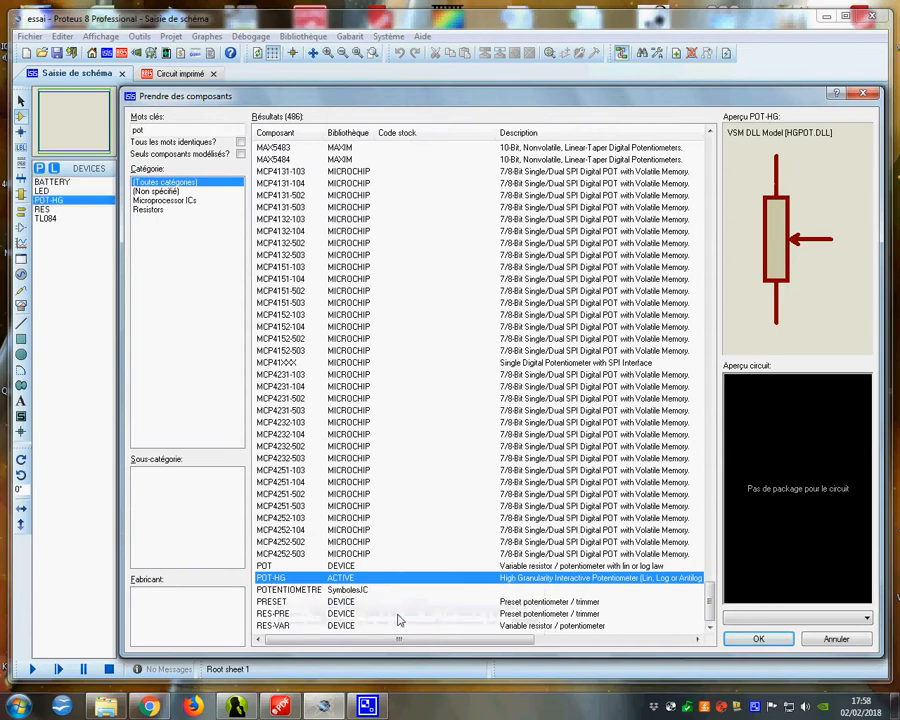
{"action": "left_click", "coordinate": [756, 640]}
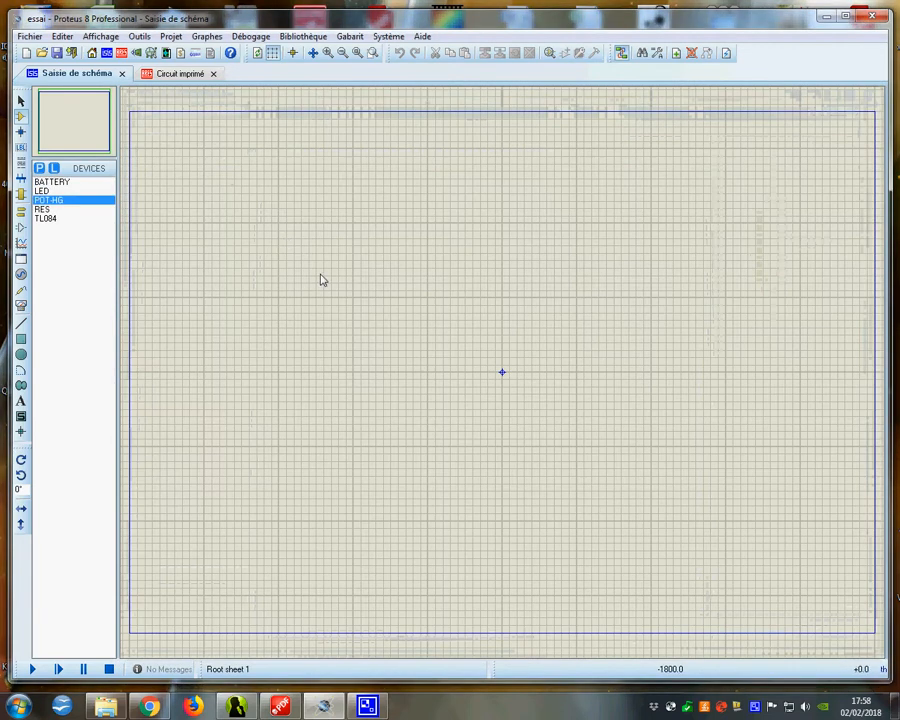
Place one TL084 op-amp on the schematic, above and to the left of the sheet's origin
{"action": "left_click", "coordinate": [46, 218]}
{"action": "left_click", "coordinate": [390, 320]}
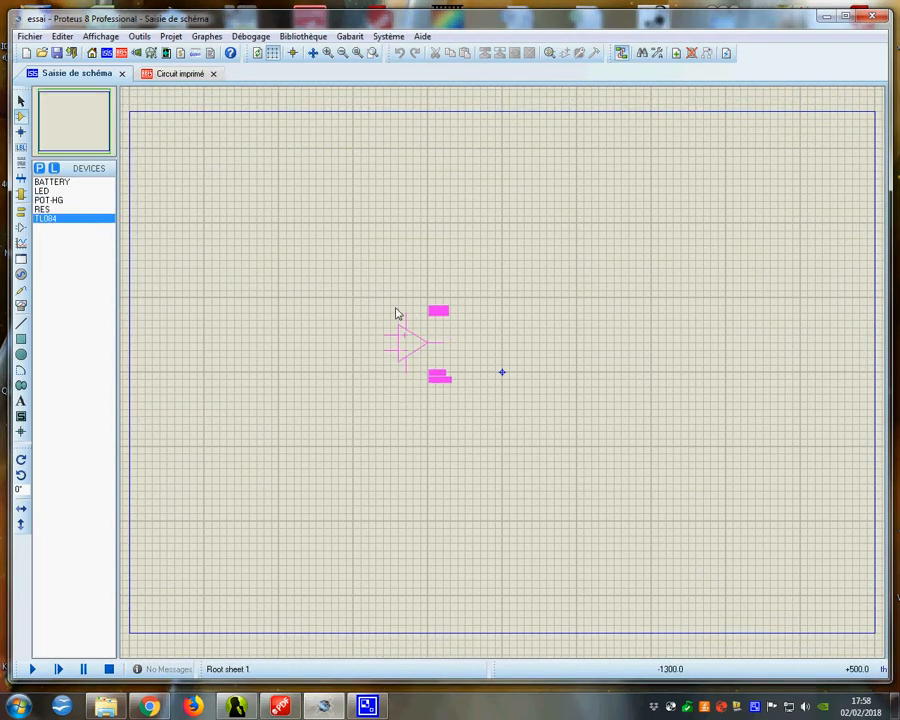
{"action": "left_click", "coordinate": [398, 304]}
{"action": "scroll", "coordinate": [221, 219], "scroll_direction": "up", "scroll_amount": 2}
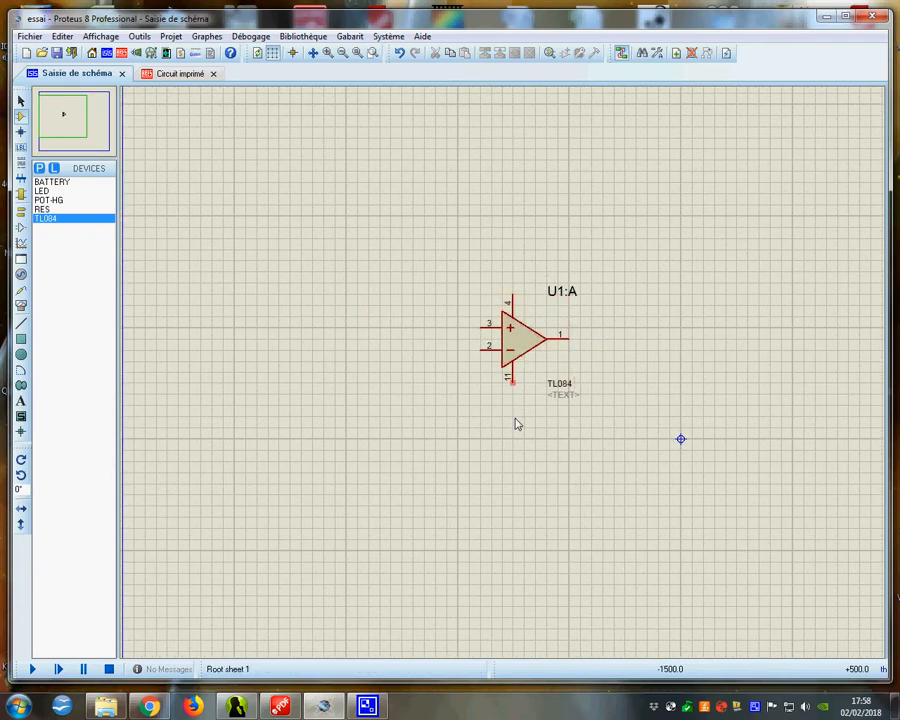
Decompose the placed TL084 op-amp into its separate body, pins and text script
{"action": "left_click_drag", "start_coordinate": [435, 249], "coordinate": [714, 505]}
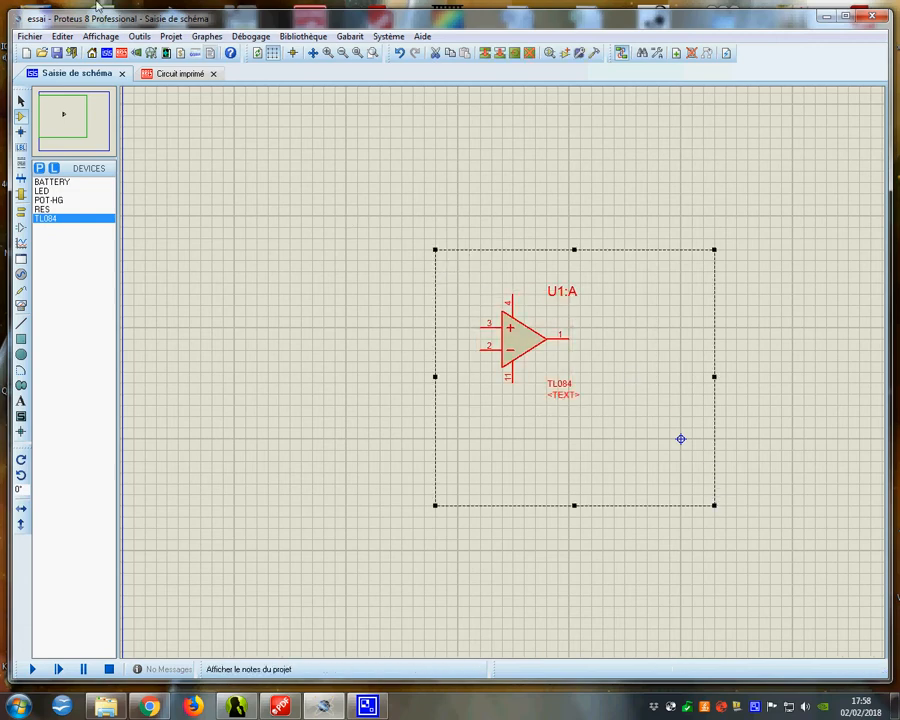
{"action": "left_click", "coordinate": [294, 40]}
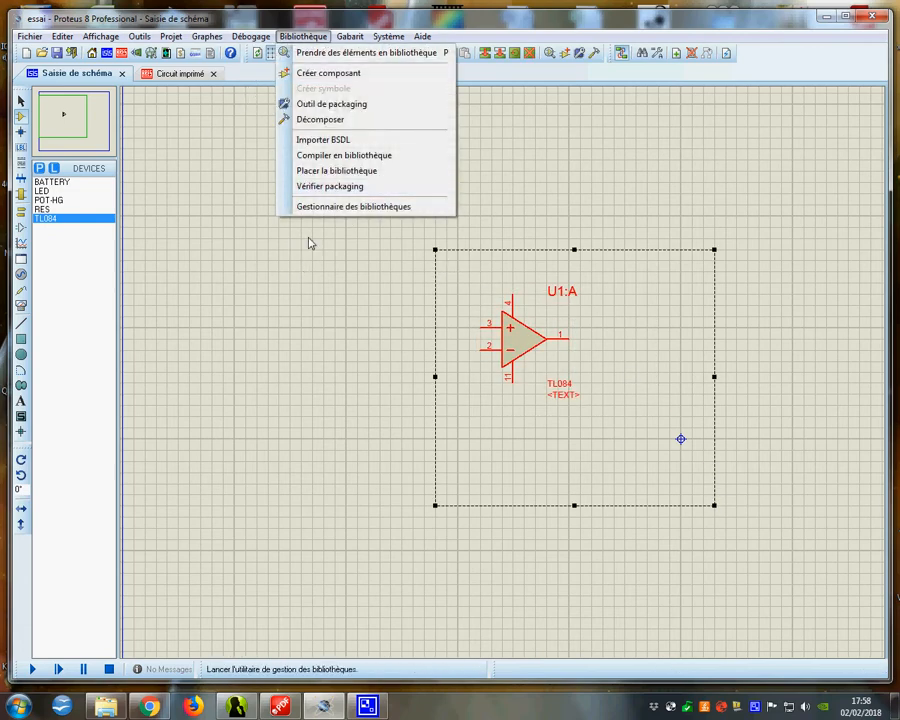
{"action": "left_click", "coordinate": [293, 120]}
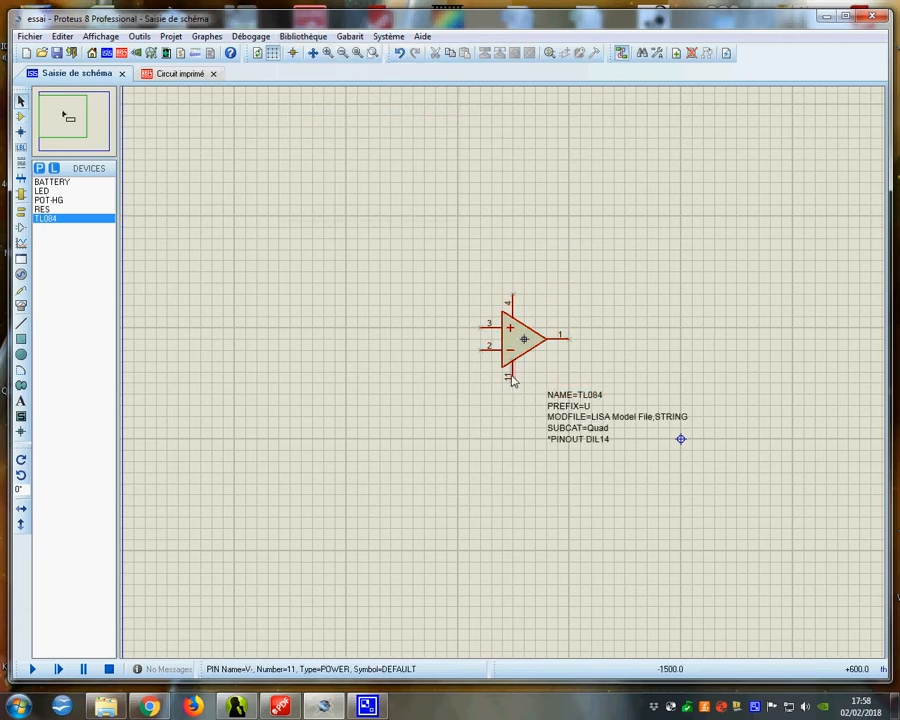
Inspect the properties of the decomposed op-amp's supply pins 11 and 4, closing each without changes
{"action": "right_click", "coordinate": [514, 376]}
{"action": "left_click", "coordinate": [569, 393]}
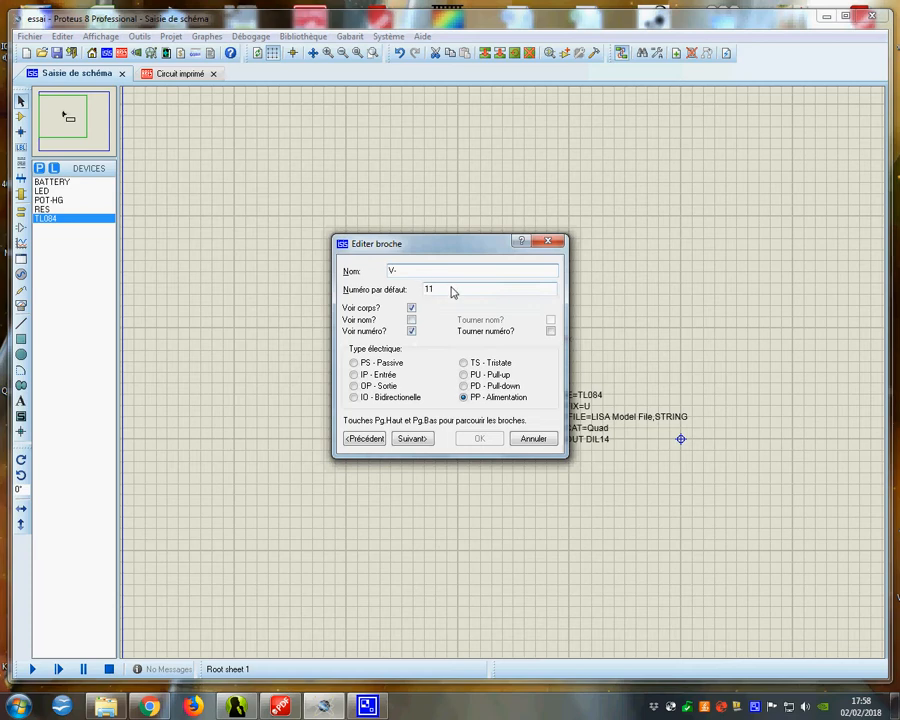
{"action": "left_click", "coordinate": [534, 442]}
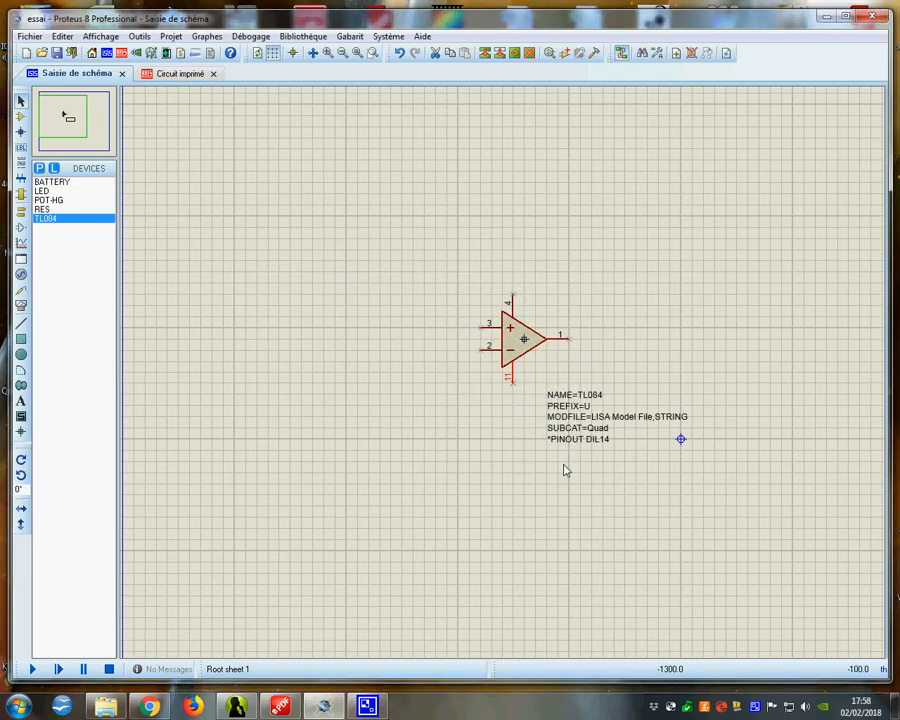
{"action": "right_click", "coordinate": [511, 316]}
{"action": "left_click", "coordinate": [560, 324]}
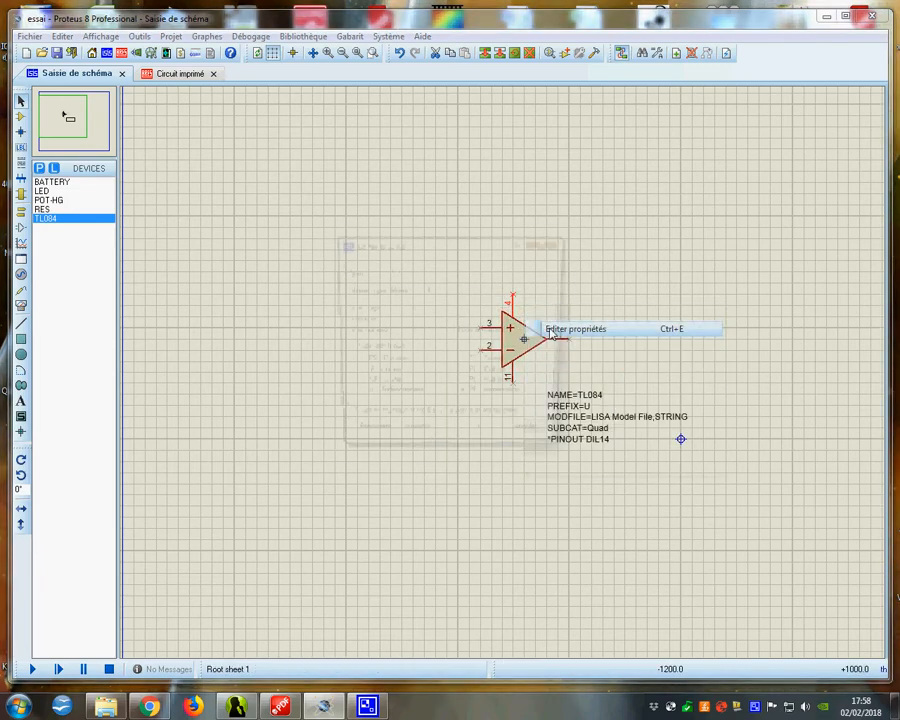
{"action": "left_click", "coordinate": [556, 441]}
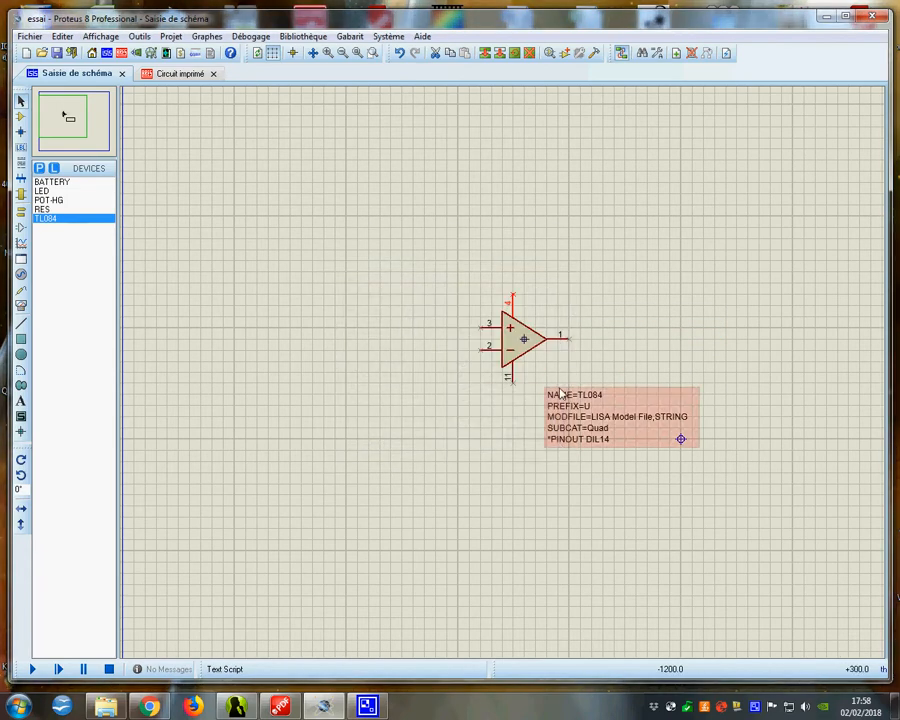
Delete the decomposed op-amp and place a new TL084 further to the left on the sheet
{"action": "left_click_drag", "start_coordinate": [380, 216], "coordinate": [795, 524]}
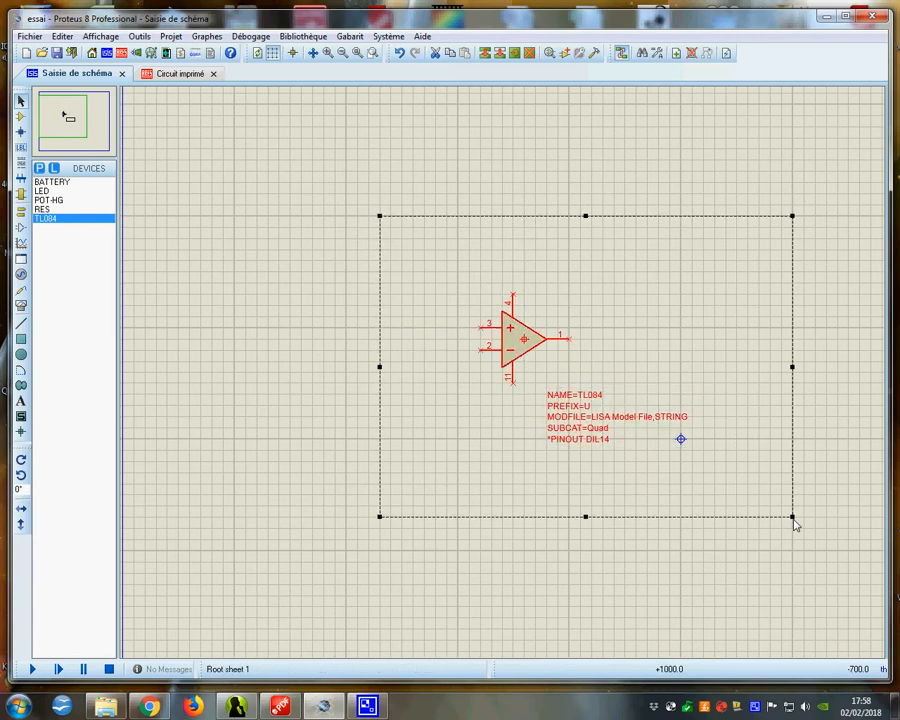
{"action": "key", "text": "Delete"}
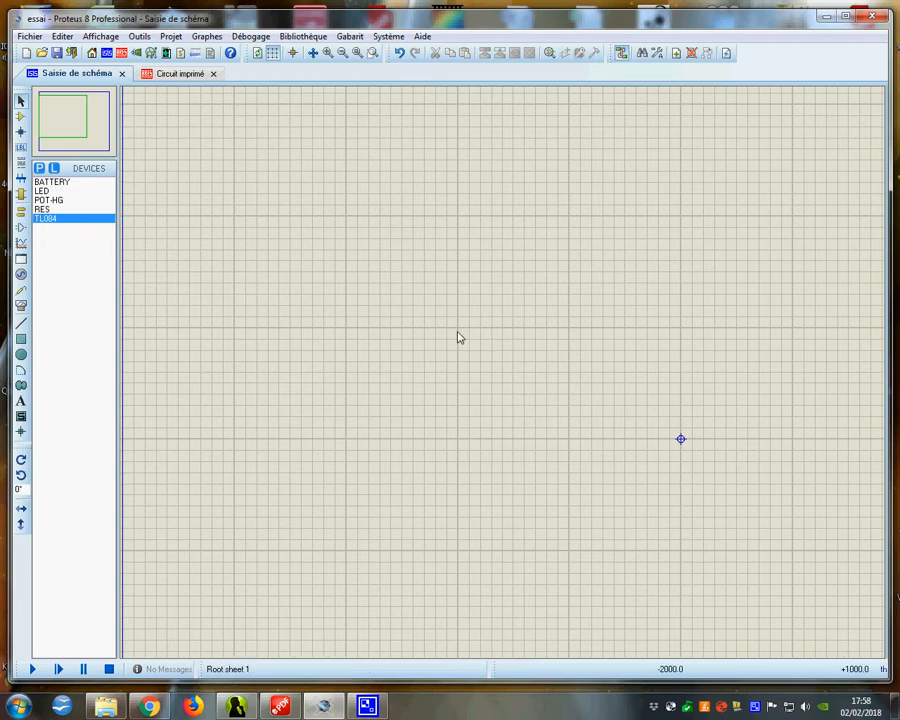
{"action": "left_click", "coordinate": [46, 218]}
{"action": "left_click", "coordinate": [437, 348]}
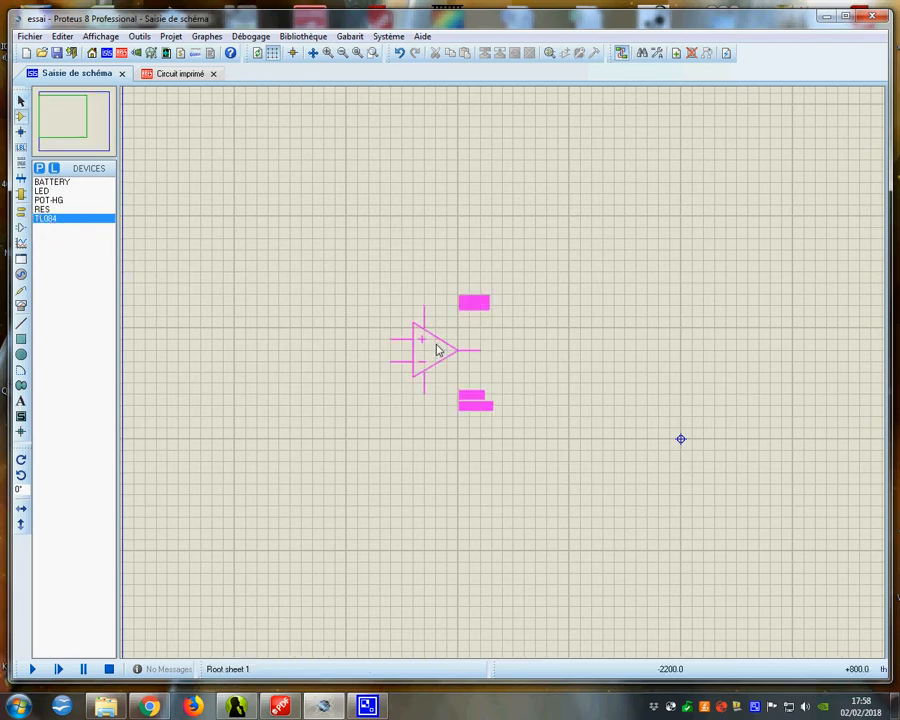
{"action": "left_click", "coordinate": [421, 302]}
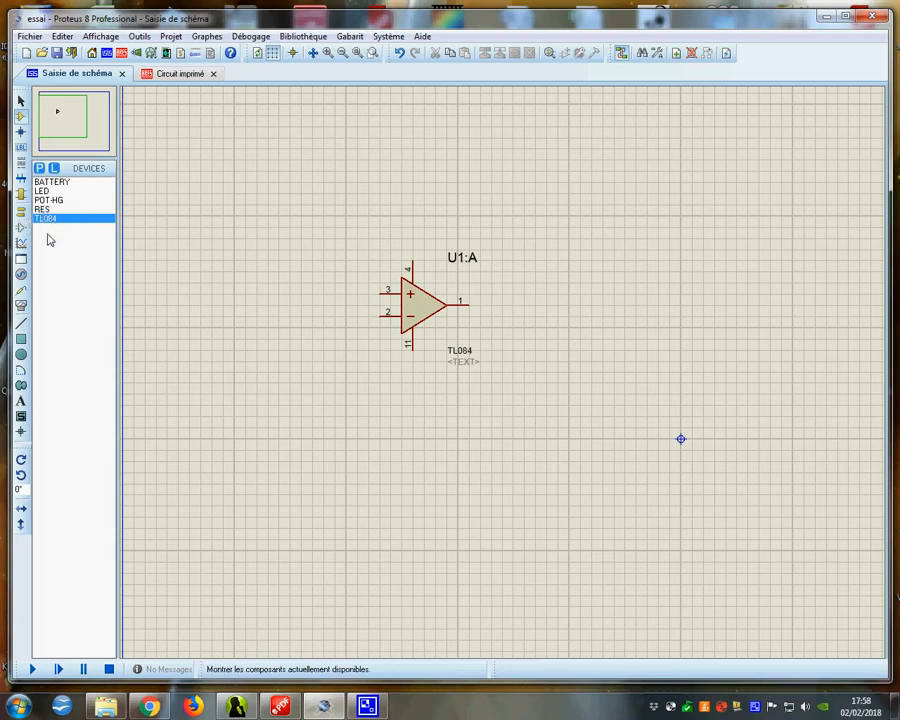
Place a BATTERY left of the op-amp, a horizontal RES above it and a vertical RES below and left of it
{"action": "left_click", "coordinate": [50, 182]}
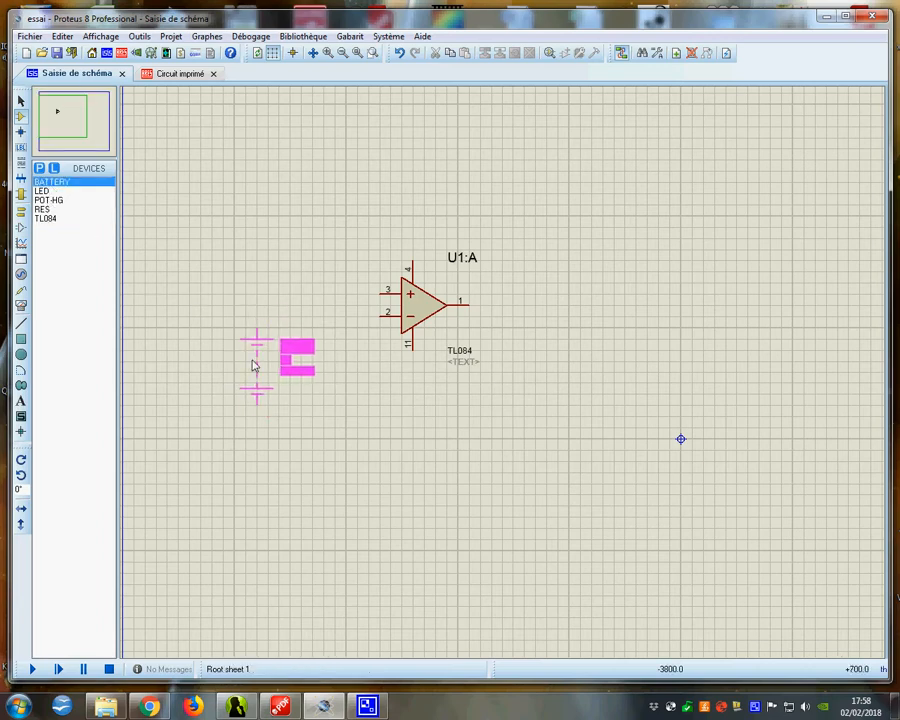
{"action": "left_click", "coordinate": [241, 345]}
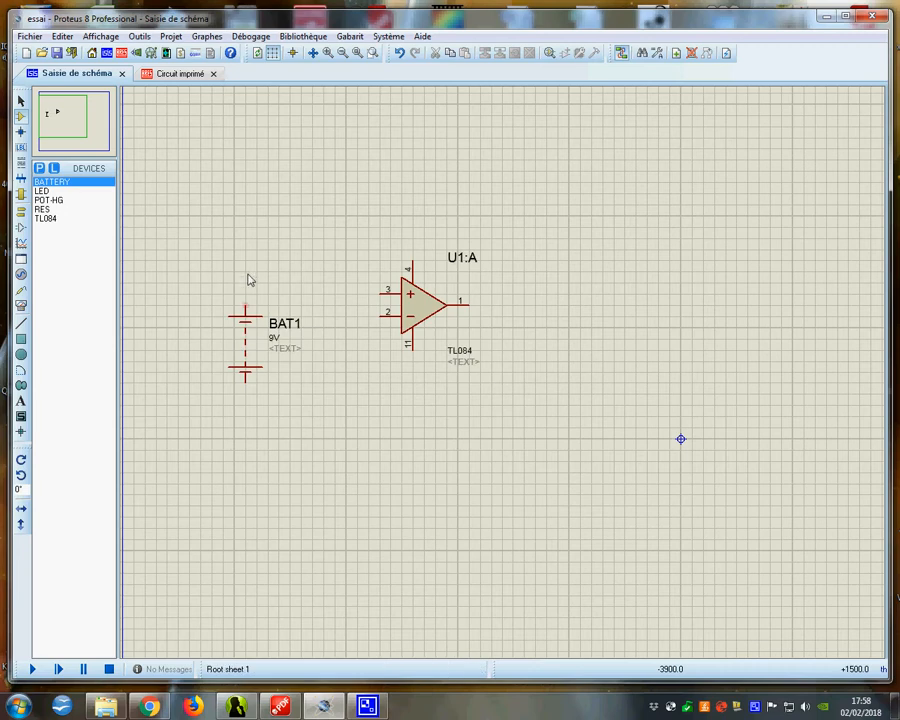
{"action": "left_click", "coordinate": [42, 209]}
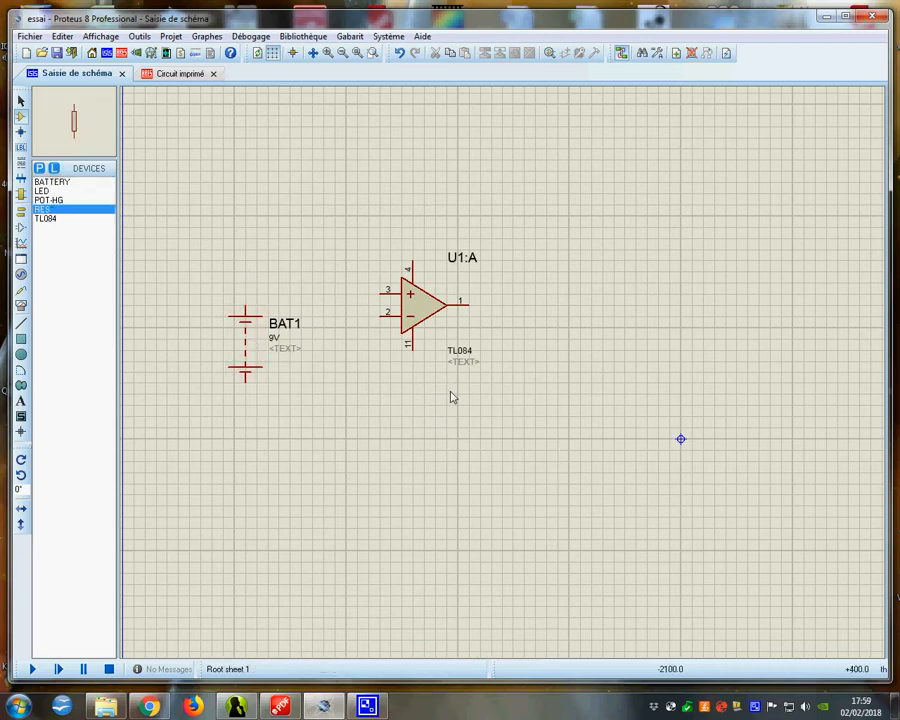
{"action": "left_click", "coordinate": [414, 215]}
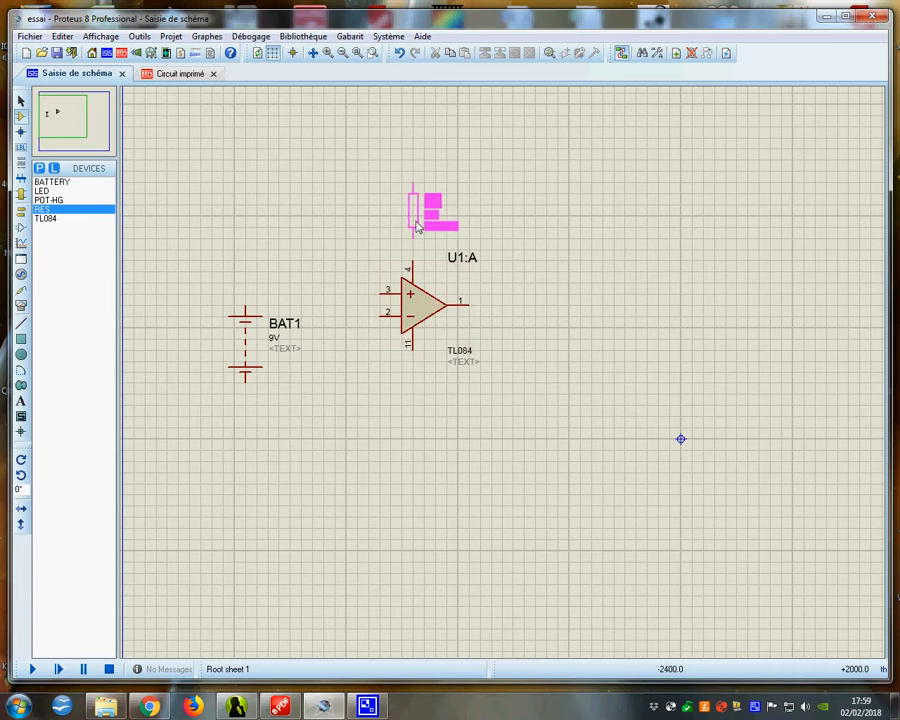
{"action": "key", "text": "KP_Add"}
{"action": "left_click", "coordinate": [417, 227]}
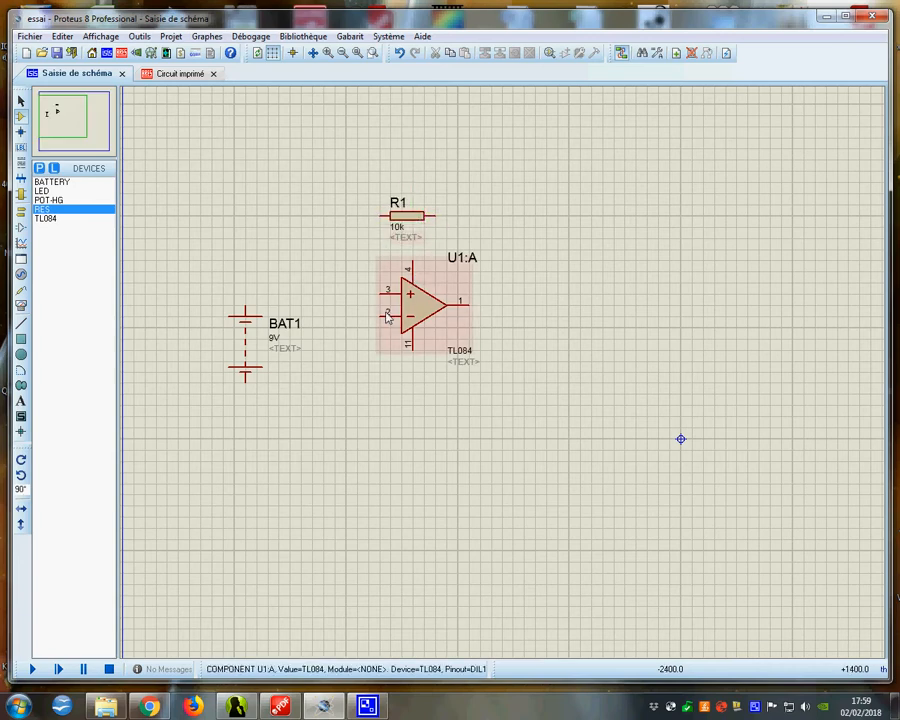
{"action": "key", "text": "KP_Add"}
{"action": "left_click", "coordinate": [349, 408]}
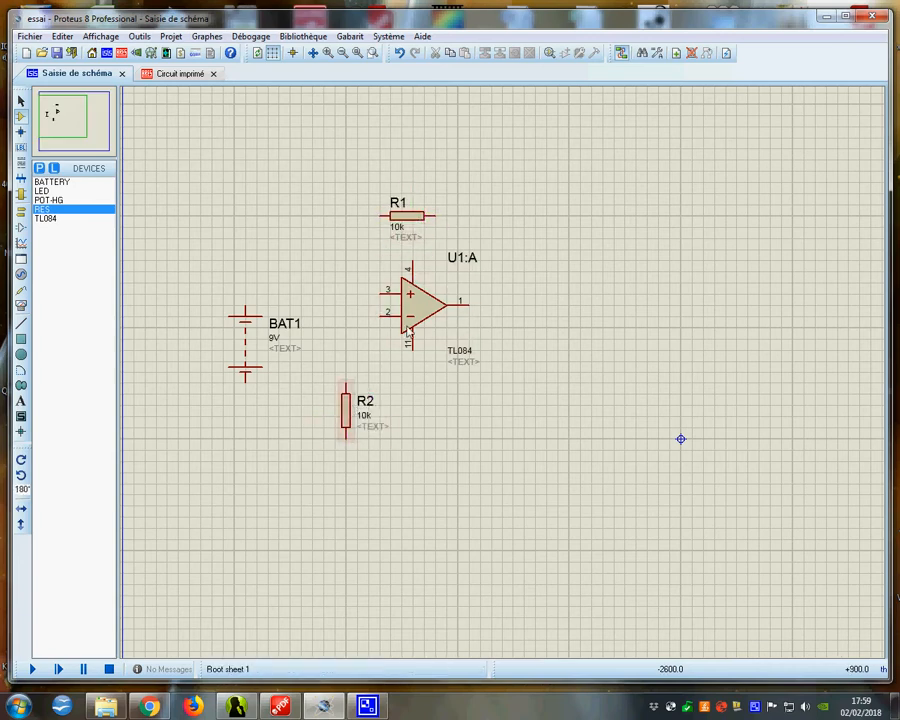
Try to connect op-amp pin 11 to a GROUND terminal placed below it, and delete that terminal
{"action": "left_click", "coordinate": [21, 226]}
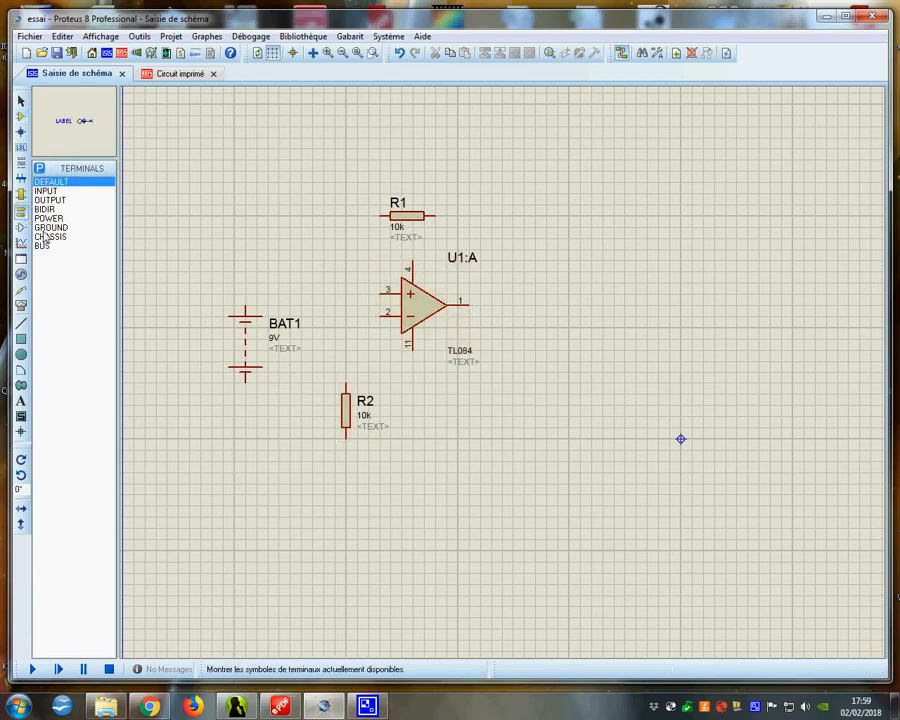
{"action": "left_click", "coordinate": [50, 227]}
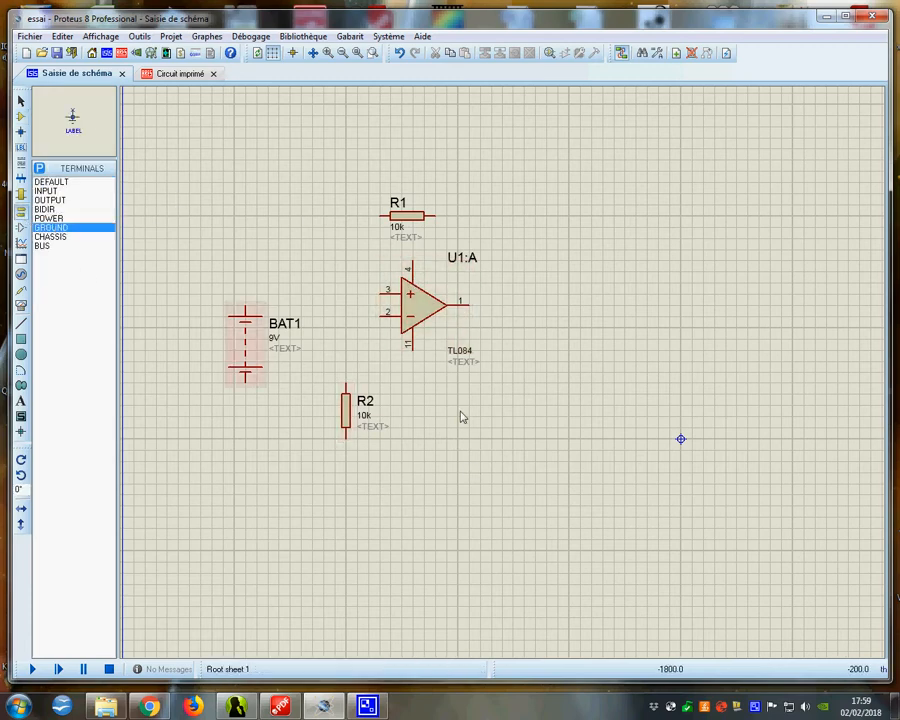
{"action": "left_click", "coordinate": [412, 393]}
{"action": "left_click", "coordinate": [412, 388]}
{"action": "left_click", "coordinate": [410, 347]}
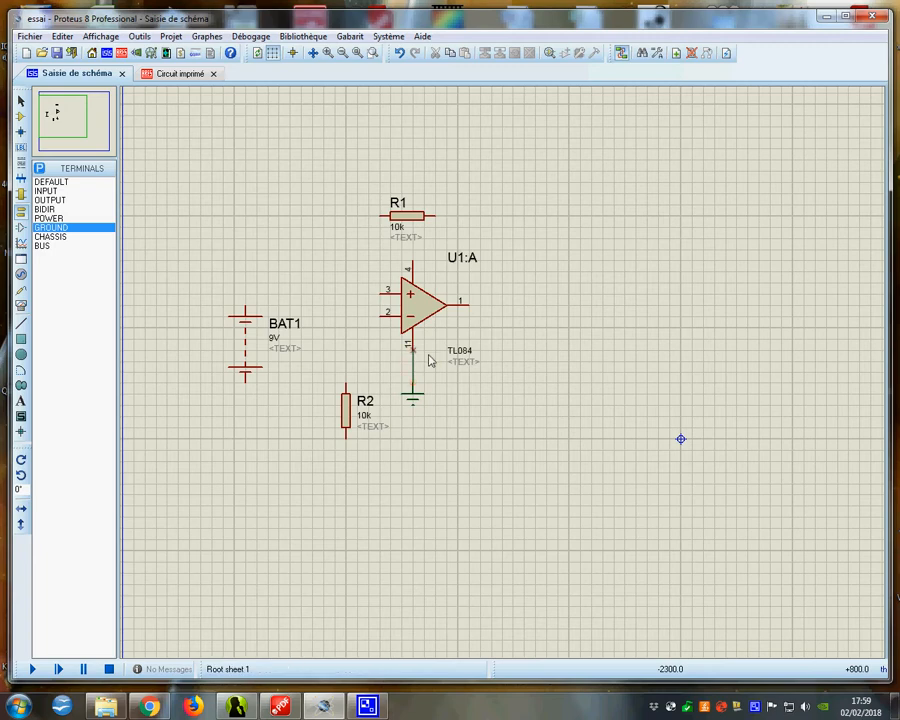
{"action": "right_click", "coordinate": [424, 393]}
{"action": "left_click", "coordinate": [470, 428]}
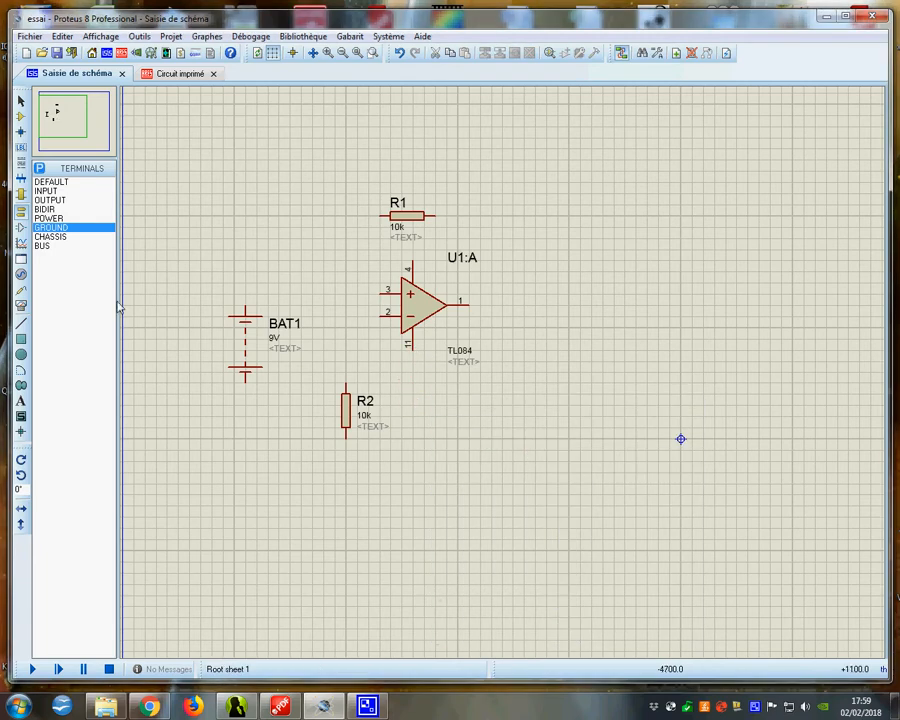
Place a POWER terminal rotated 180° below op-amp pin 11 and label it -12V
{"action": "left_click", "coordinate": [48, 218]}
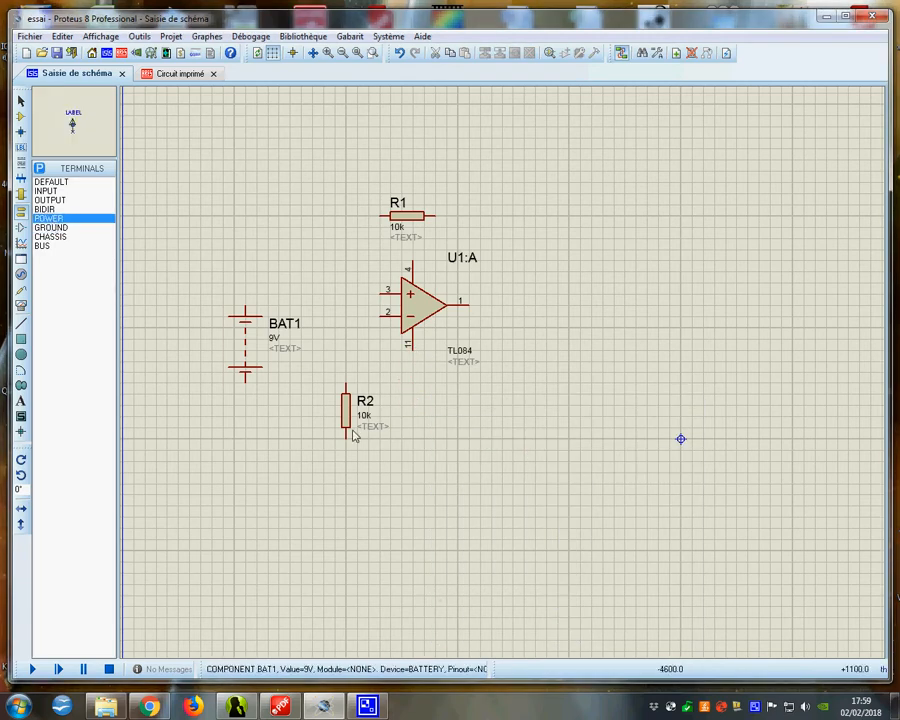
{"action": "left_click", "coordinate": [405, 408]}
{"action": "key", "text": "KP_Add"}
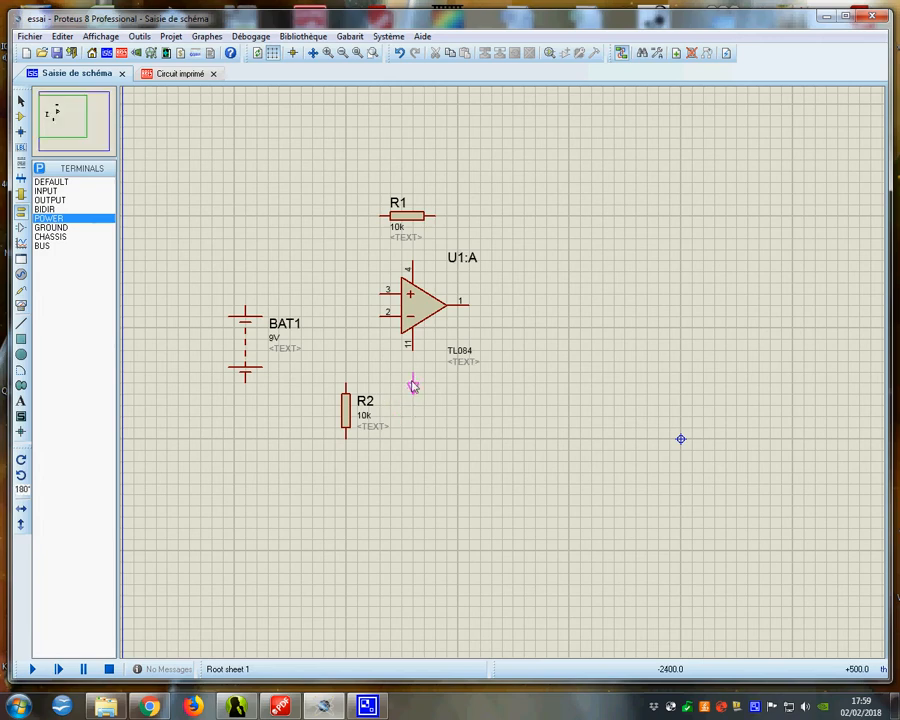
{"action": "left_click", "coordinate": [413, 384]}
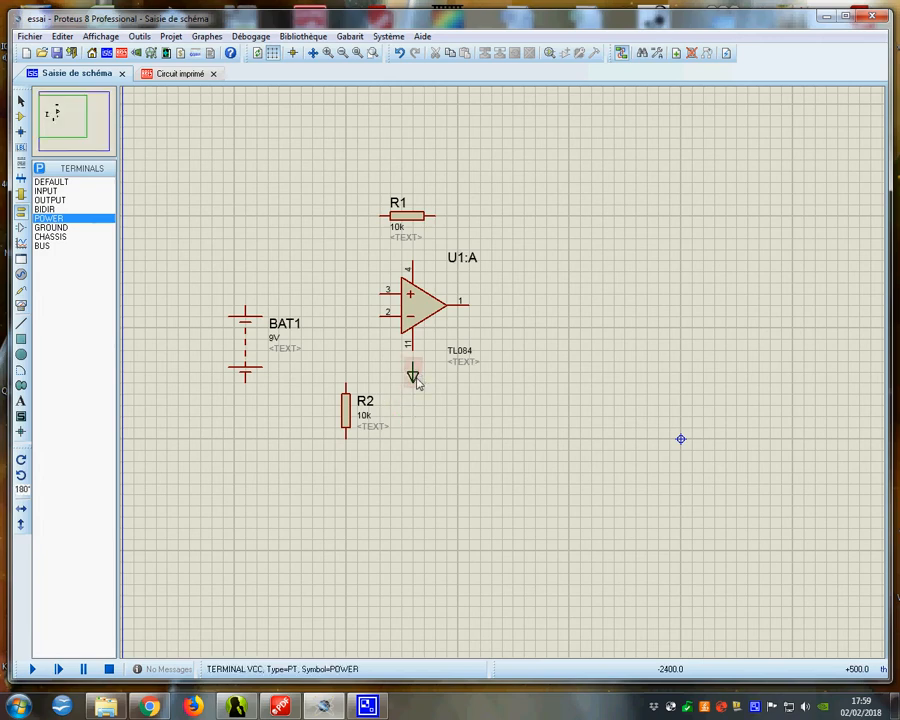
{"action": "right_click", "coordinate": [431, 374]}
{"action": "left_click", "coordinate": [451, 396]}
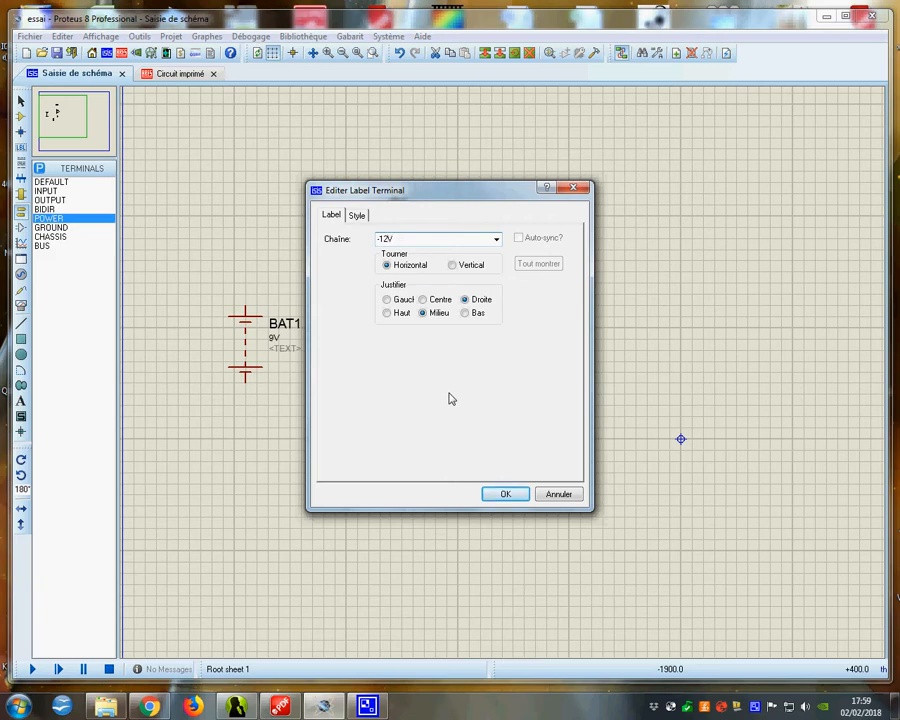
{"action": "left_click", "coordinate": [507, 493]}
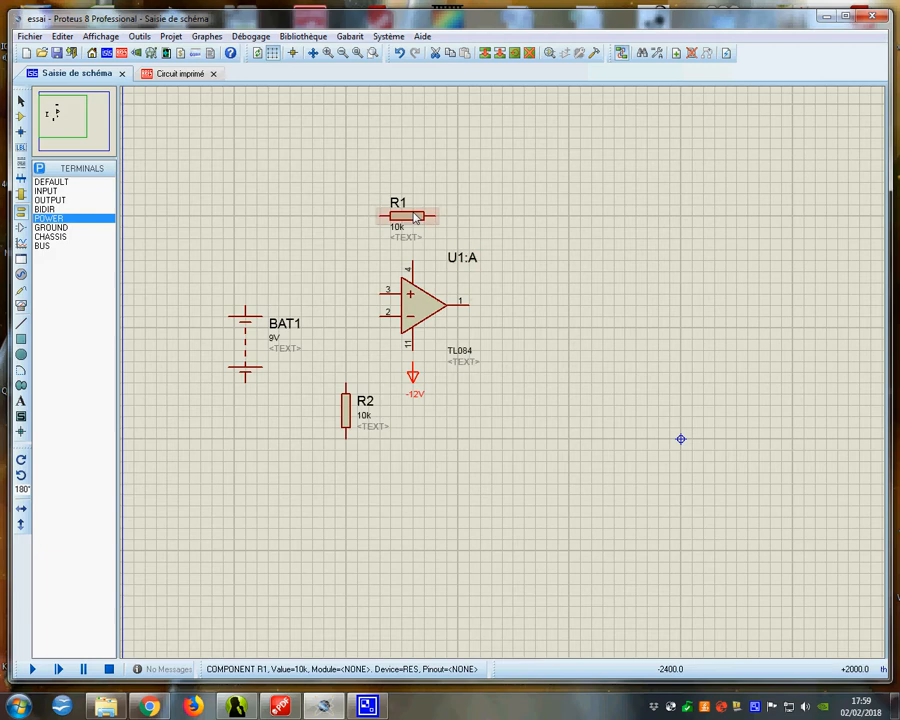
Move R1 higher to make room, and place a POWER terminal labelled +12V above op-amp pin 4
{"action": "left_click_drag", "start_coordinate": [412, 229], "coordinate": [410, 185]}
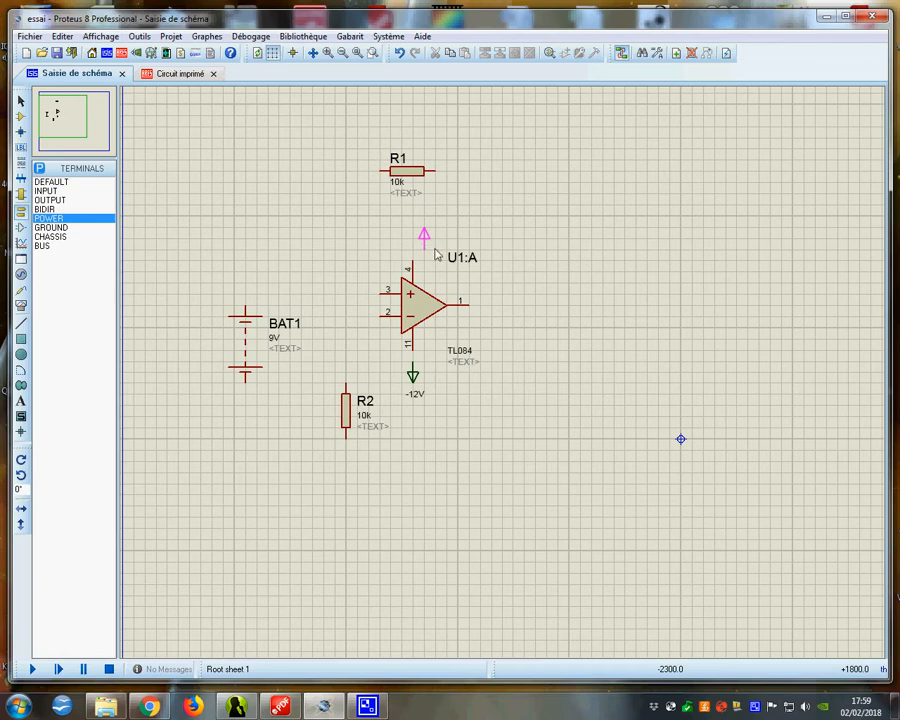
{"action": "left_click", "coordinate": [425, 255]}
{"action": "right_click", "coordinate": [428, 231]}
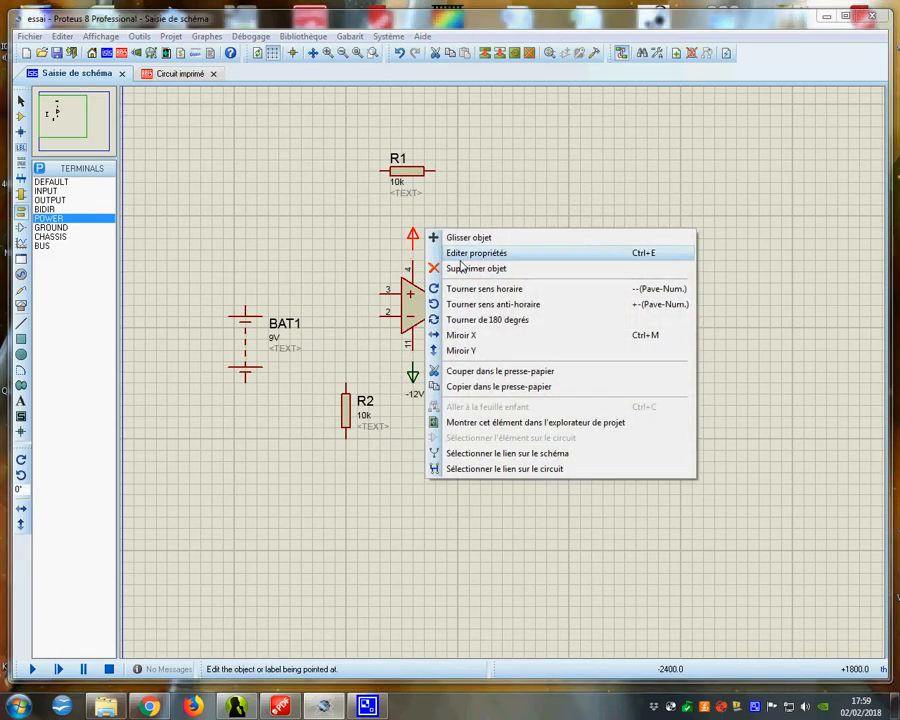
{"action": "left_click", "coordinate": [498, 255]}
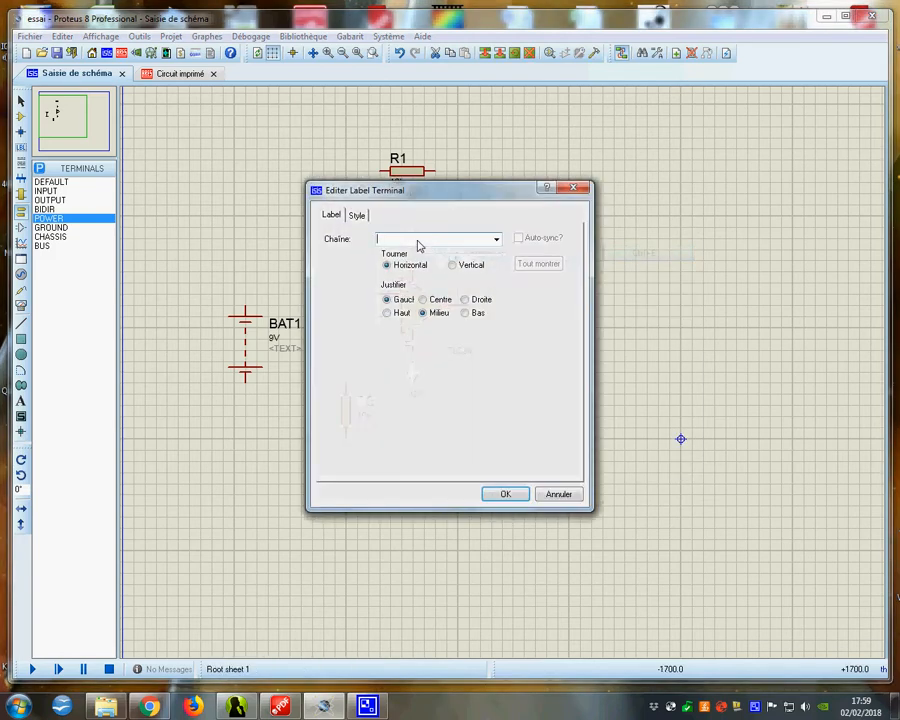
{"action": "type", "text": "+12V"}
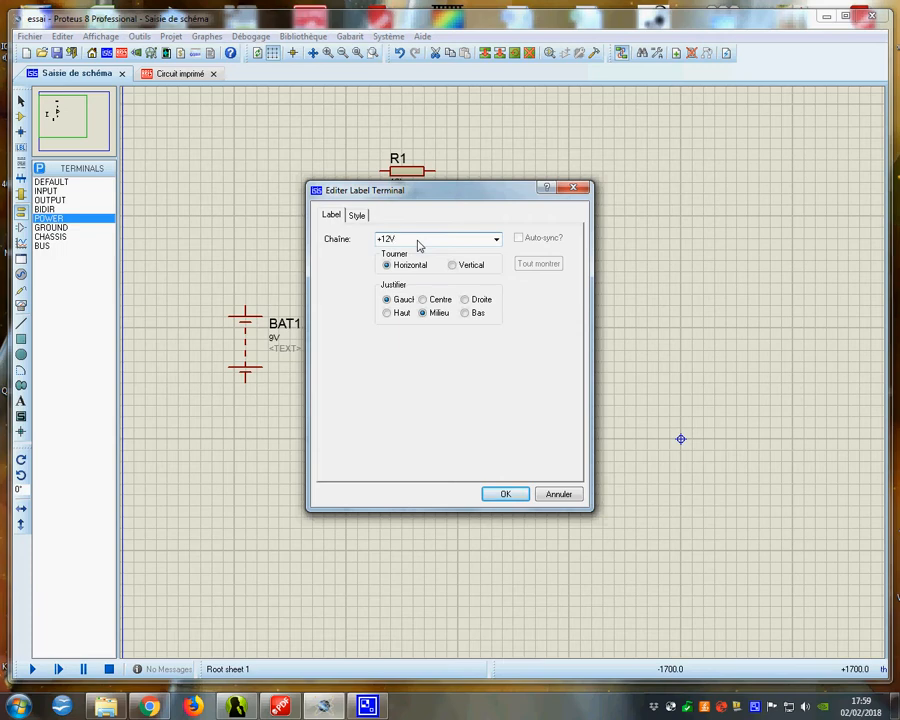
{"action": "left_click", "coordinate": [494, 497]}
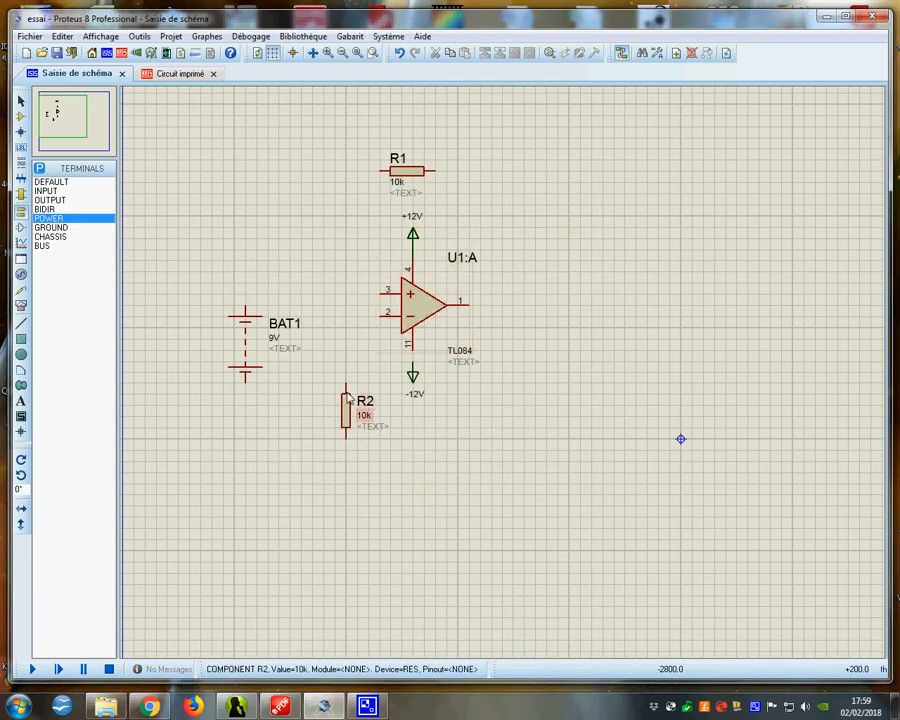
Wire R1's left end to the top of R2 and op-amp pin 3, and R1's right end to output pin 1
{"action": "left_click", "coordinate": [382, 171]}
{"action": "left_click", "coordinate": [346, 386]}
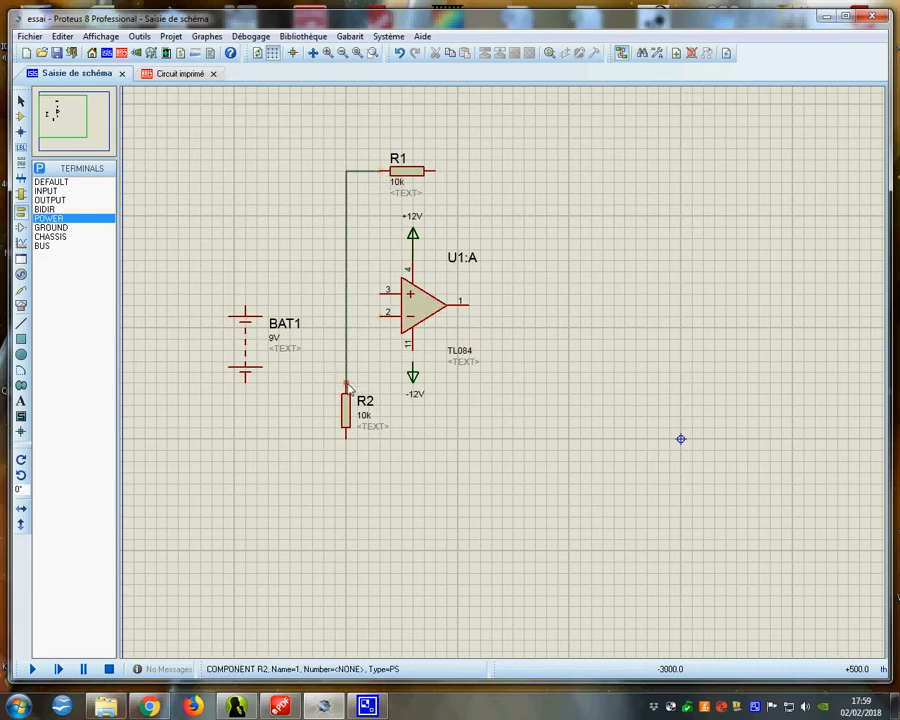
{"action": "left_click", "coordinate": [347, 294]}
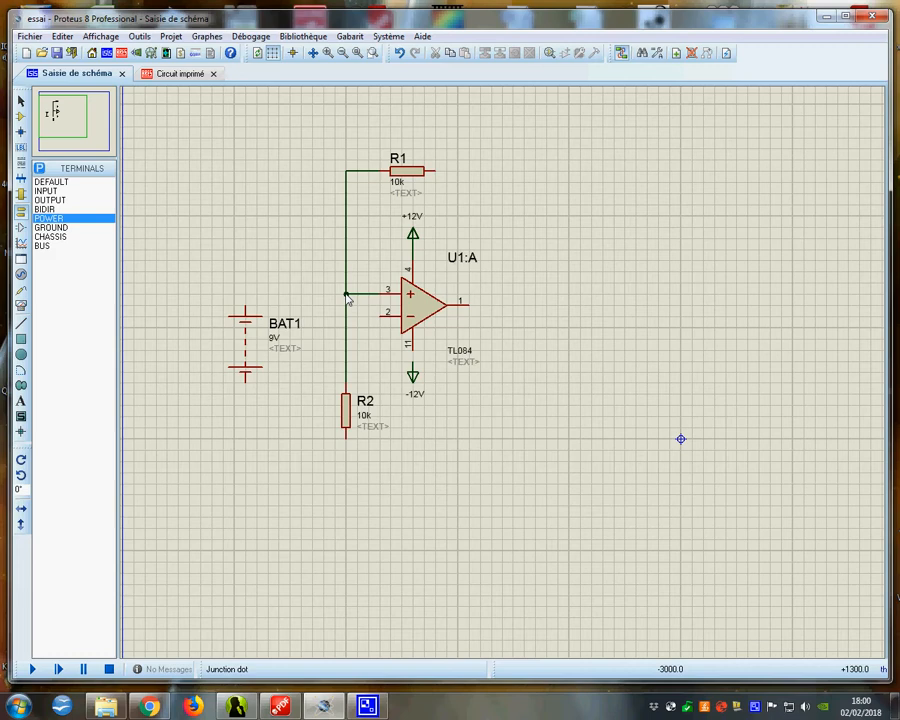
{"action": "left_click", "coordinate": [453, 175]}
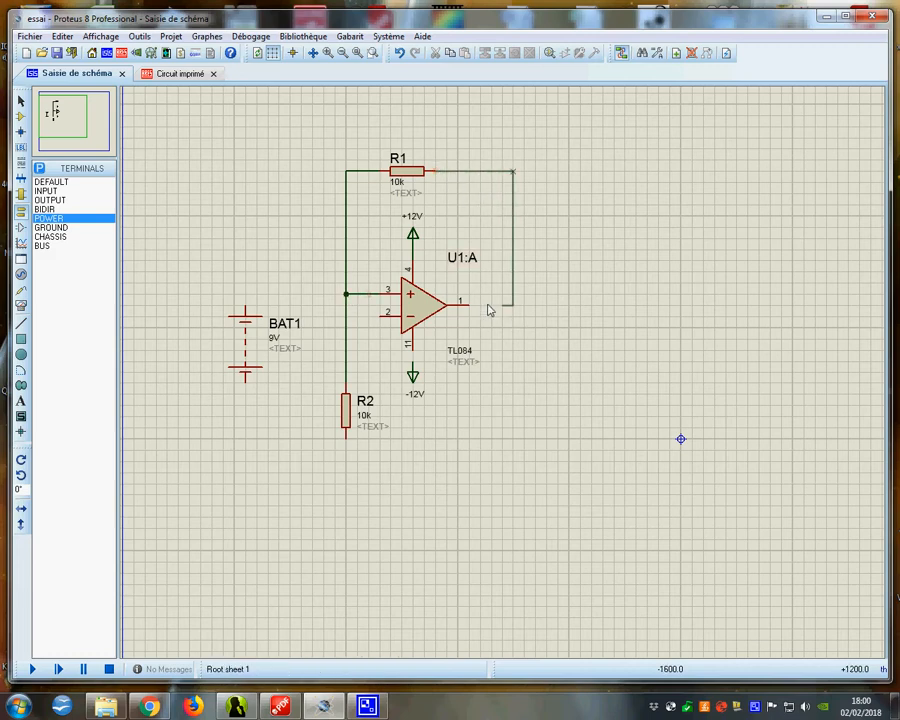
{"action": "left_click", "coordinate": [462, 305]}
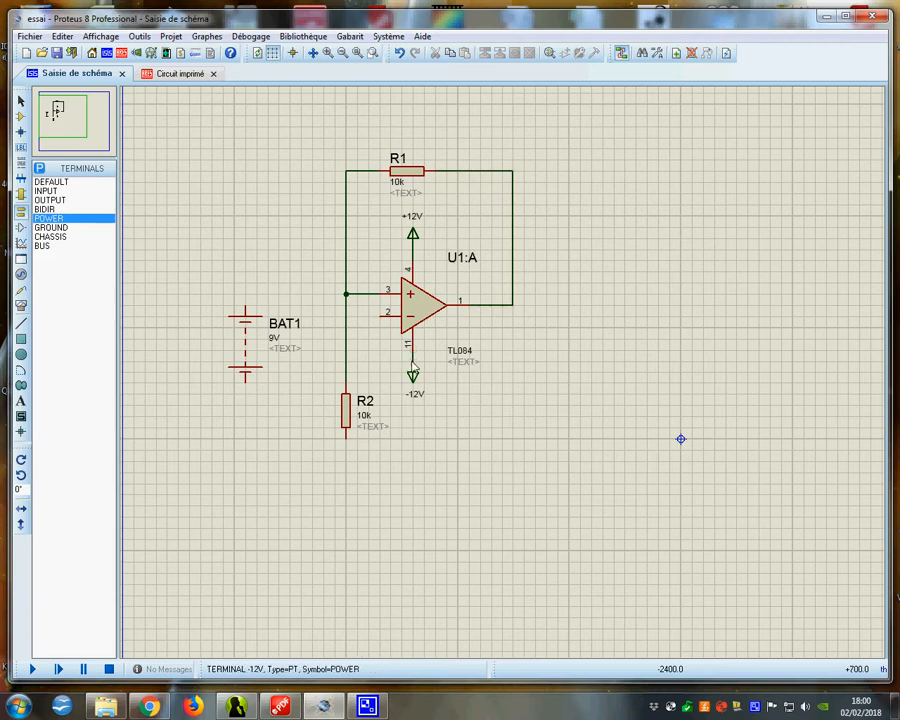
Move battery BAT1 slightly lower so its top terminal sits below the level of op-amp pin 2
{"action": "left_click", "coordinate": [242, 393]}
{"action": "left_click_drag", "start_coordinate": [241, 389], "coordinate": [242, 402]}
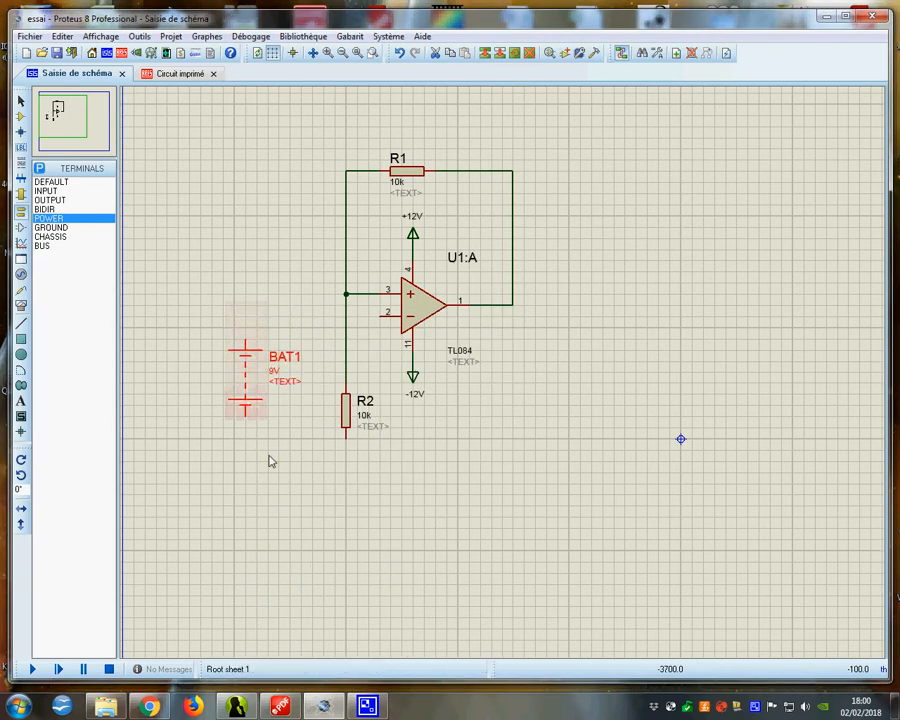
{"action": "left_click", "coordinate": [270, 453]}
Wire the top of BAT1 to op-amp pin 2 and connect a GROUND terminal to its bottom
{"action": "left_click", "coordinate": [246, 340]}
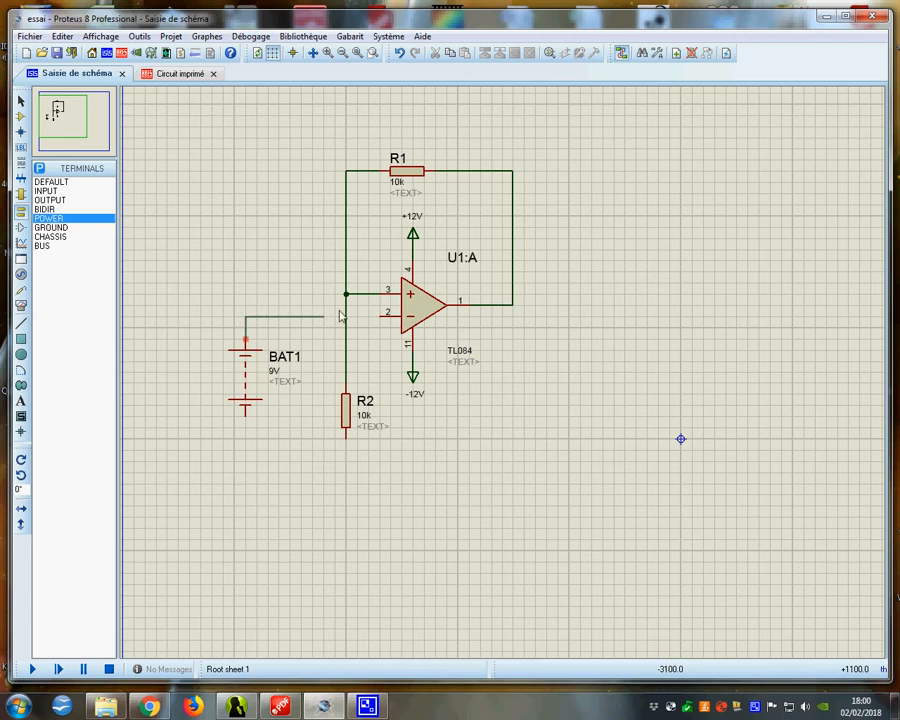
{"action": "left_click", "coordinate": [376, 317]}
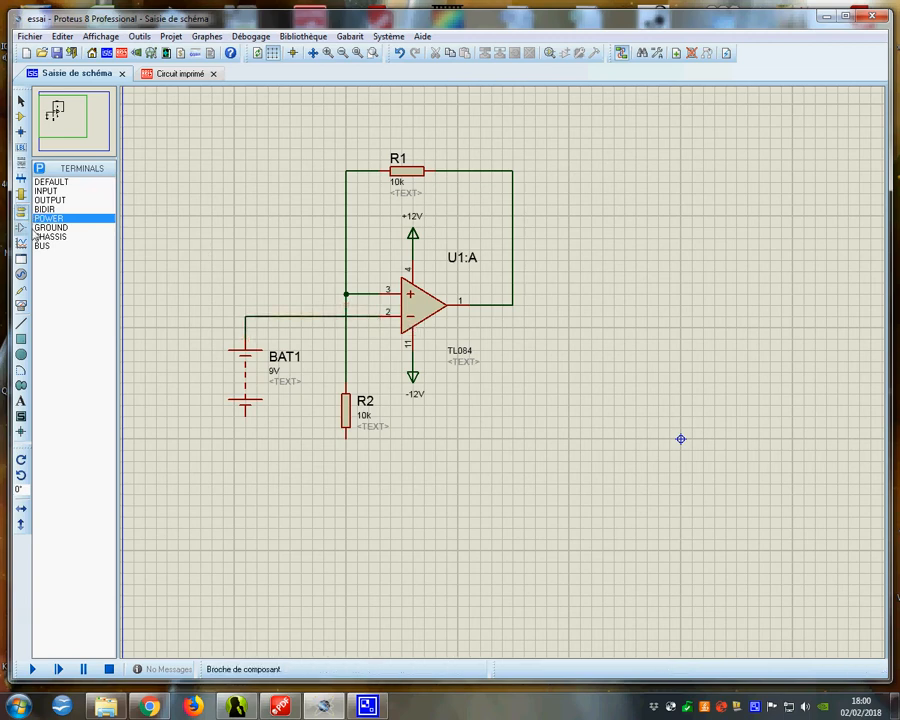
{"action": "left_click", "coordinate": [50, 227]}
{"action": "left_click", "coordinate": [245, 450]}
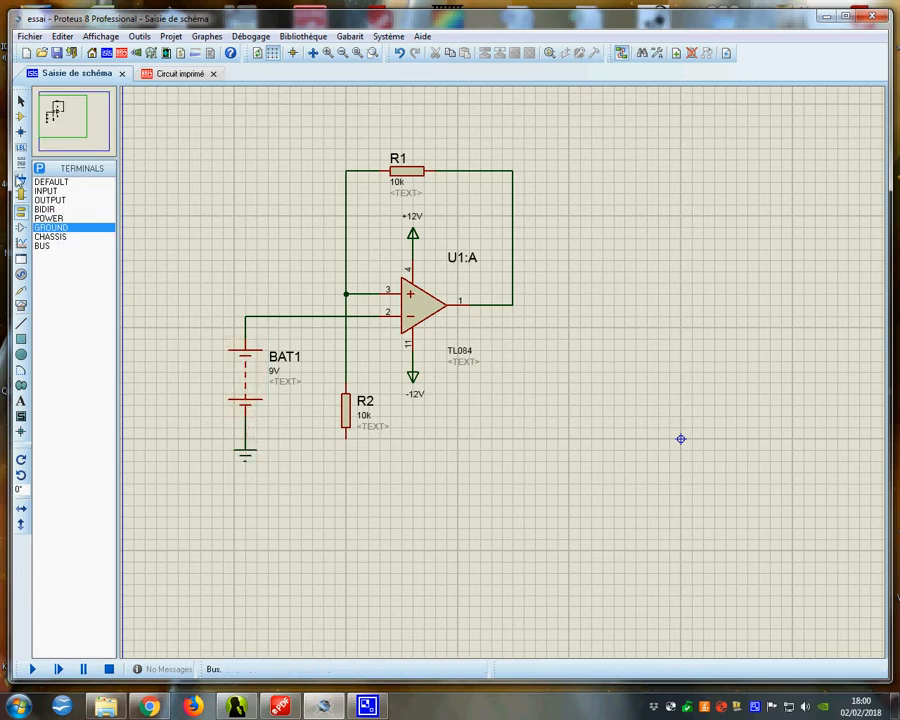
Place an LED to the right of the op-amp output and a RES resistor directly below it
{"action": "left_click", "coordinate": [21, 117]}
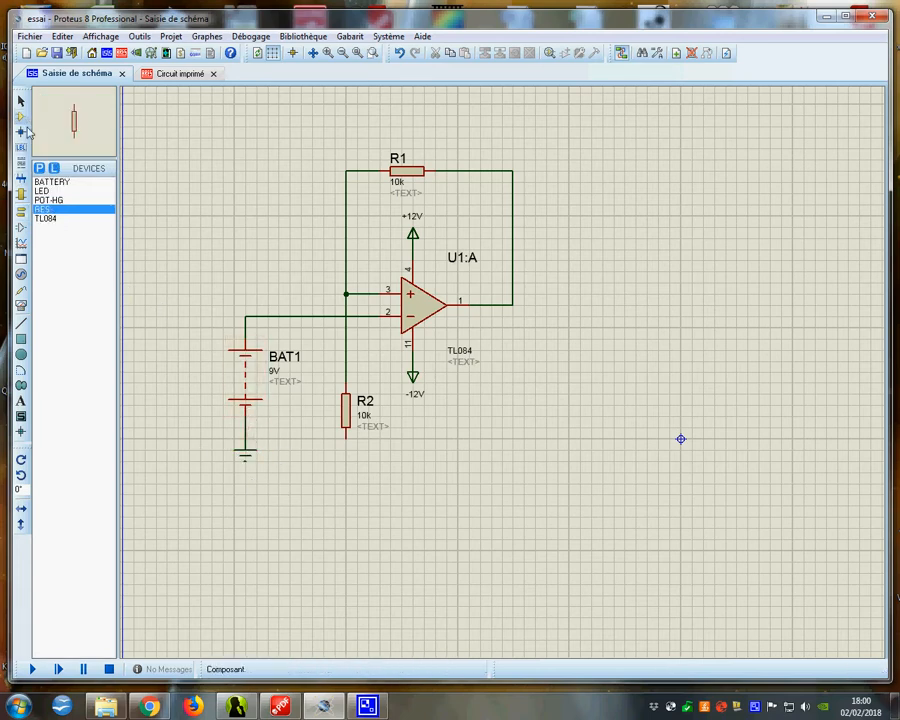
{"action": "left_click", "coordinate": [42, 190]}
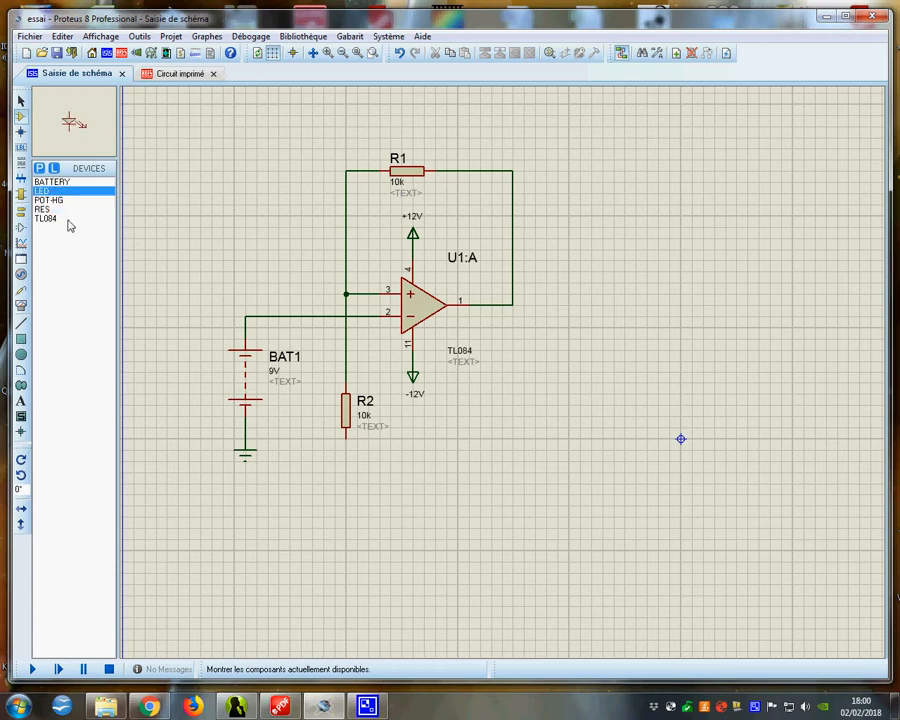
{"action": "left_click", "coordinate": [560, 344]}
{"action": "left_click", "coordinate": [44, 209]}
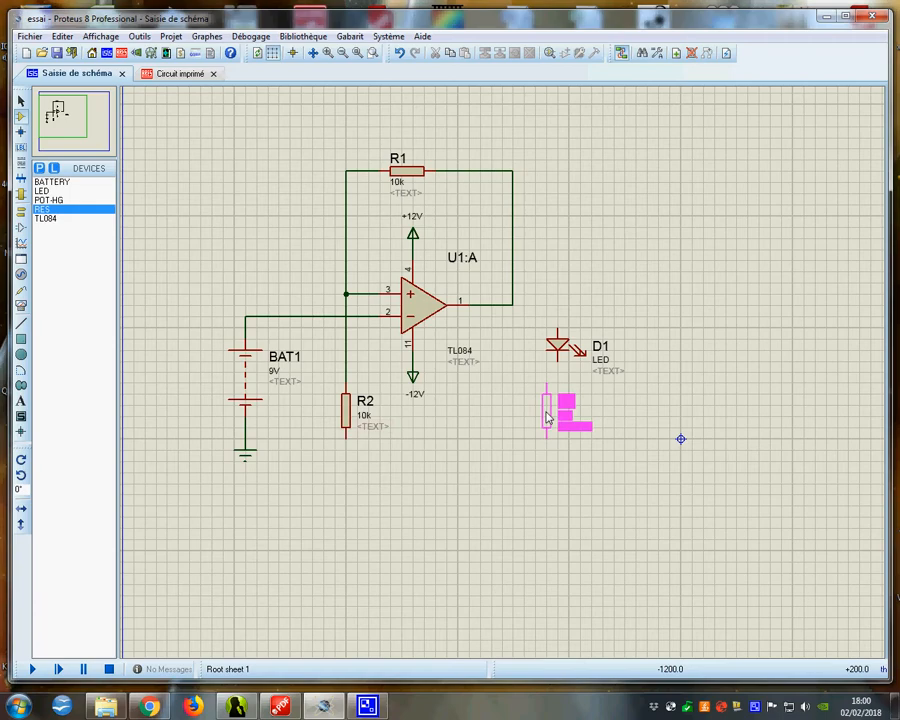
{"action": "left_click", "coordinate": [548, 418]}
Set the resistance of the resistor below the LED to 220
{"action": "right_click", "coordinate": [571, 408]}
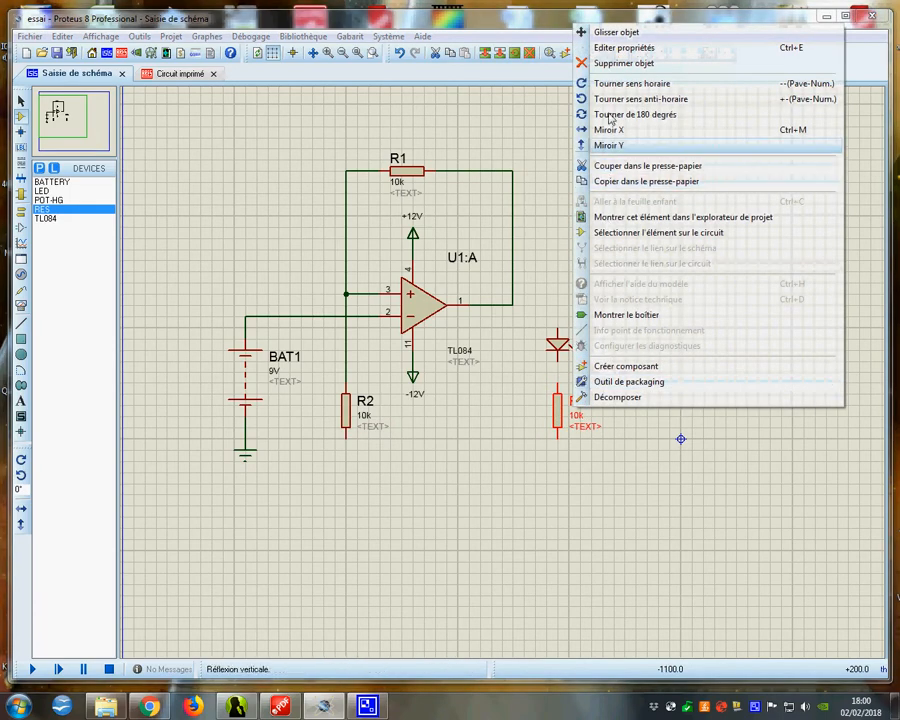
{"action": "left_click", "coordinate": [620, 47]}
{"action": "key", "text": "Tab"}
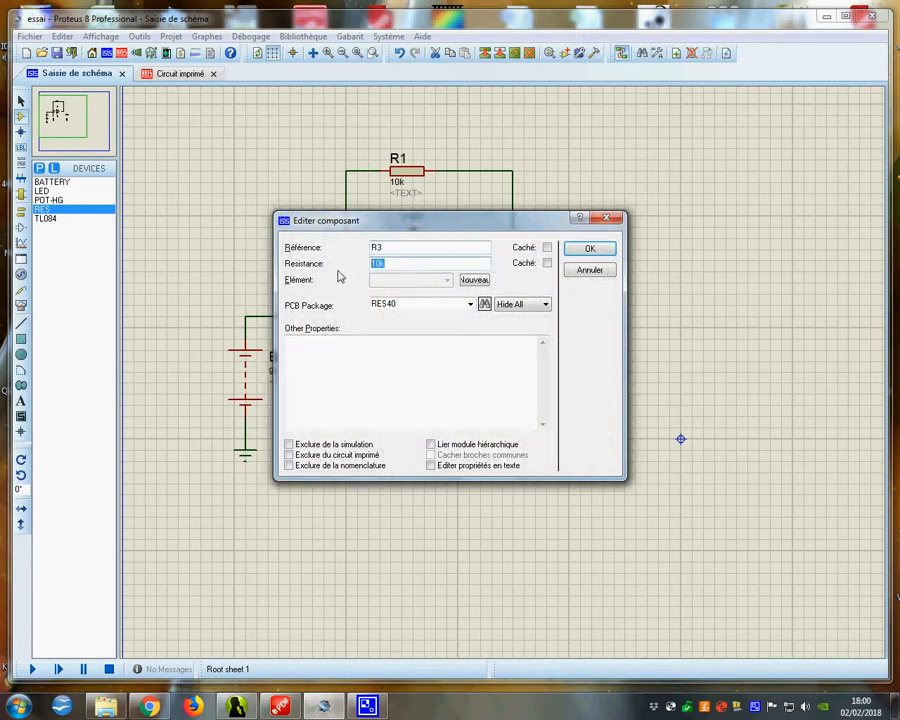
{"action": "left_click", "coordinate": [591, 249]}
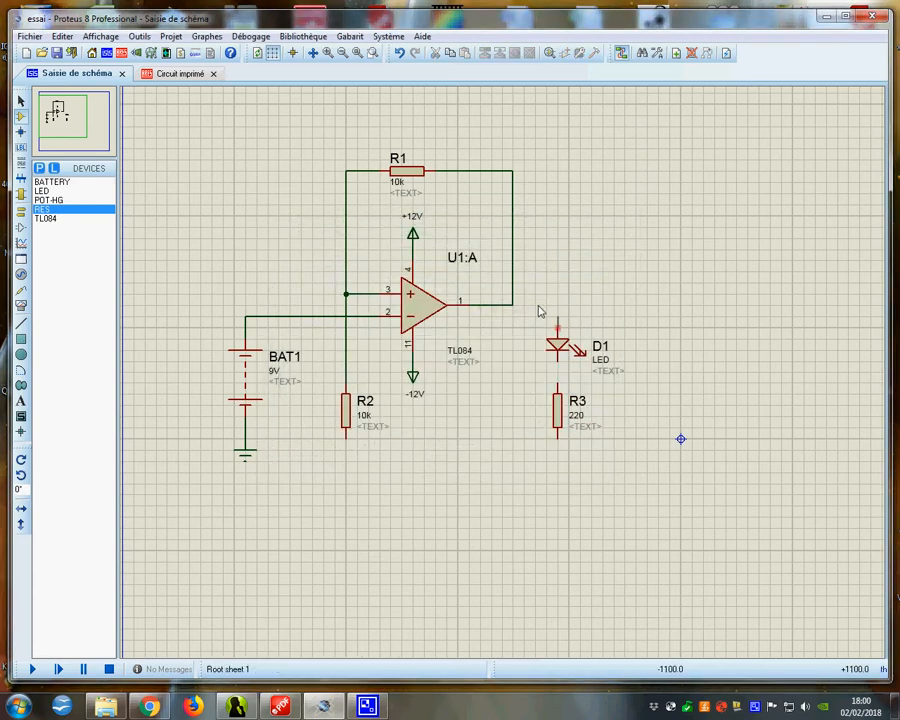
Wire the LED between the op-amp output node and R3, and connect GROUND terminals below R3 and R2
{"action": "left_click", "coordinate": [557, 336]}
{"action": "left_click", "coordinate": [512, 306]}
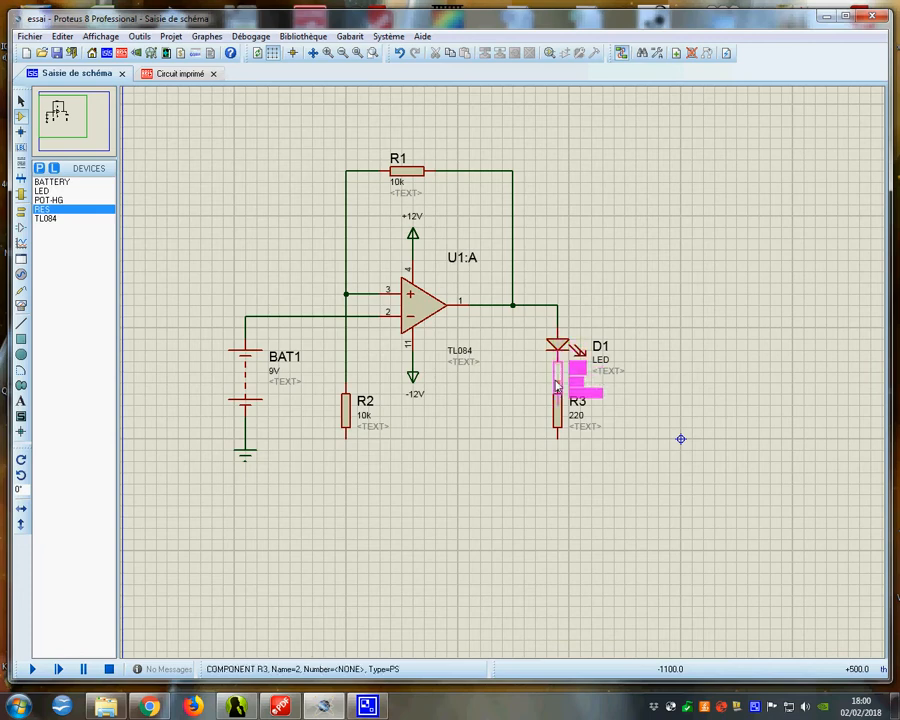
{"action": "left_click", "coordinate": [20, 227]}
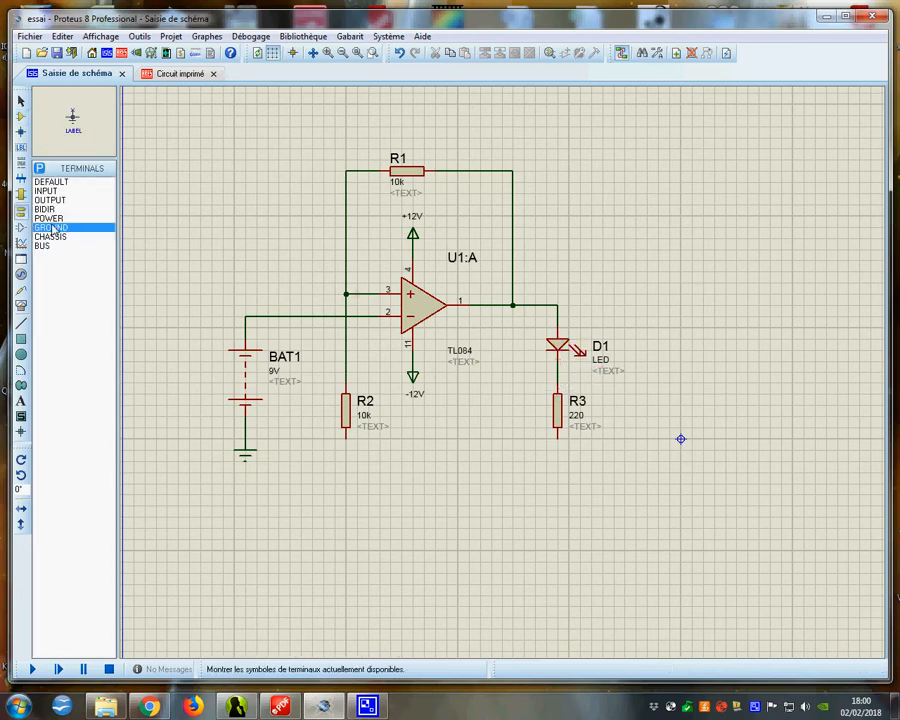
{"action": "left_click", "coordinate": [559, 459]}
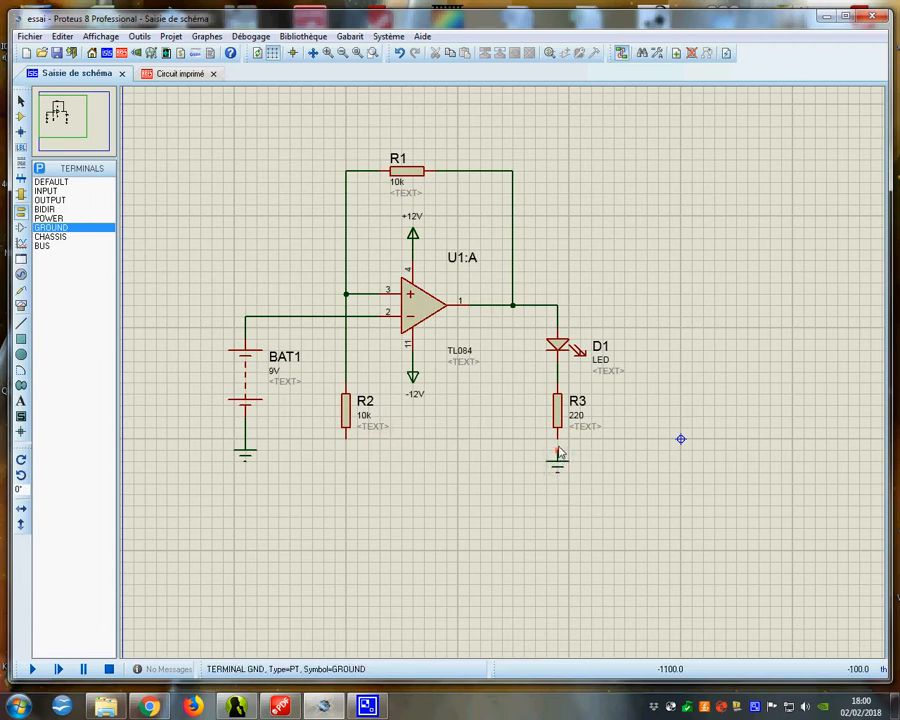
{"action": "left_click", "coordinate": [346, 476]}
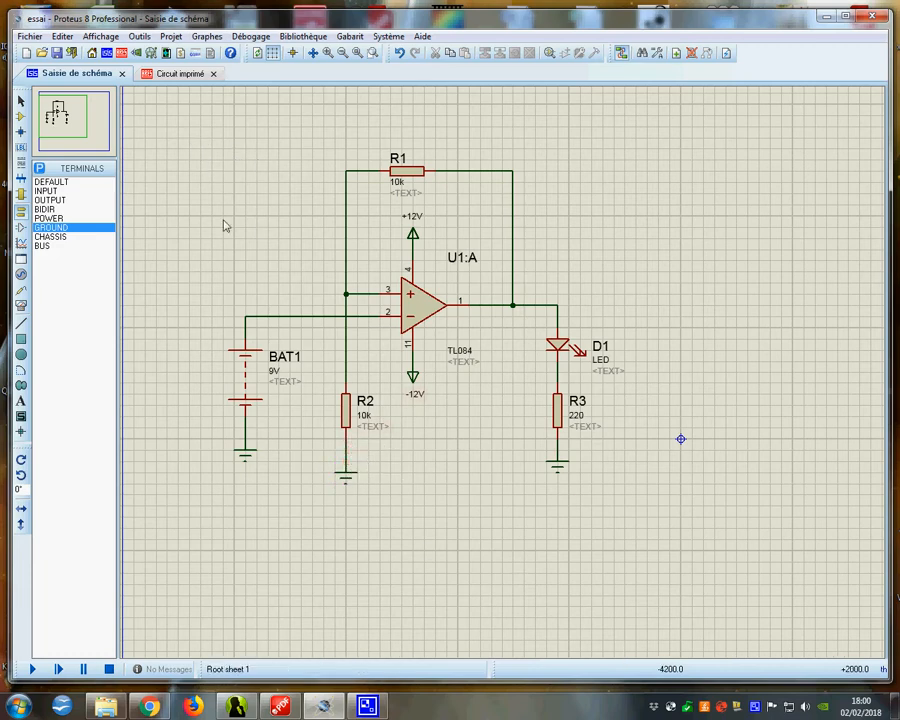
Check the PCB packages assigned to resistor R1 and op-amp U1 in their component properties
{"action": "right_click", "coordinate": [424, 165]}
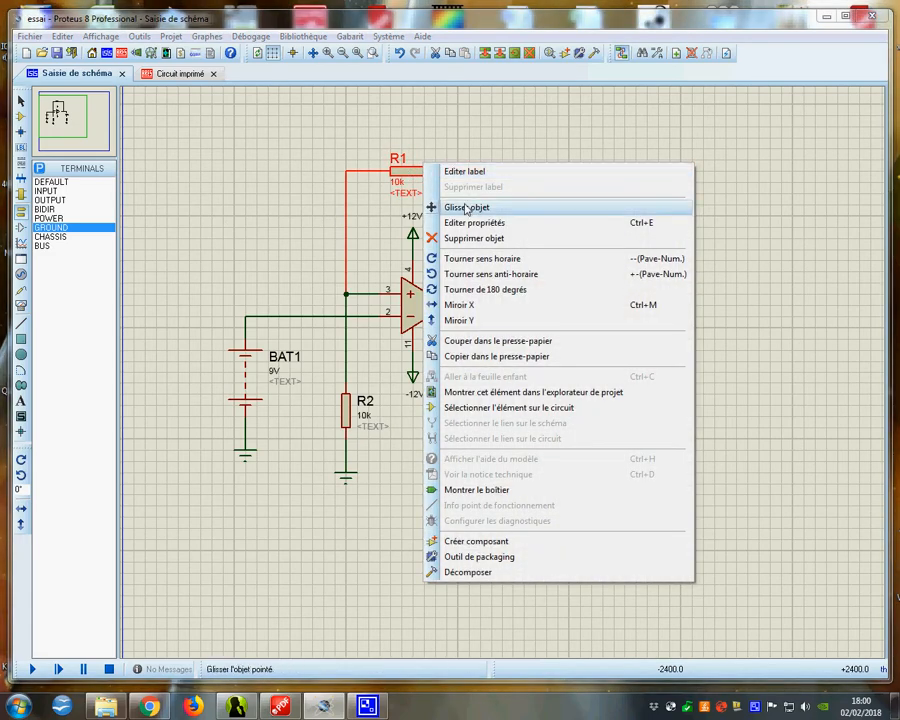
{"action": "left_click", "coordinate": [463, 224]}
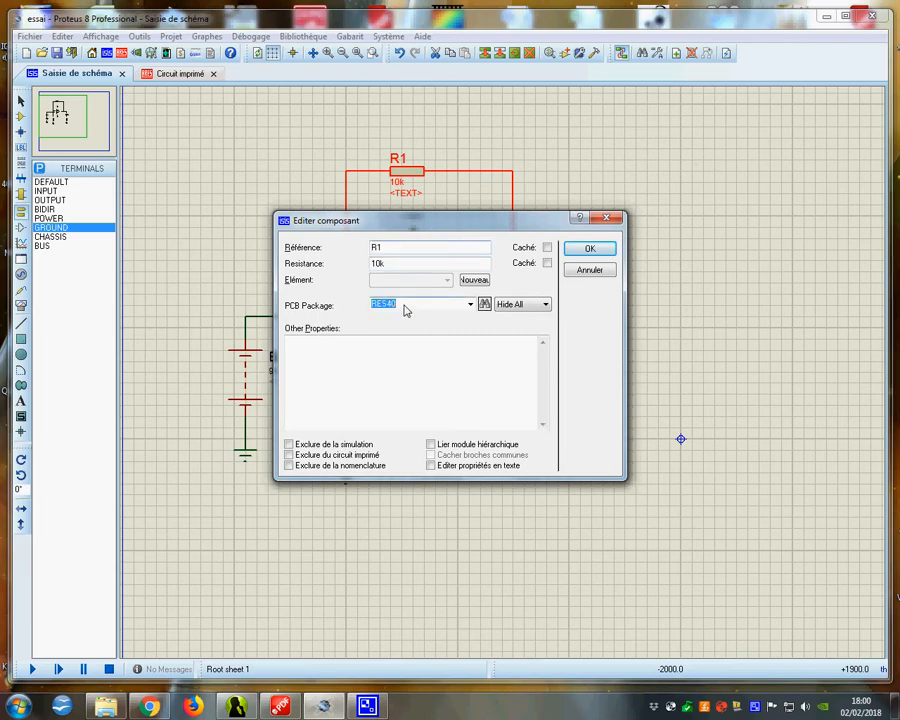
{"action": "left_click", "coordinate": [579, 250]}
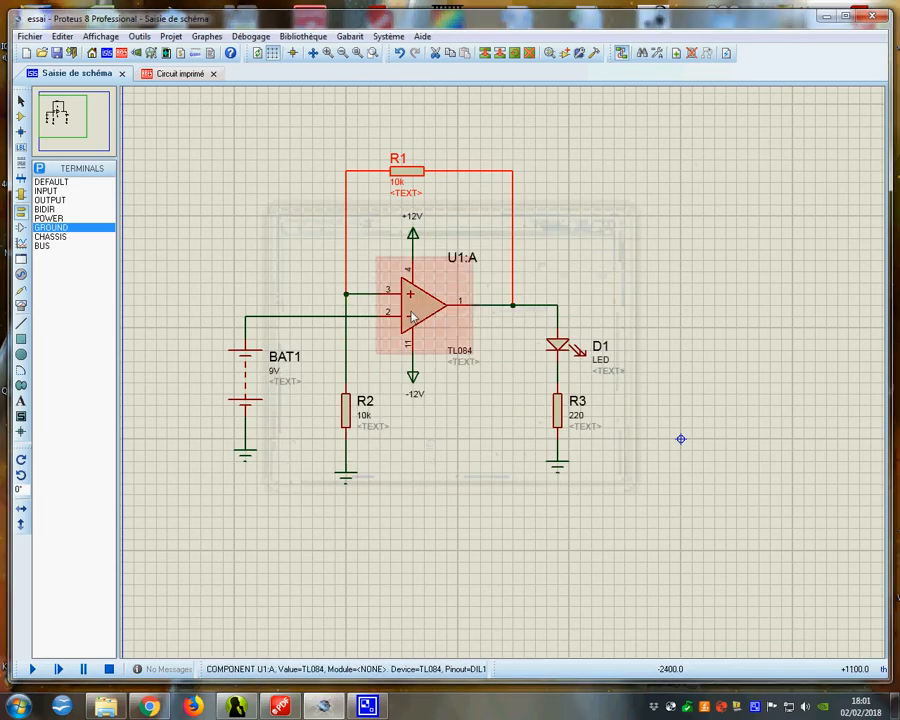
{"action": "right_click", "coordinate": [422, 304]}
{"action": "left_click", "coordinate": [490, 331]}
{"action": "left_click", "coordinate": [400, 321]}
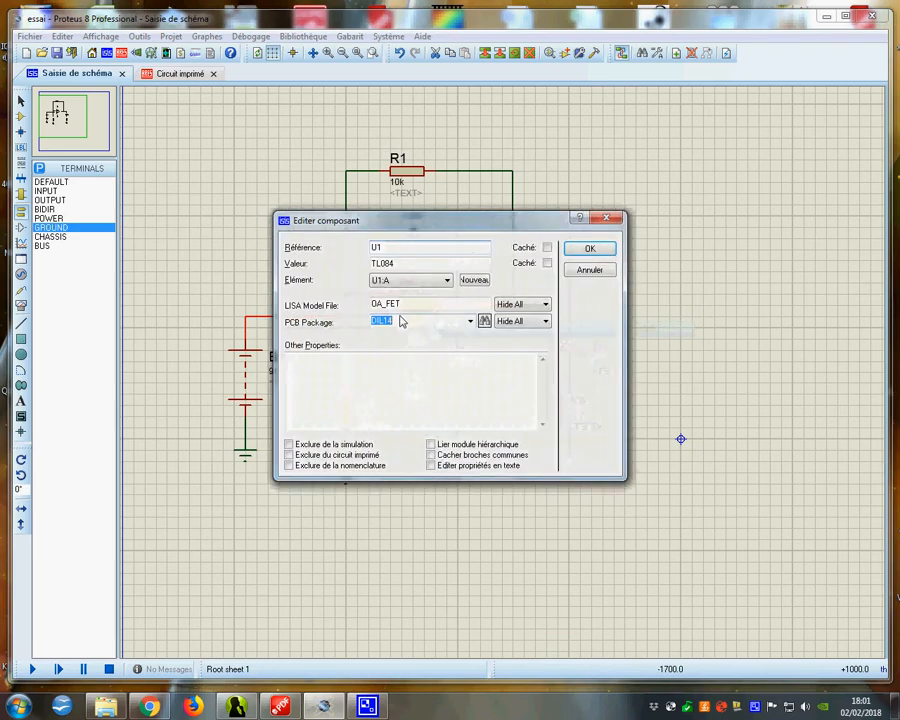
{"action": "left_click", "coordinate": [577, 250]}
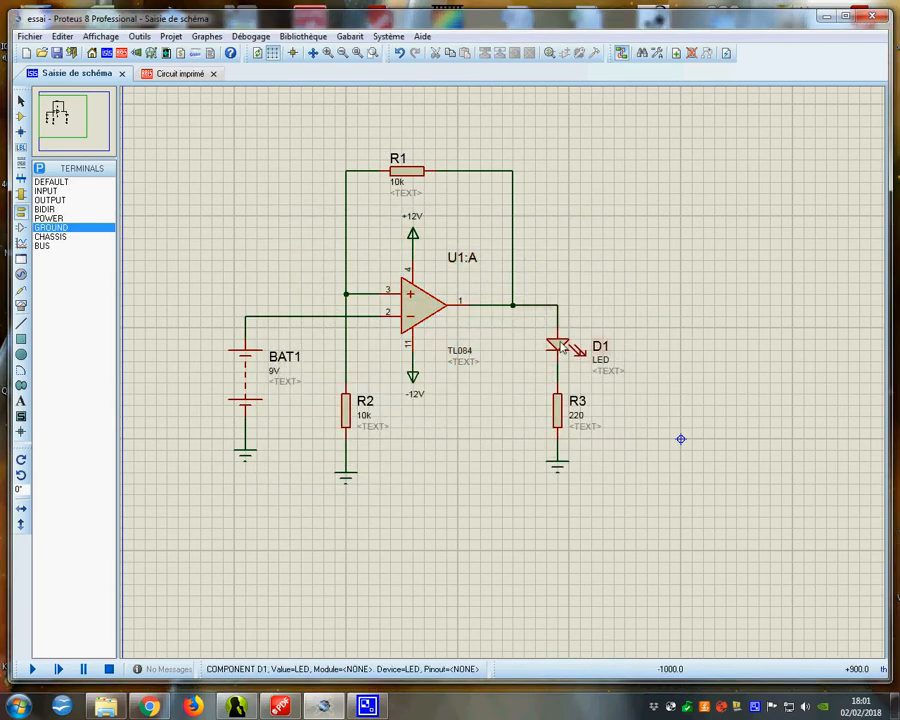
Check the component properties of LED D1 and battery BAT1 for an assigned PCB package
{"action": "right_click", "coordinate": [573, 311]}
{"action": "left_click", "coordinate": [627, 333]}
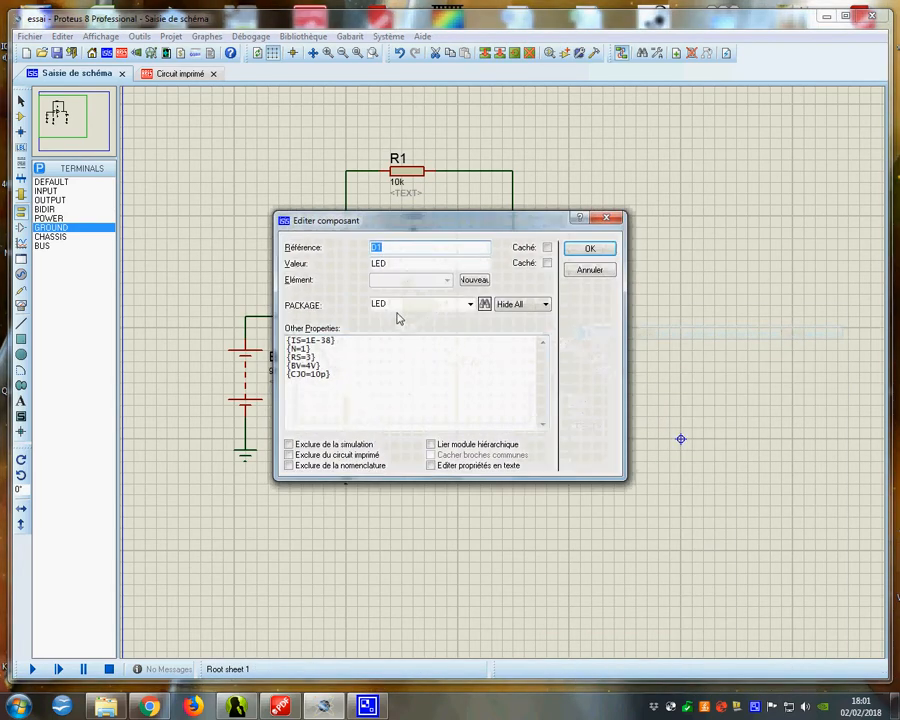
{"action": "left_click", "coordinate": [578, 252]}
{"action": "right_click", "coordinate": [248, 378]}
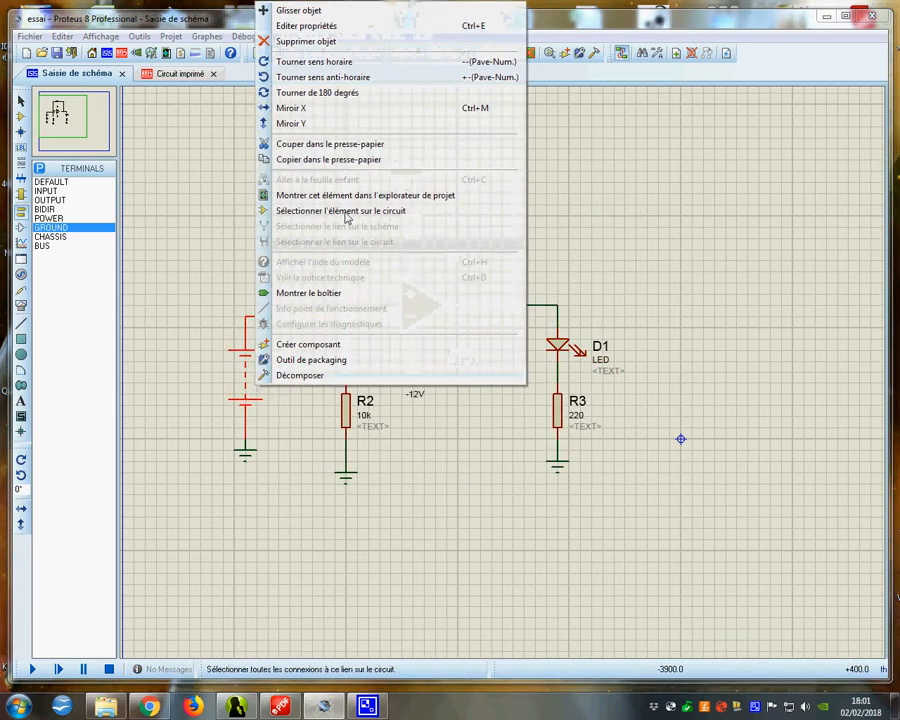
{"action": "left_click", "coordinate": [312, 25]}
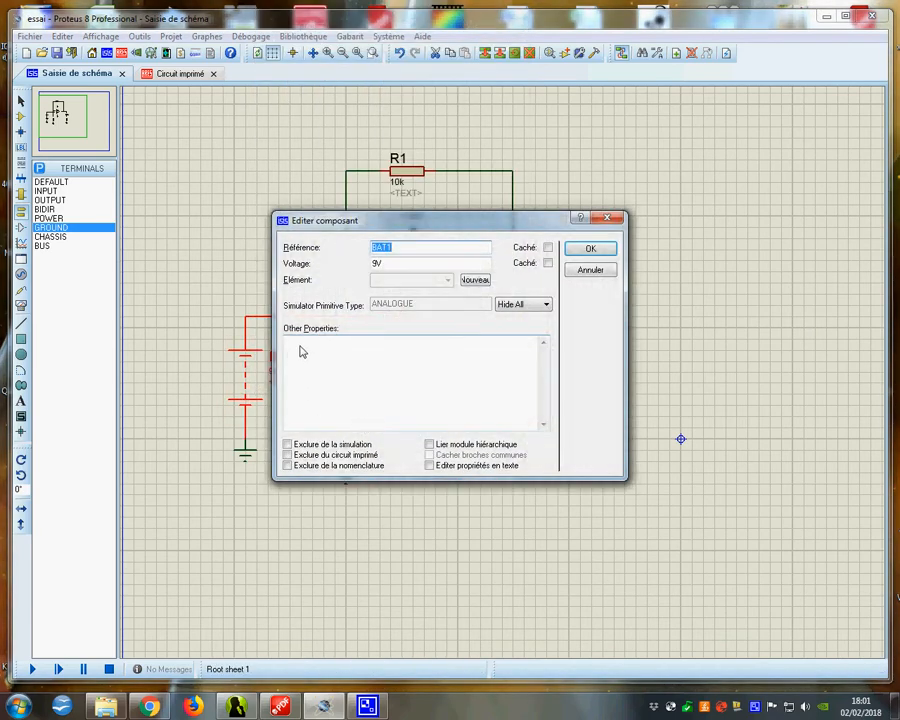
{"action": "left_click", "coordinate": [591, 249]}
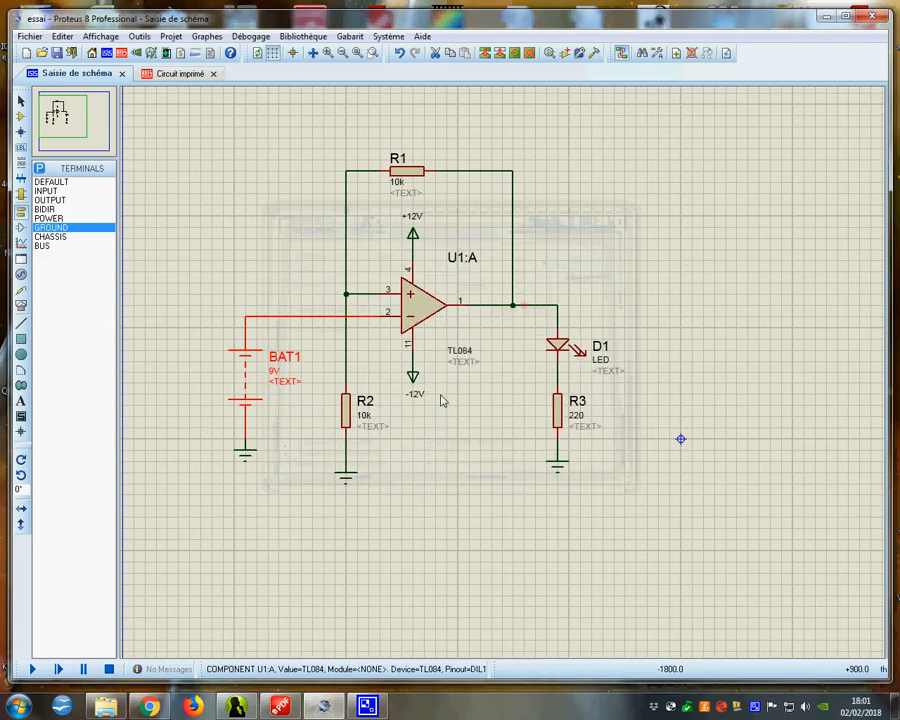
Examine the footprint preview of each schematic component in the PCB layout: BAT1, D1, R1, R2, R3 and U1
{"action": "left_click", "coordinate": [180, 74]}
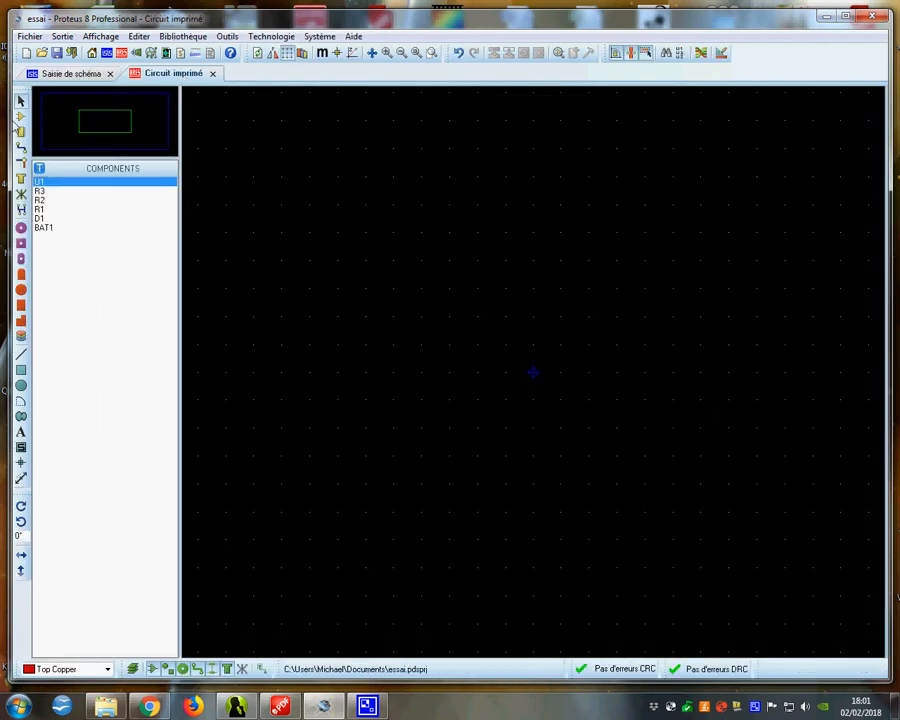
{"action": "left_click", "coordinate": [21, 117]}
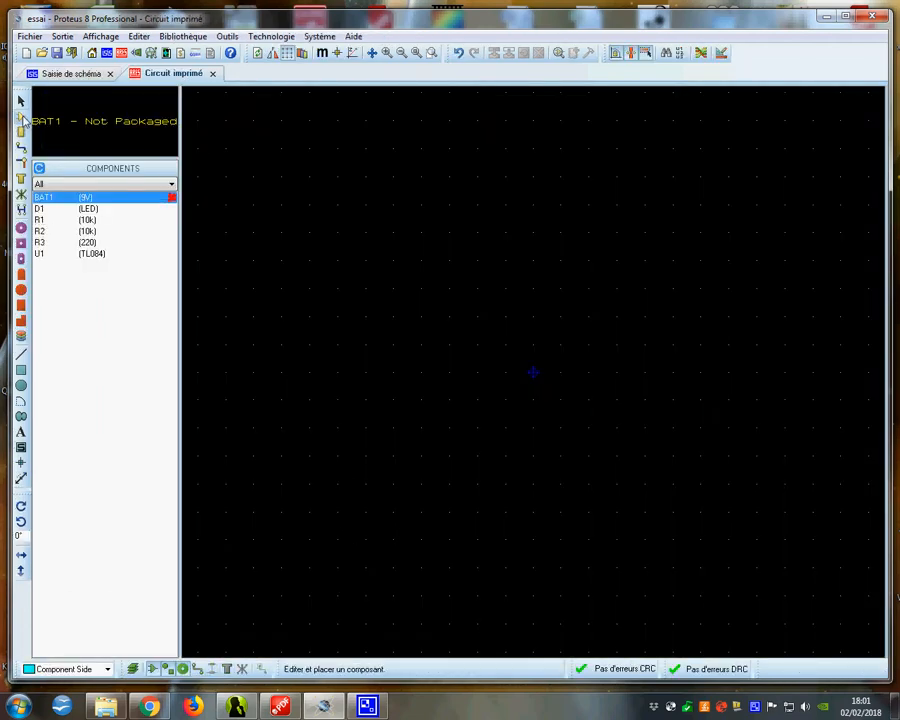
{"action": "left_click", "coordinate": [92, 254]}
{"action": "left_click", "coordinate": [75, 199]}
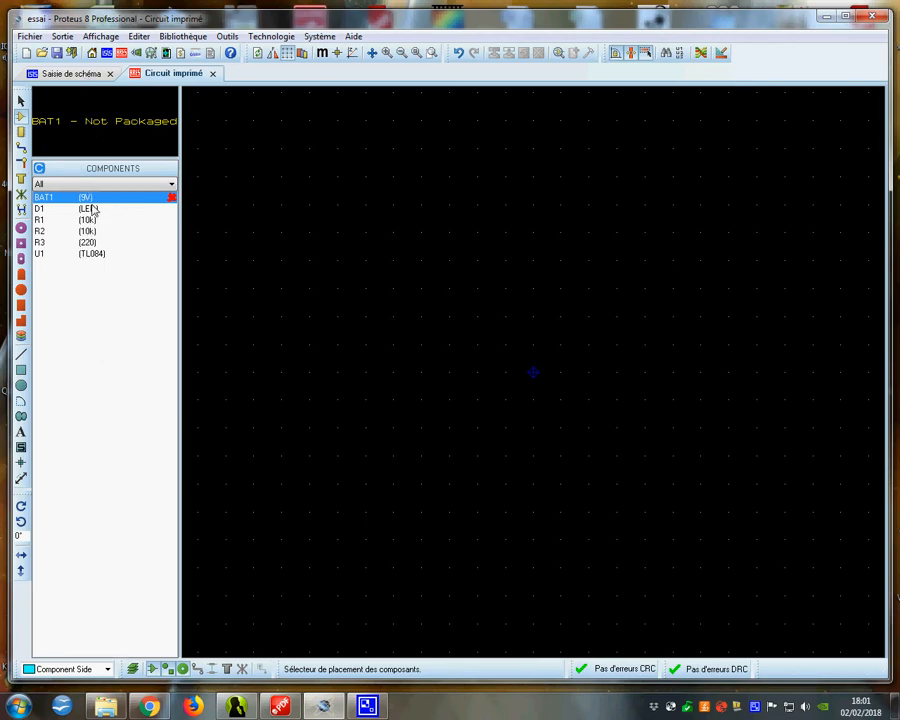
{"action": "left_click", "coordinate": [74, 73]}
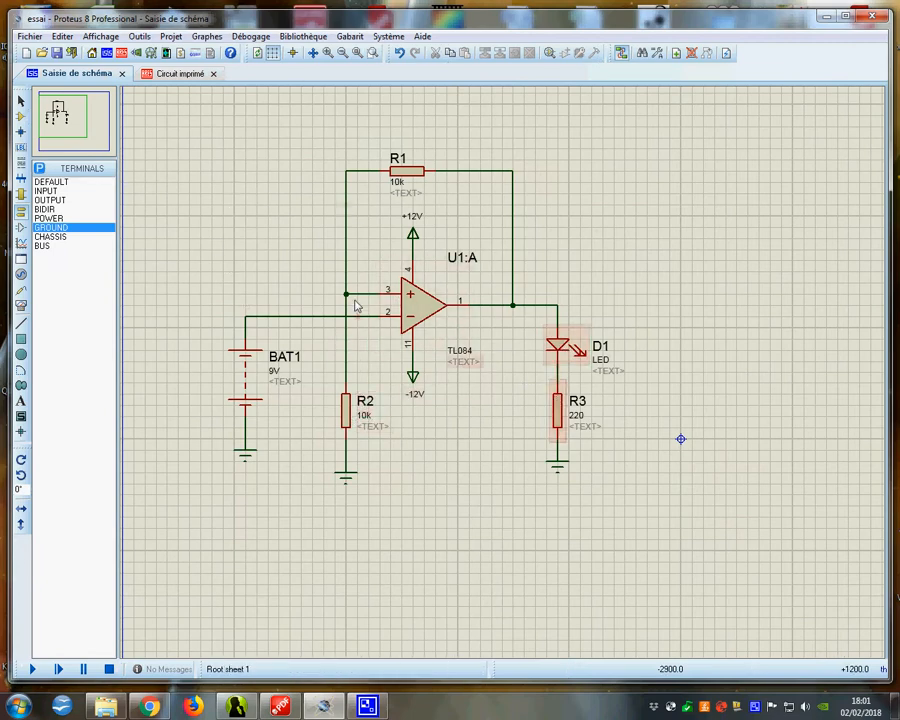
{"action": "left_click", "coordinate": [162, 76]}
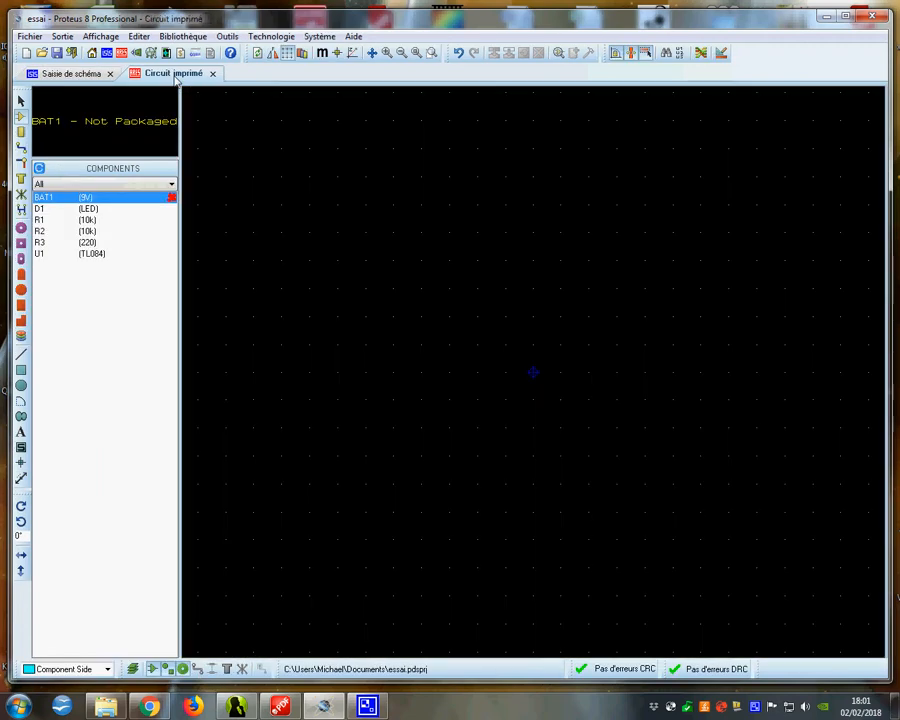
{"action": "left_click", "coordinate": [93, 209]}
{"action": "left_click", "coordinate": [93, 221]}
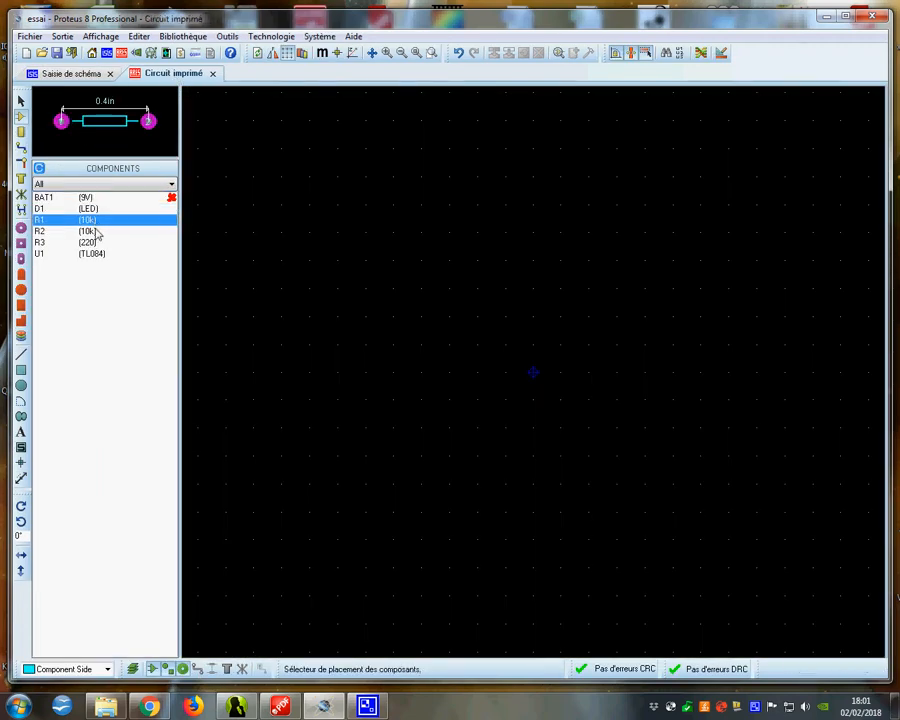
{"action": "left_click", "coordinate": [94, 231]}
{"action": "left_click", "coordinate": [96, 243]}
{"action": "left_click", "coordinate": [100, 256]}
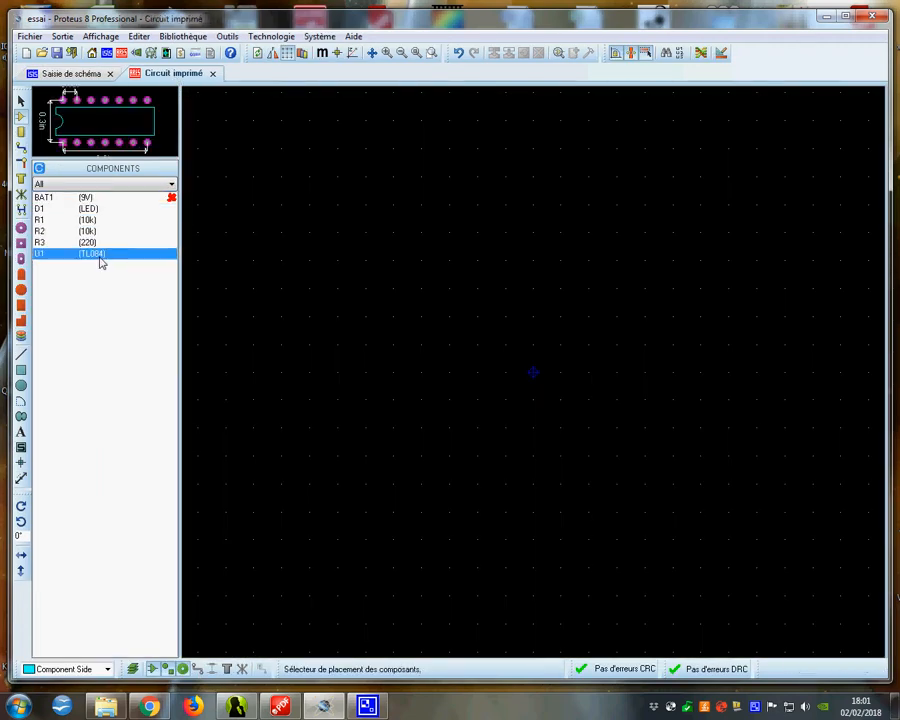
{"action": "left_click", "coordinate": [88, 198]}
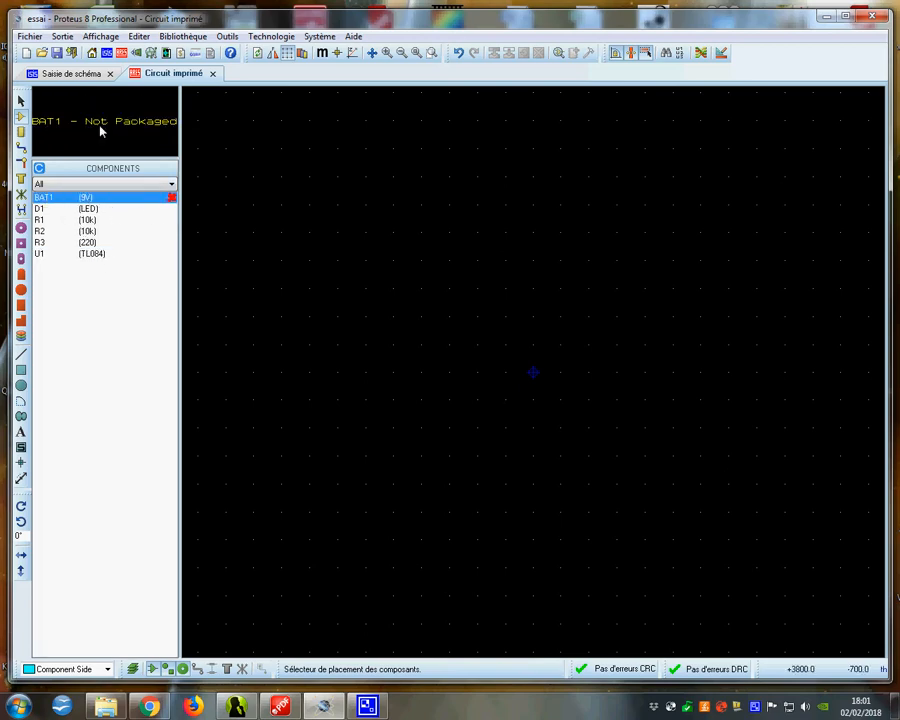
Return to the schematic and place a second BATTERY in the empty area above BAT1
{"action": "left_click", "coordinate": [70, 73]}
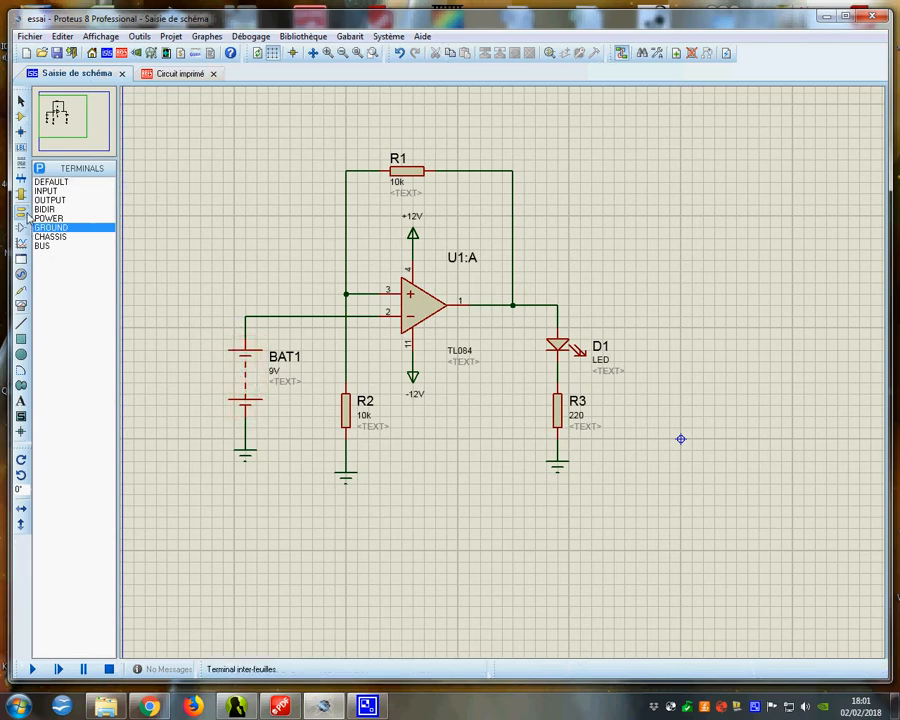
{"action": "left_click", "coordinate": [20, 116]}
{"action": "left_click", "coordinate": [52, 182]}
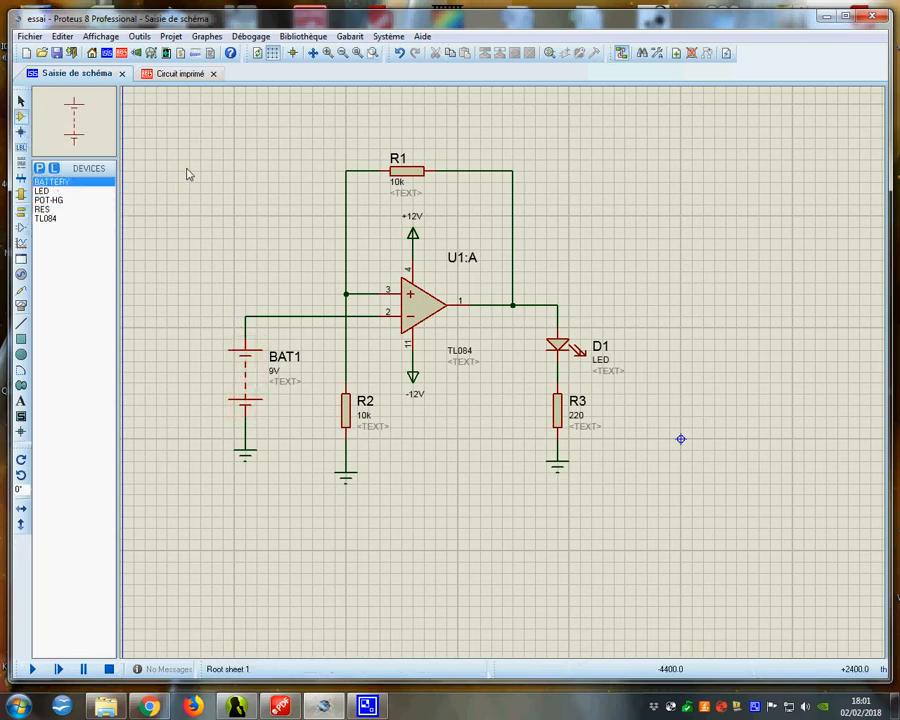
{"action": "left_click", "coordinate": [200, 191]}
{"action": "left_click", "coordinate": [202, 190]}
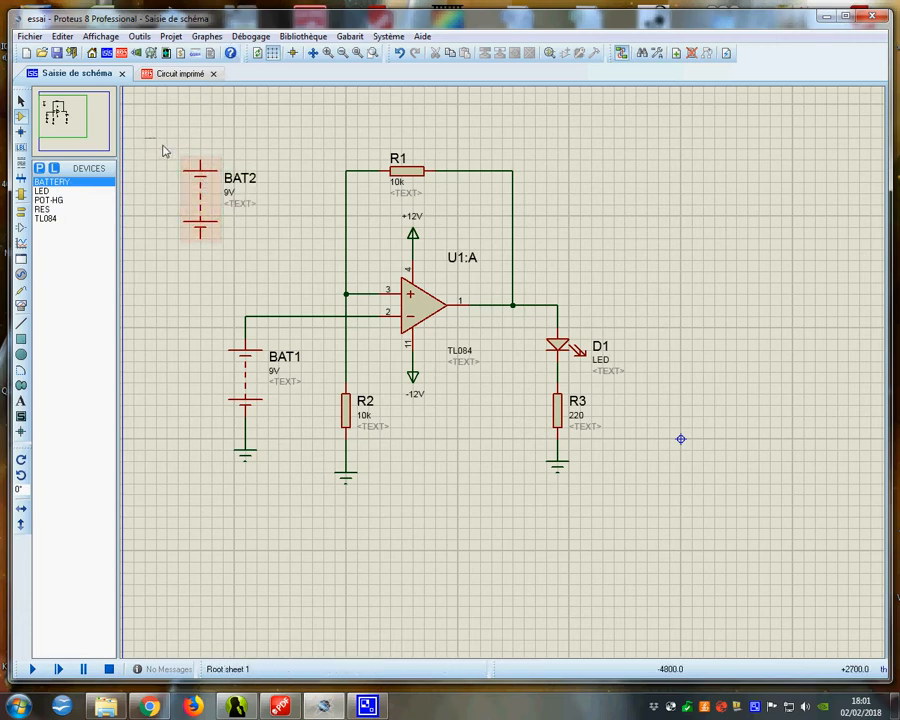
Decompose the newly placed BAT2 battery symbol into its separate graphics and pins
{"action": "left_click_drag", "start_coordinate": [145, 137], "coordinate": [302, 270]}
{"action": "left_click", "coordinate": [303, 36]}
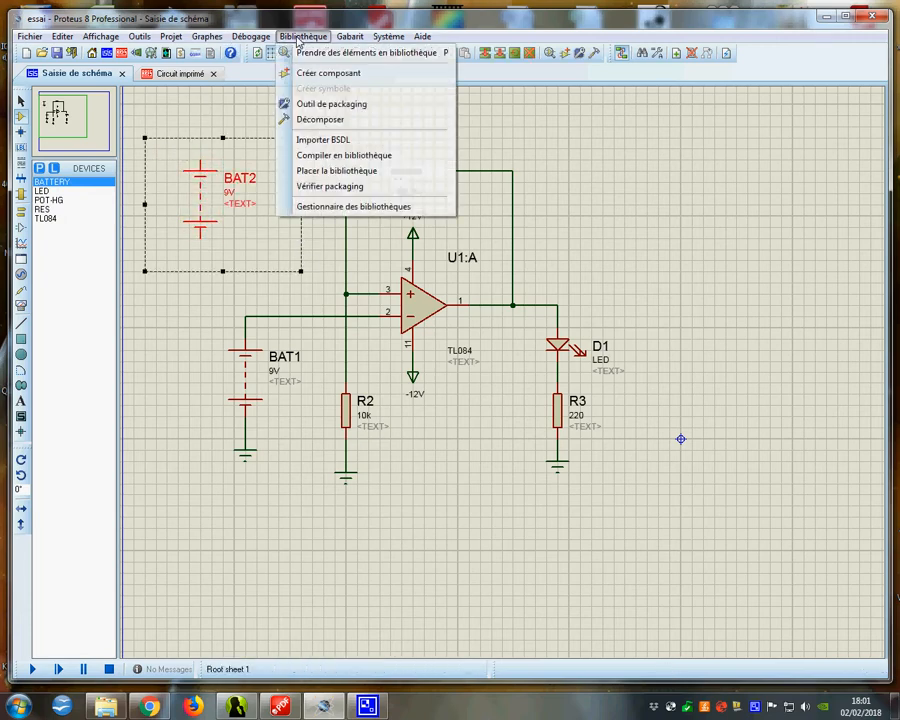
{"action": "left_click", "coordinate": [310, 120]}
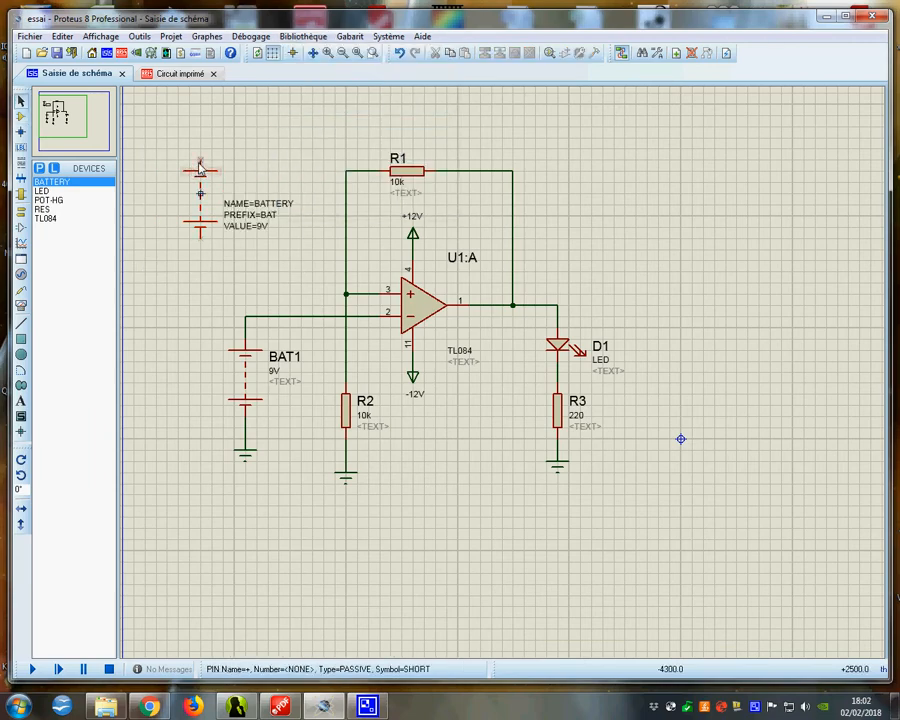
Check the name and default number of the two pins on the decomposed battery, leaving their properties unchanged
{"action": "right_click", "coordinate": [200, 163]}
{"action": "left_click", "coordinate": [248, 181]}
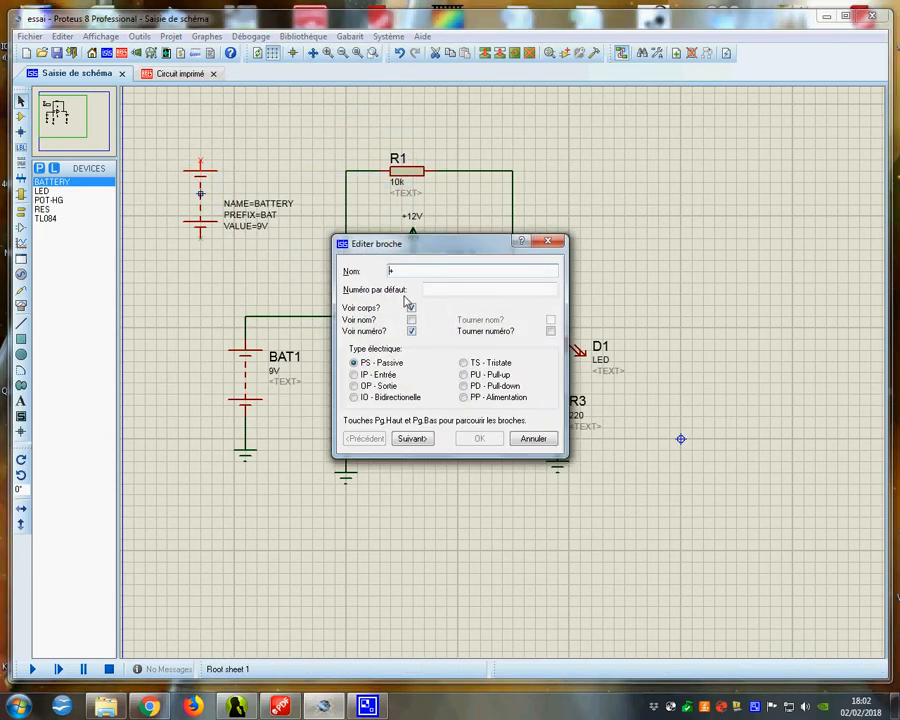
{"action": "left_click", "coordinate": [532, 439]}
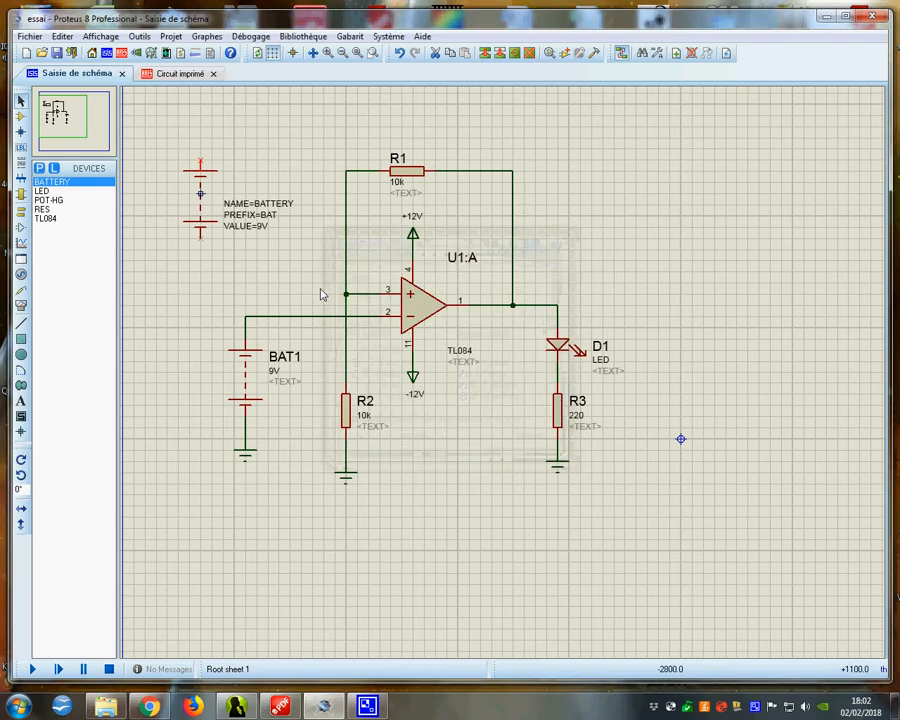
{"action": "right_click", "coordinate": [201, 243]}
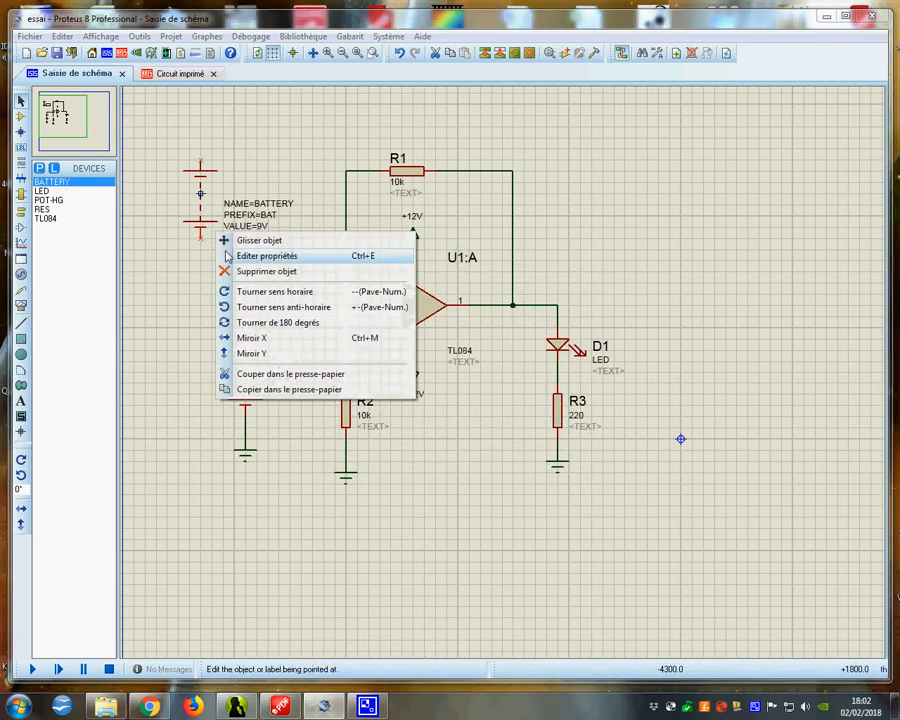
{"action": "left_click", "coordinate": [250, 256]}
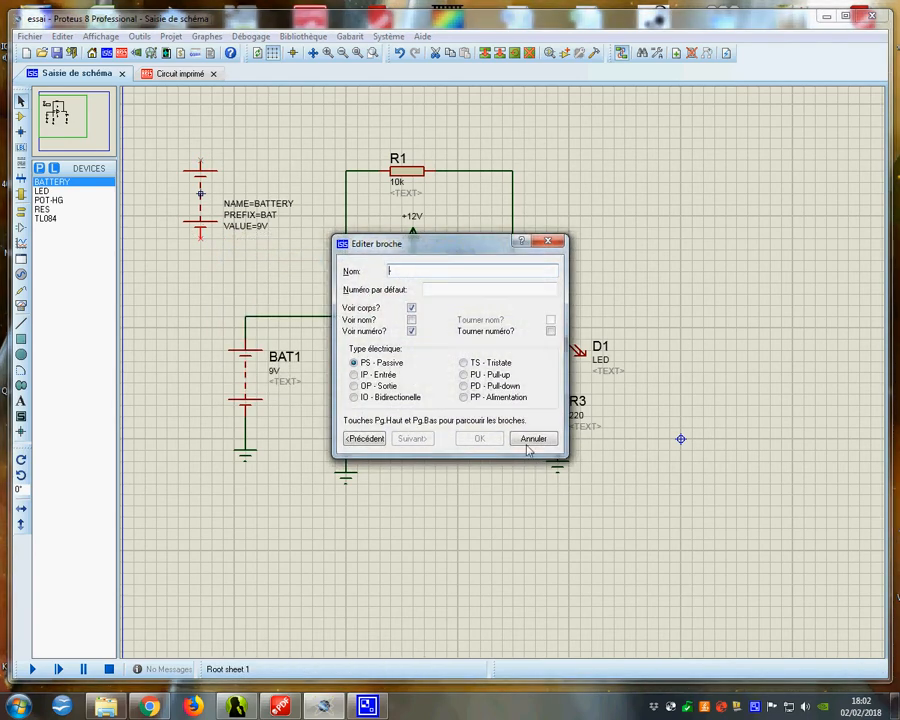
{"action": "left_click", "coordinate": [531, 440]}
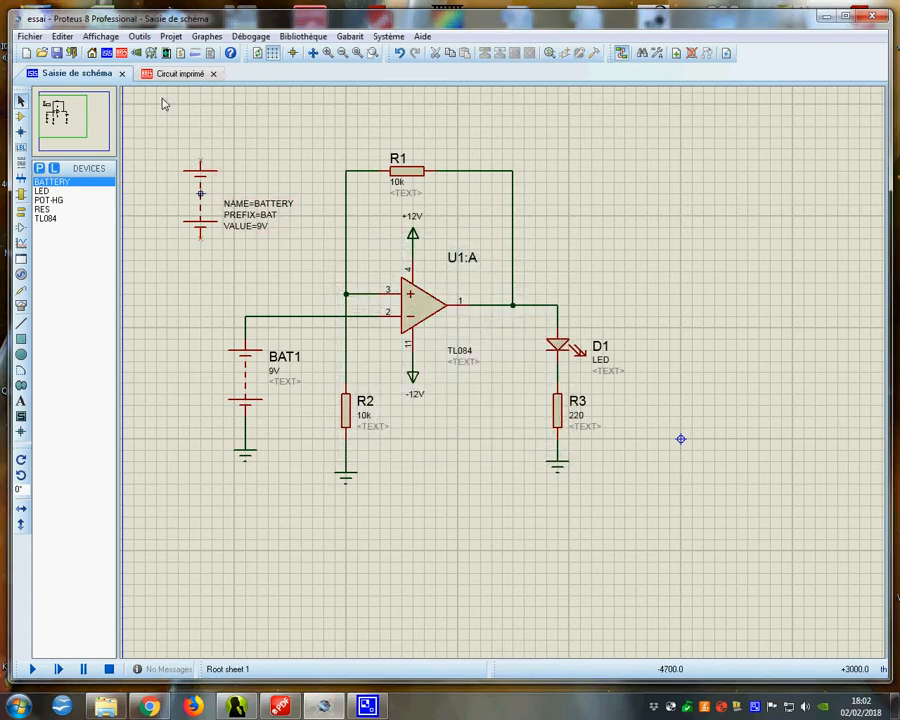
Switch to the PCB layout and search the package library for "con"
{"action": "left_click", "coordinate": [178, 73]}
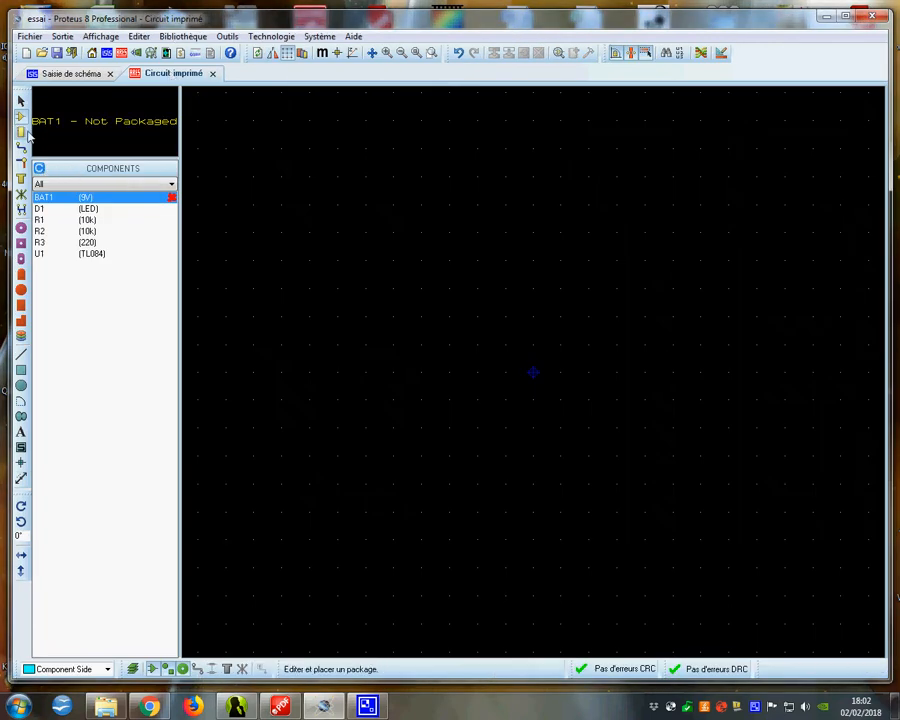
{"action": "left_click", "coordinate": [23, 136]}
{"action": "left_click", "coordinate": [39, 168]}
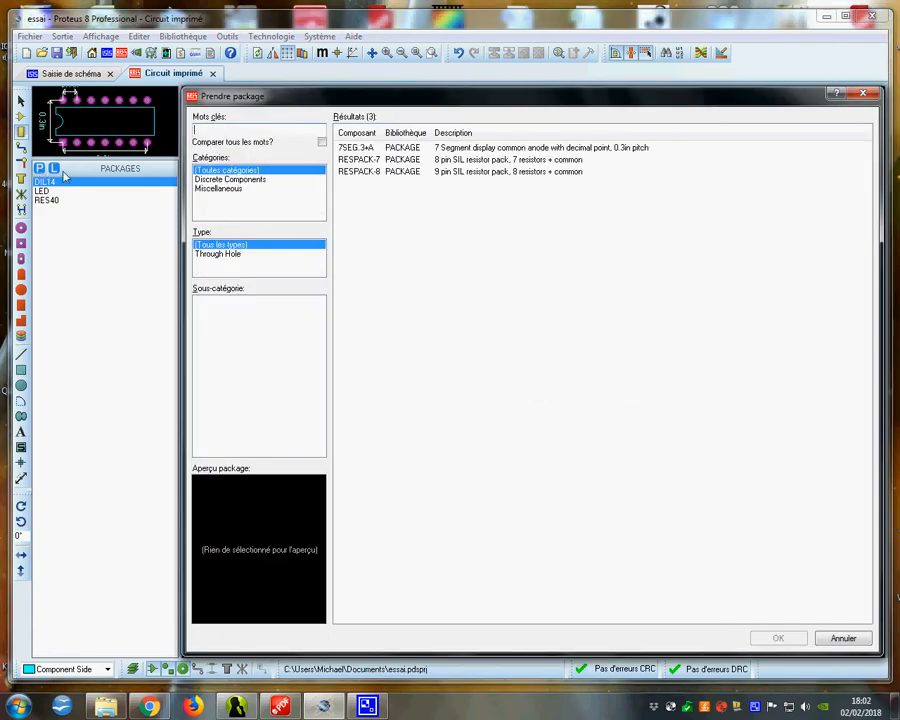
{"action": "type", "text": "con"}
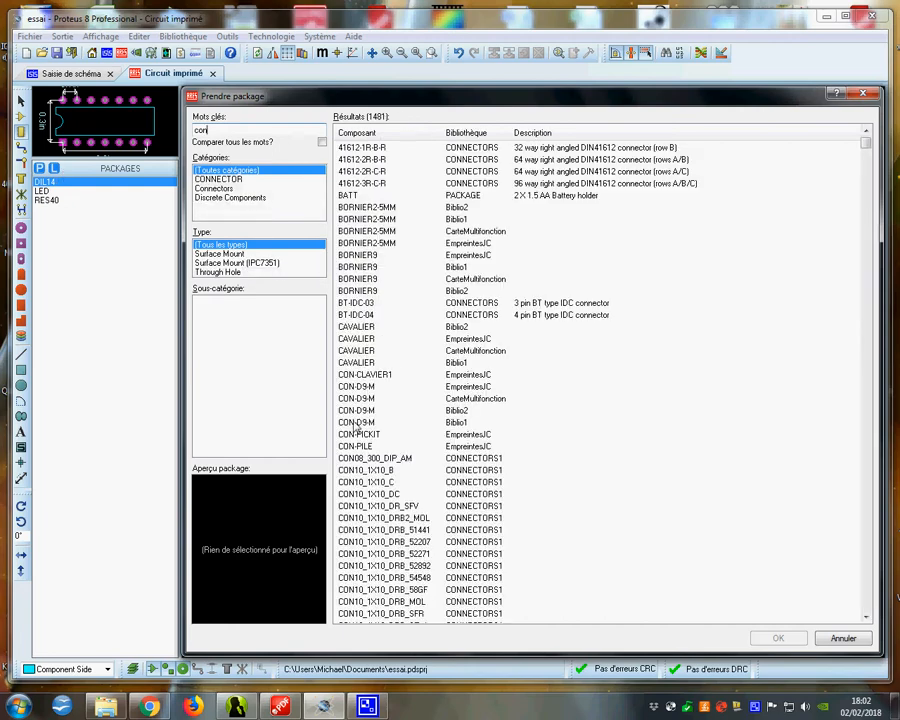
Compare footprint previews for a battery connector, including CON-PILE, BATT, BORNIER2-5MM, BORNIER9, CON-PICKIT and CON-D9-M
{"action": "left_click", "coordinate": [360, 450]}
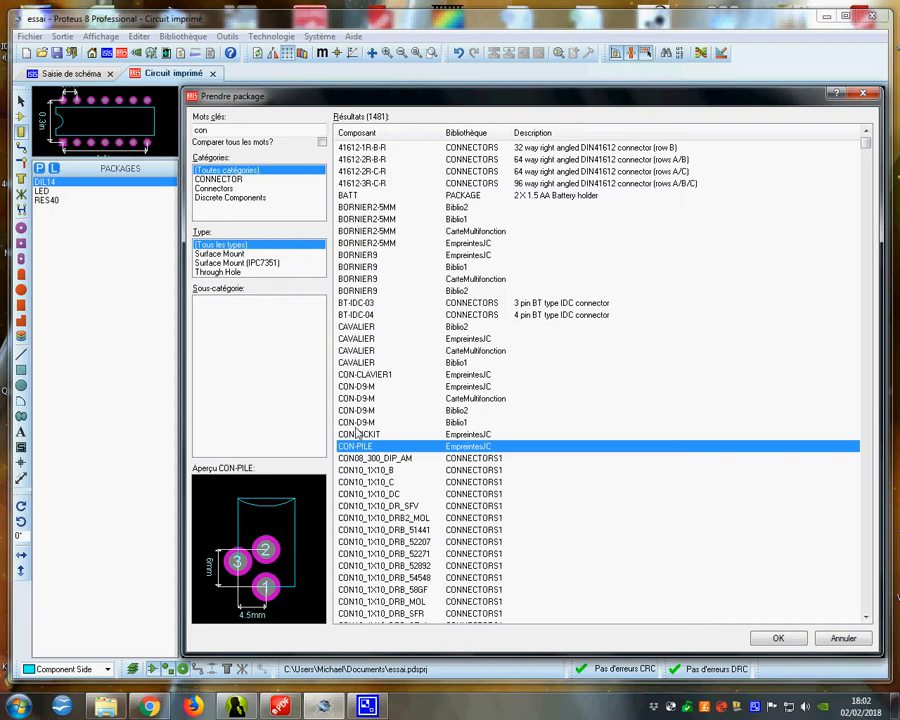
{"action": "left_click", "coordinate": [350, 196]}
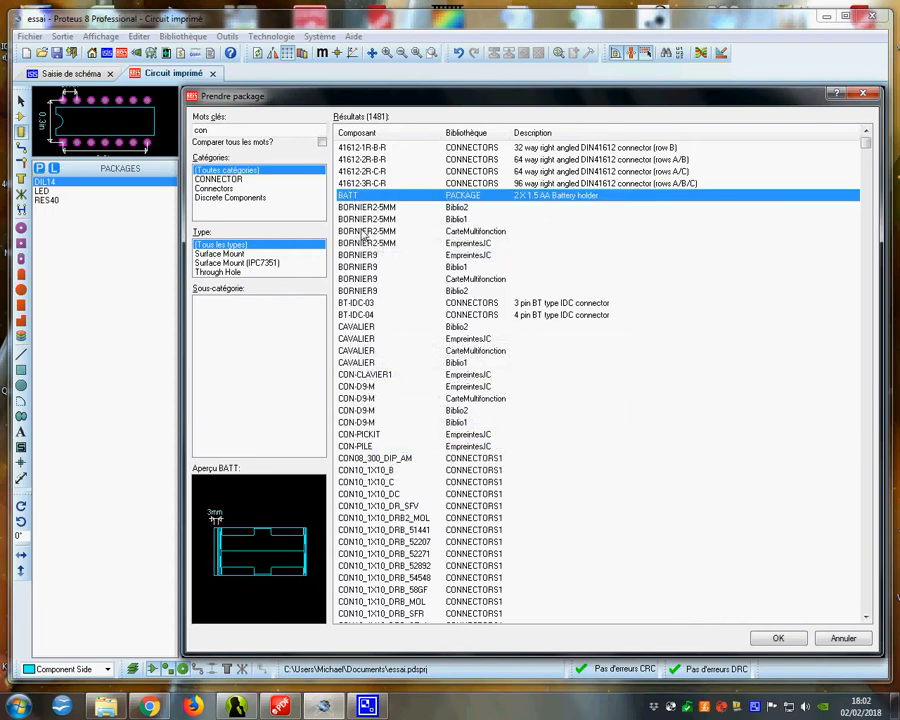
{"action": "left_click", "coordinate": [362, 209]}
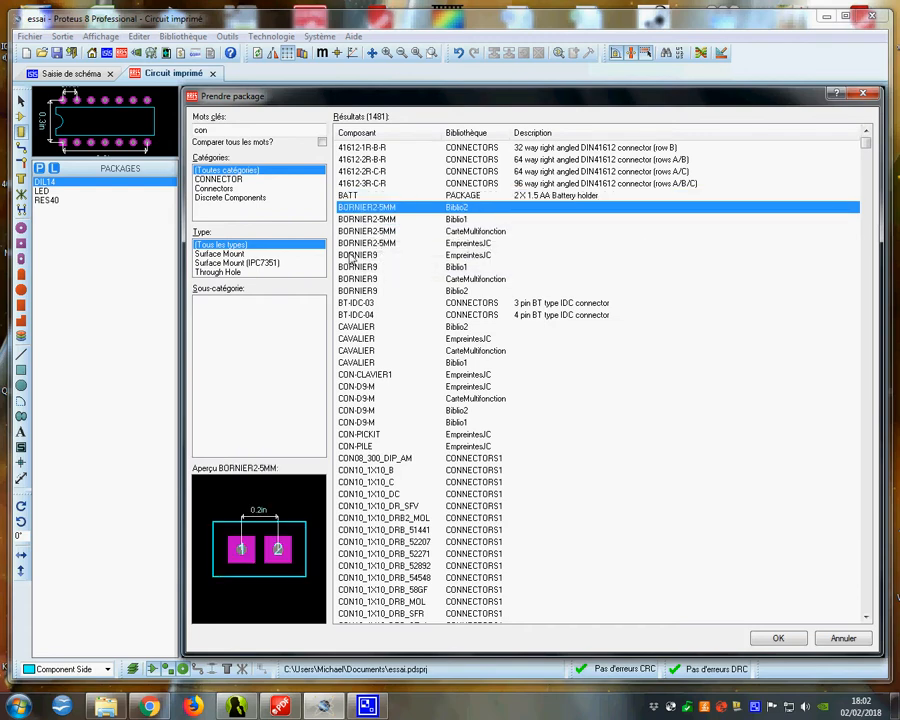
{"action": "left_click", "coordinate": [348, 234]}
{"action": "left_click", "coordinate": [352, 255]}
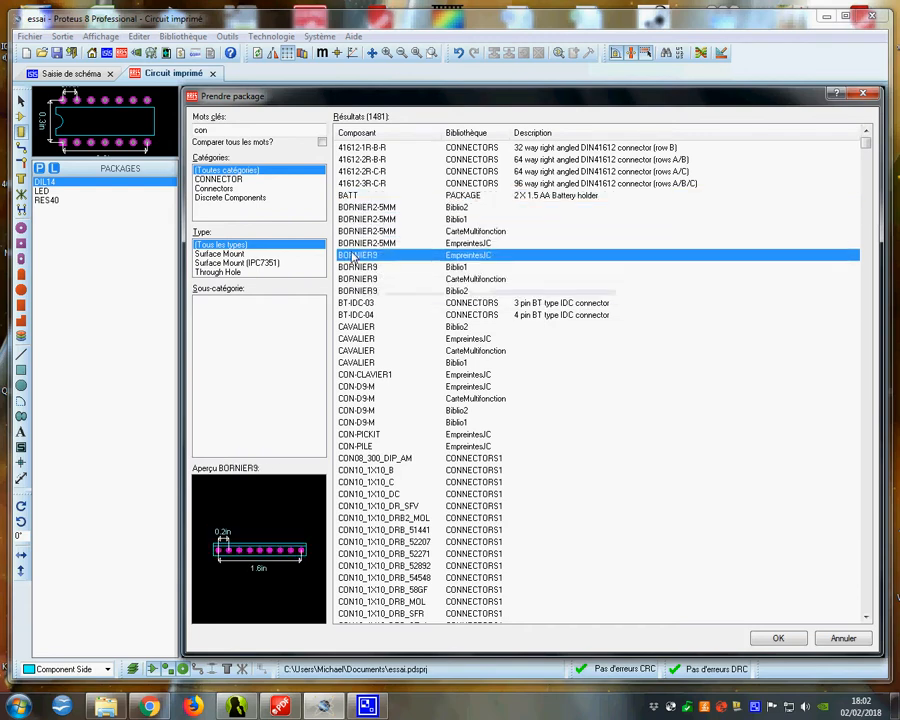
{"action": "left_click", "coordinate": [355, 244]}
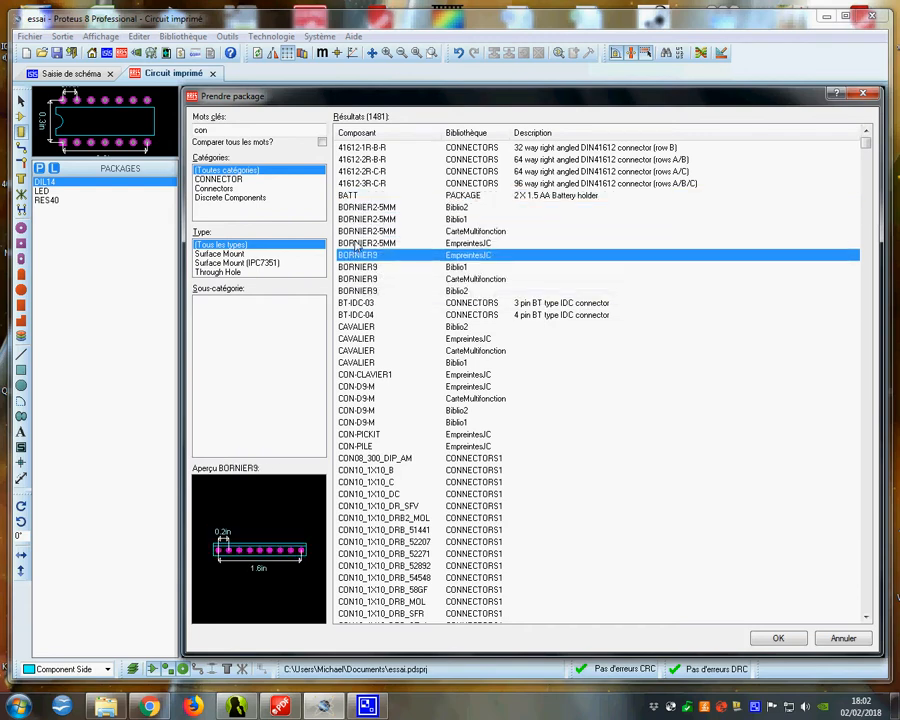
{"action": "left_click", "coordinate": [352, 447]}
{"action": "left_click", "coordinate": [354, 435]}
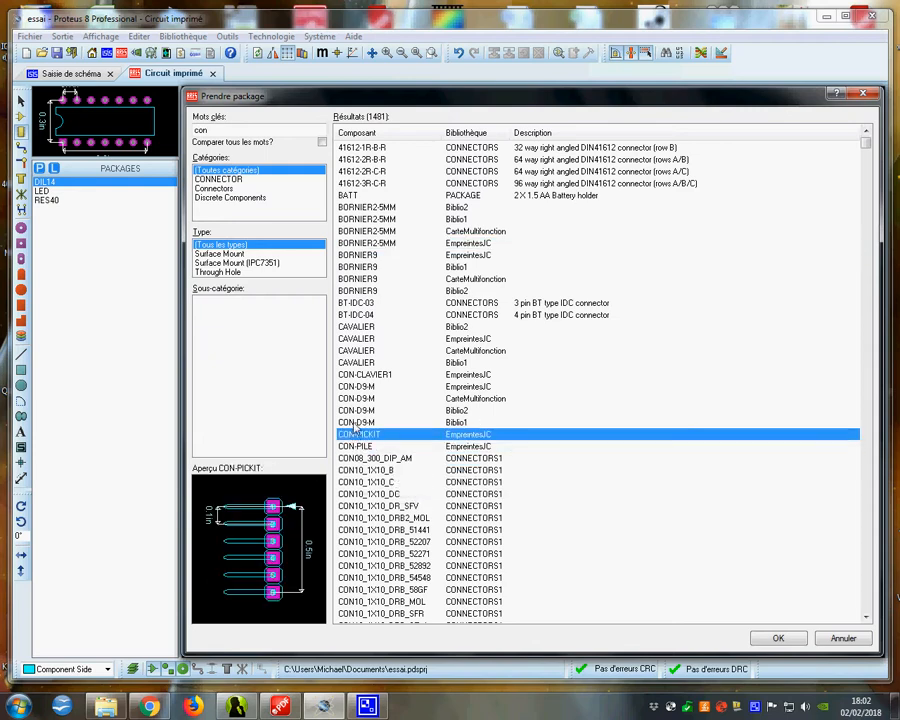
{"action": "left_click", "coordinate": [354, 422]}
{"action": "scroll", "coordinate": [350, 440], "scroll_direction": "down", "scroll_amount": 12}
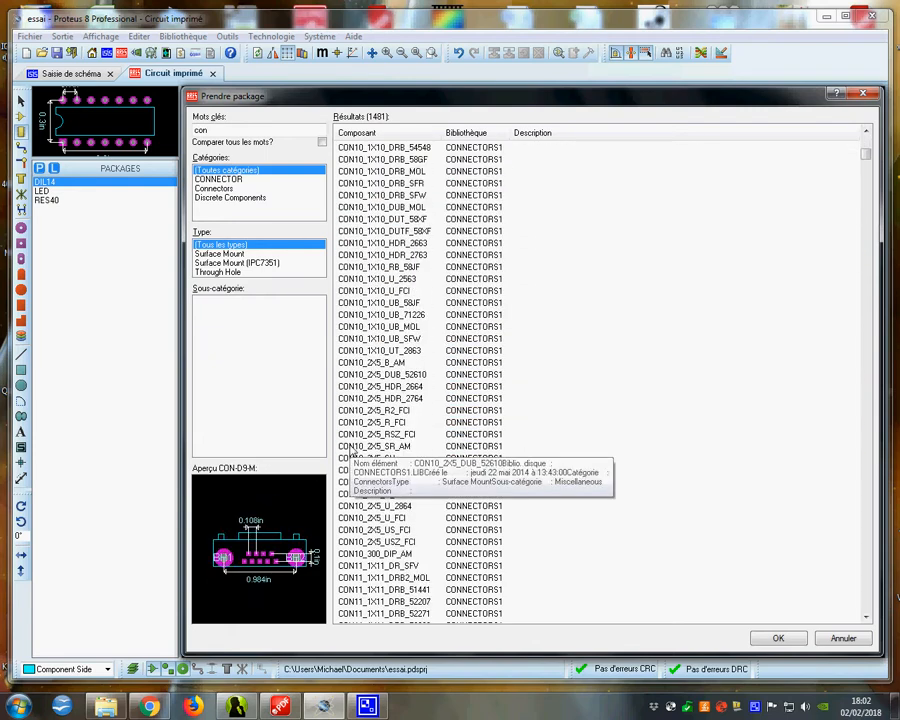
{"action": "scroll", "coordinate": [348, 453], "scroll_direction": "down", "scroll_amount": 2}
{"action": "scroll", "coordinate": [360, 445], "scroll_direction": "up", "scroll_amount": 14}
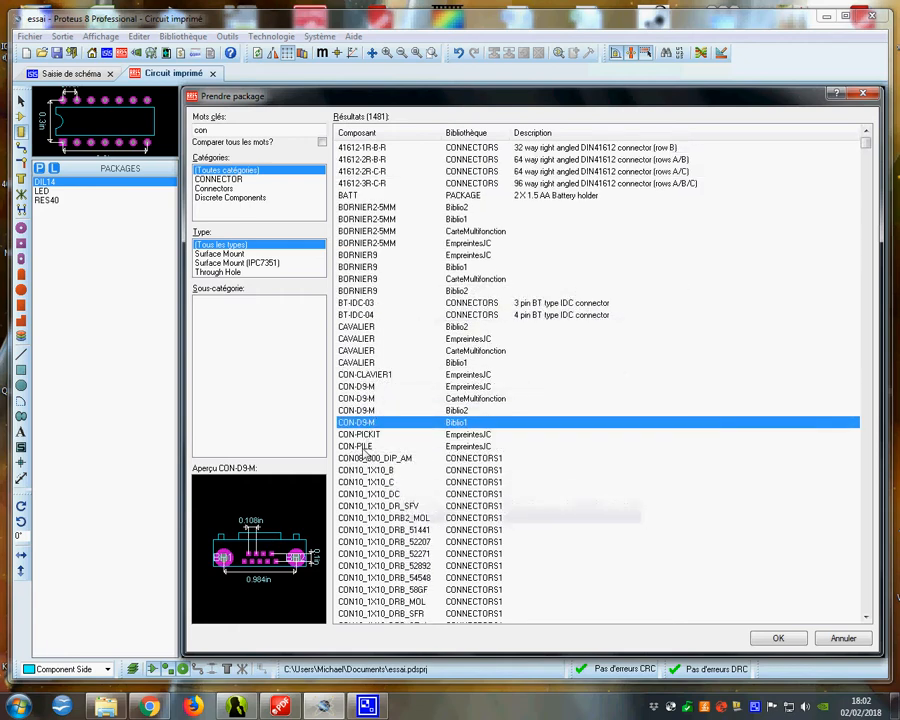
{"action": "left_click", "coordinate": [360, 447]}
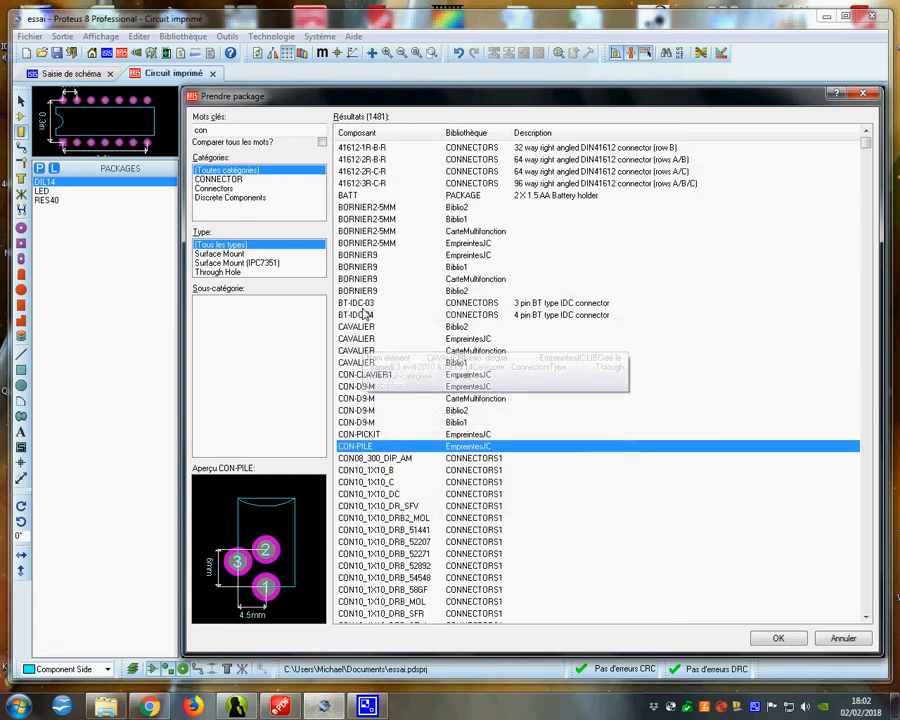
{"action": "left_click", "coordinate": [350, 196]}
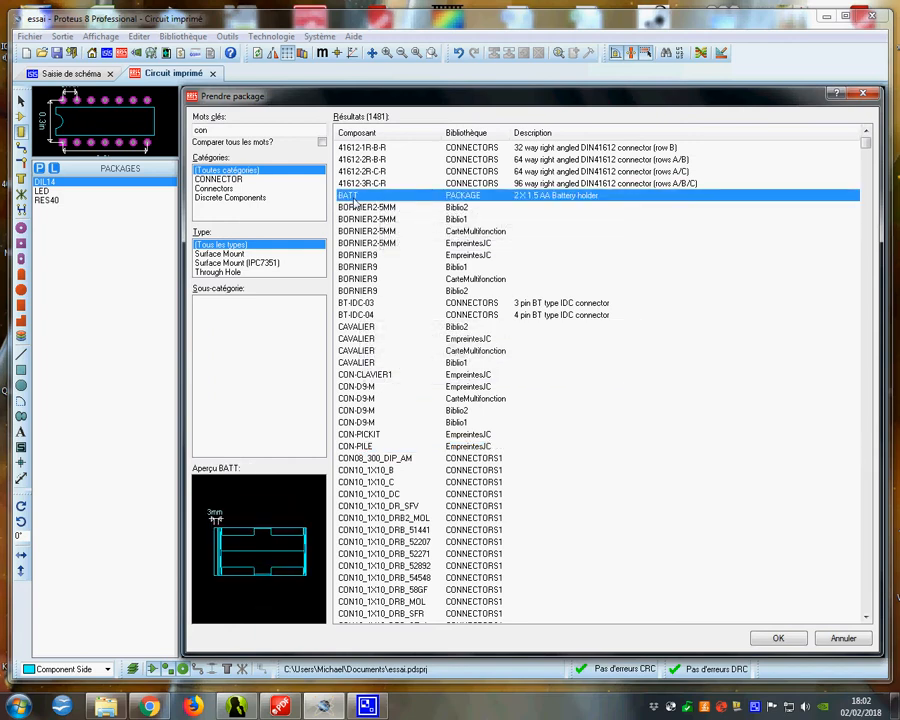
Add the BORNIER2-5MM package from Biblio2 to the package list and place it on the empty board
{"action": "left_click", "coordinate": [367, 210]}
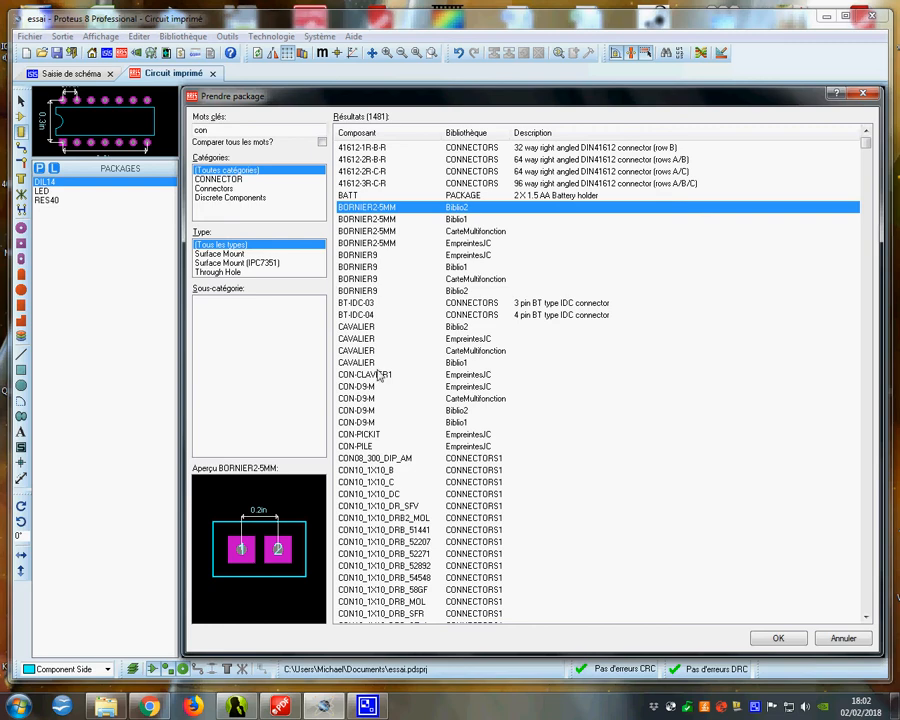
{"action": "double_click", "coordinate": [362, 210]}
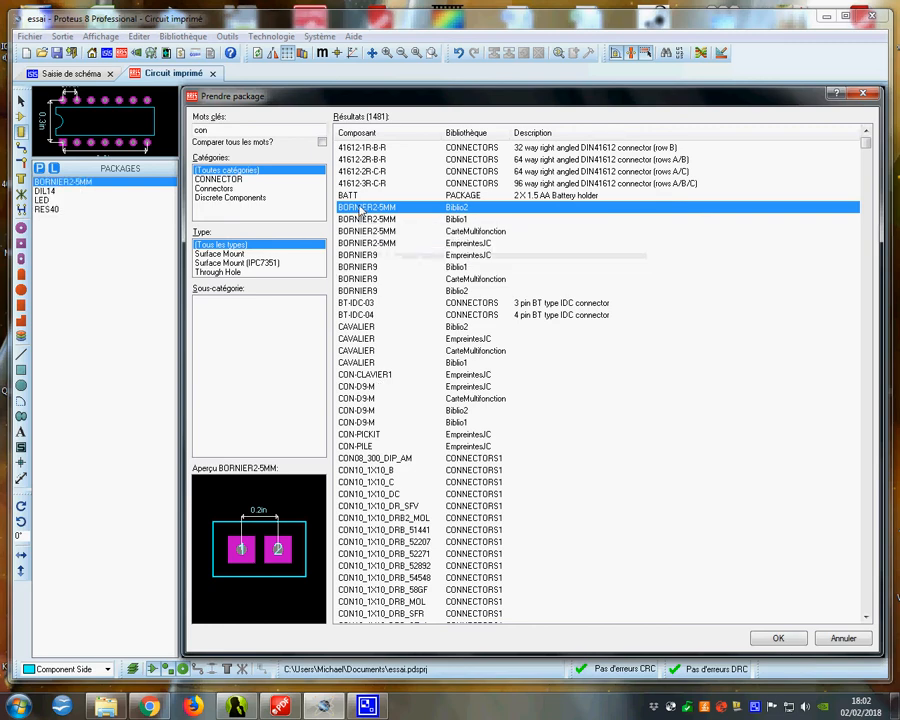
{"action": "left_click", "coordinate": [775, 640]}
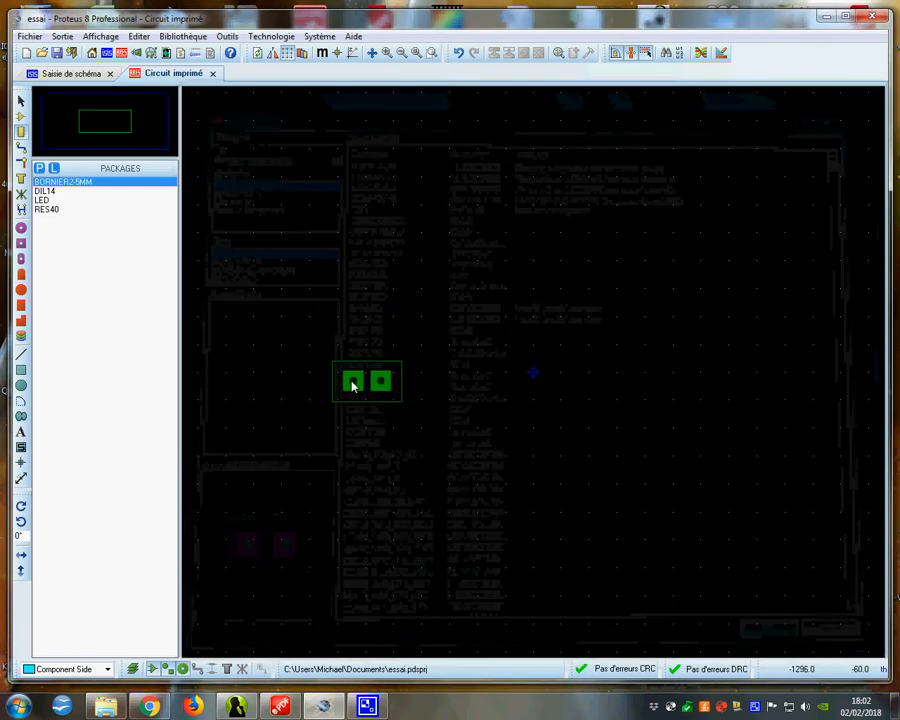
{"action": "left_click", "coordinate": [352, 380]}
Decompose the placed BORNIER2-5MM package into its separate pads and outline
{"action": "left_click_drag", "start_coordinate": [302, 316], "coordinate": [480, 491]}
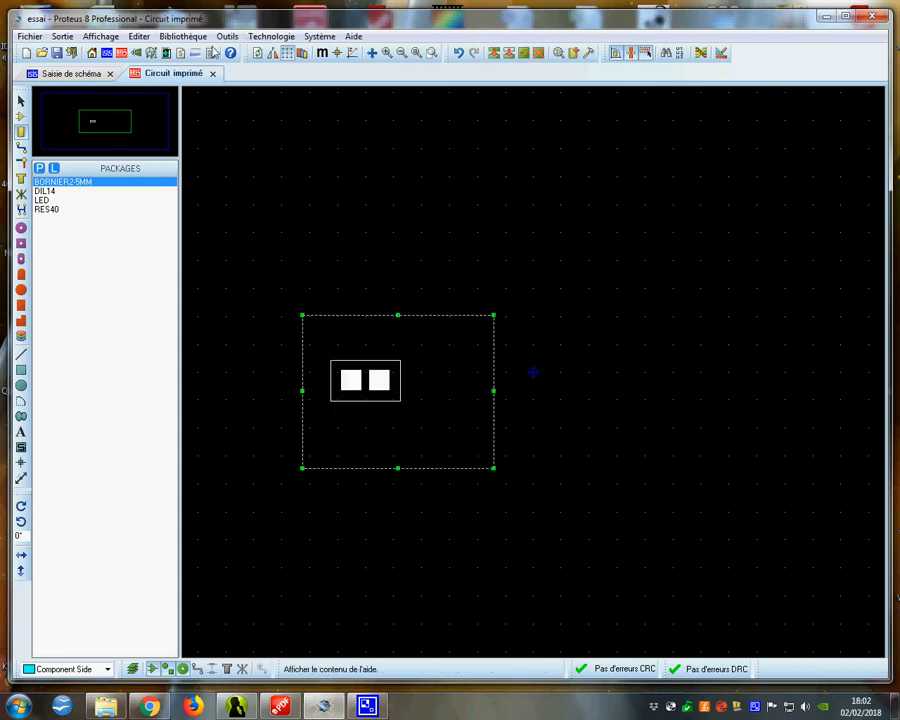
{"action": "left_click", "coordinate": [183, 36]}
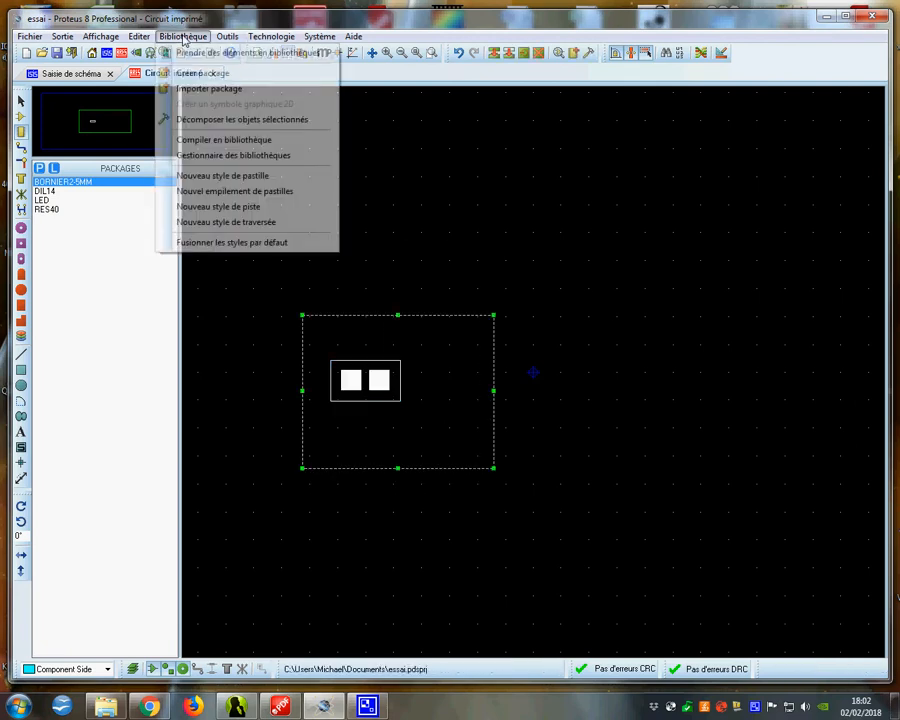
{"action": "left_click", "coordinate": [224, 119]}
{"action": "scroll", "coordinate": [333, 435], "scroll_direction": "up", "scroll_amount": 1}
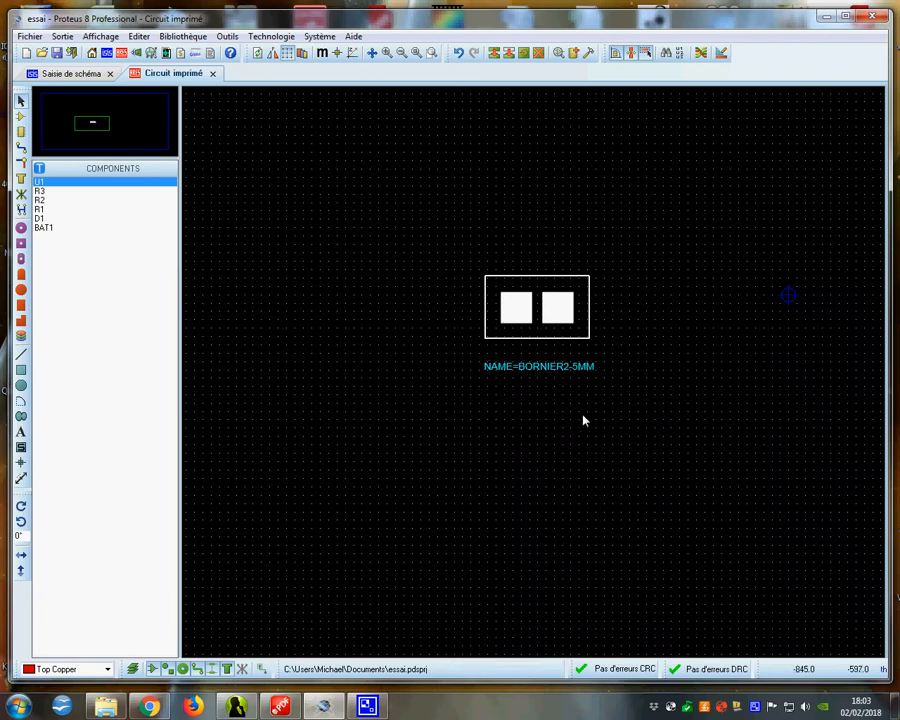
{"action": "left_click", "coordinate": [595, 378]}
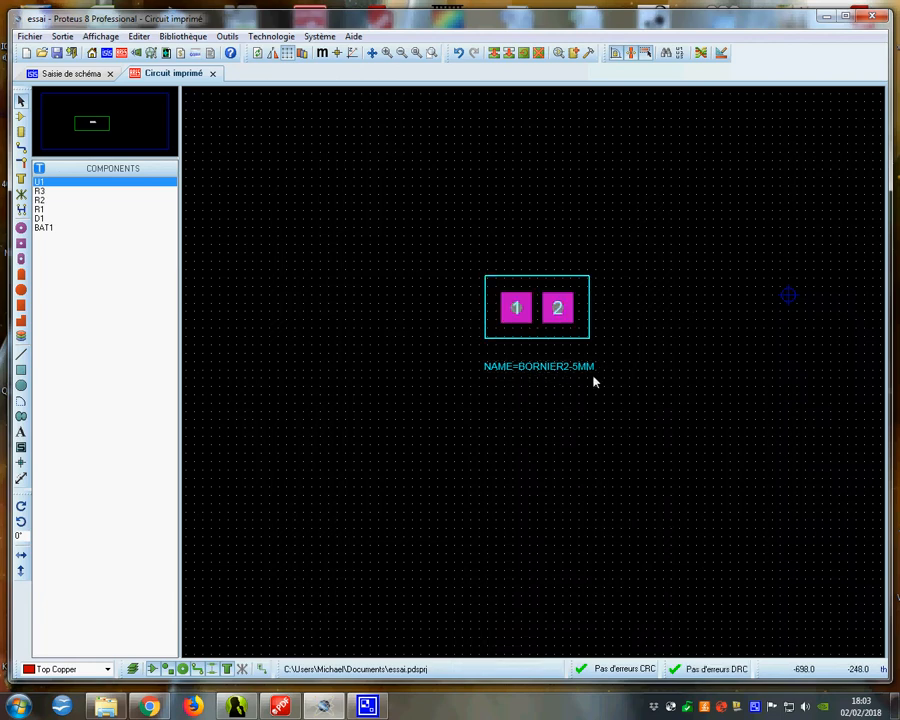
Set the number of pad 1 in the decomposed BORNIER2-5MM footprint to "-"
{"action": "right_click", "coordinate": [517, 316]}
{"action": "right_click", "coordinate": [517, 316]}
{"action": "right_click", "coordinate": [517, 316]}
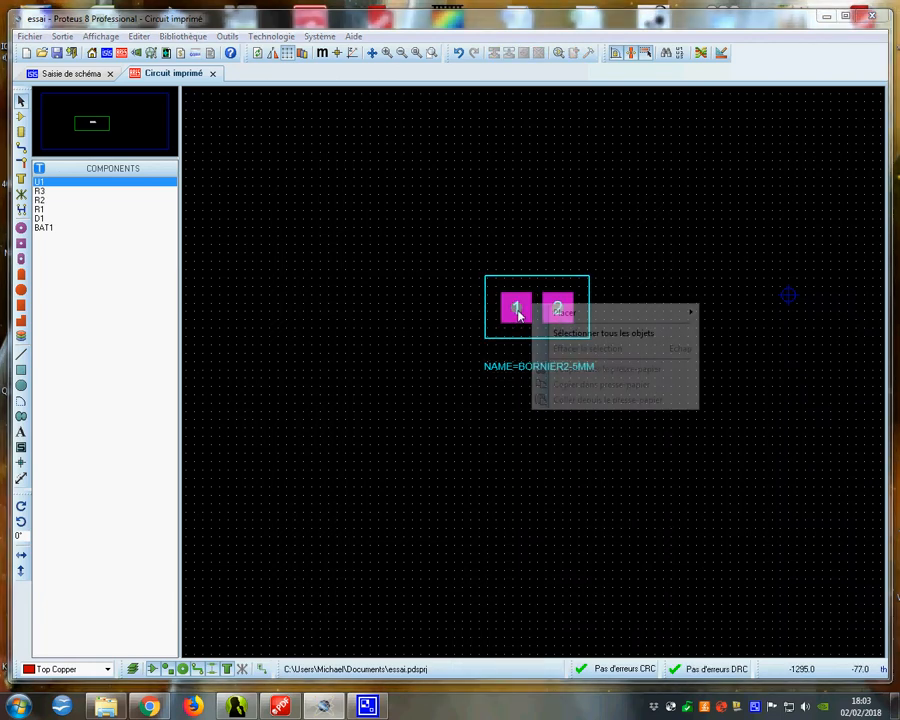
{"action": "right_click", "coordinate": [528, 303]}
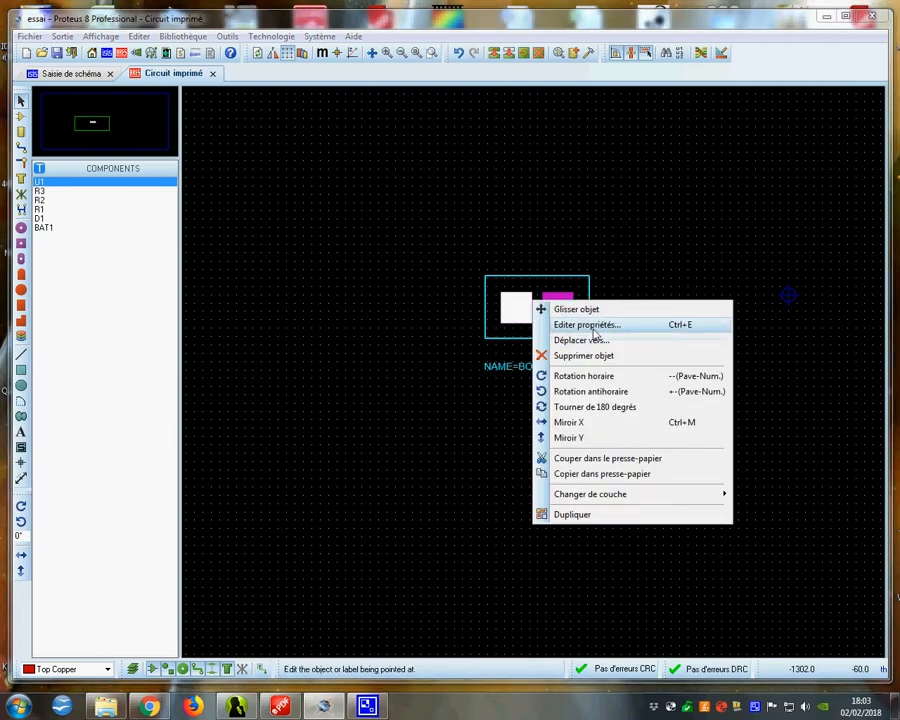
{"action": "left_click", "coordinate": [590, 325]}
{"action": "left_click", "coordinate": [447, 412]}
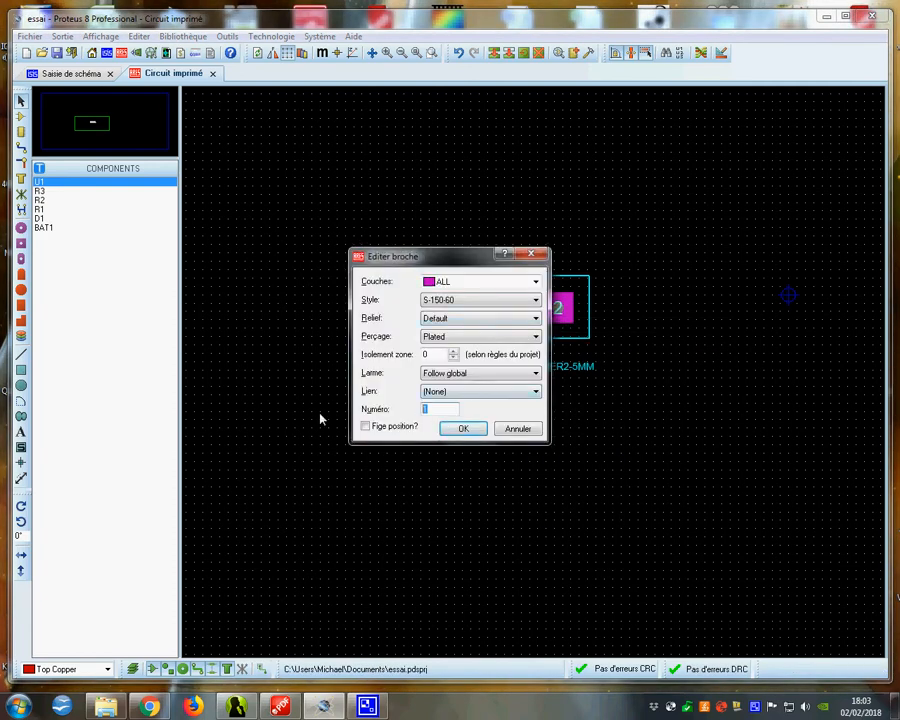
{"action": "left_click", "coordinate": [466, 428]}
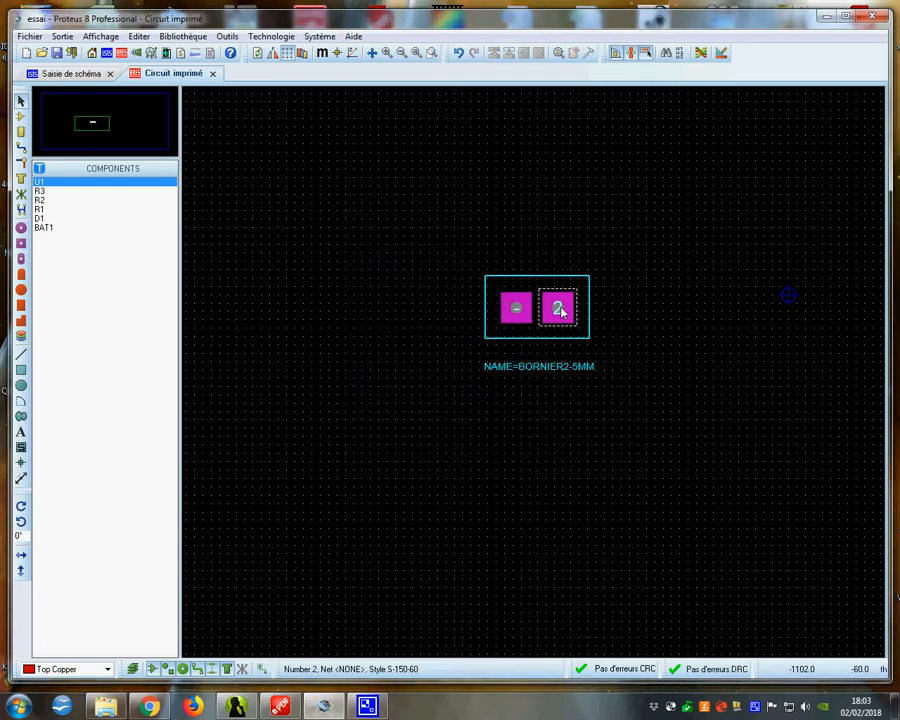
Set the number of pad 2 in the decomposed BORNIER2-5MM footprint to "+"
{"action": "right_click", "coordinate": [562, 307]}
{"action": "left_click", "coordinate": [630, 324]}
{"action": "left_click", "coordinate": [424, 410]}
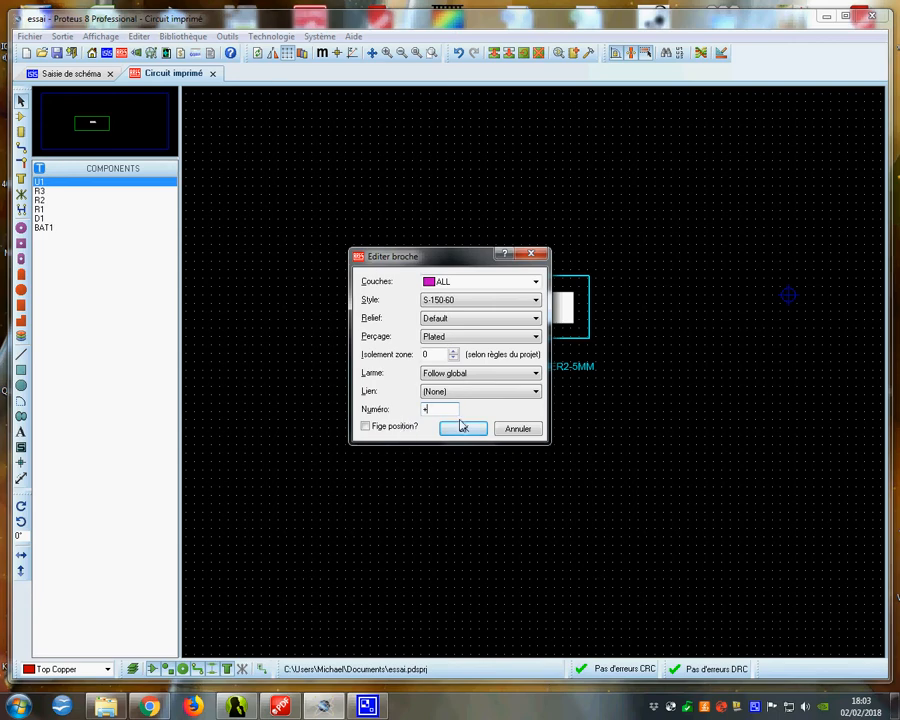
{"action": "type", "text": "+"}
{"action": "left_click", "coordinate": [462, 426]}
Create a package named BATTERIE from the edited two-pad footprint, in the Connectors category as Through Hole, saved in the EmpreintesJC library
{"action": "left_click_drag", "start_coordinate": [407, 220], "coordinate": [684, 419]}
{"action": "left_click", "coordinate": [183, 36]}
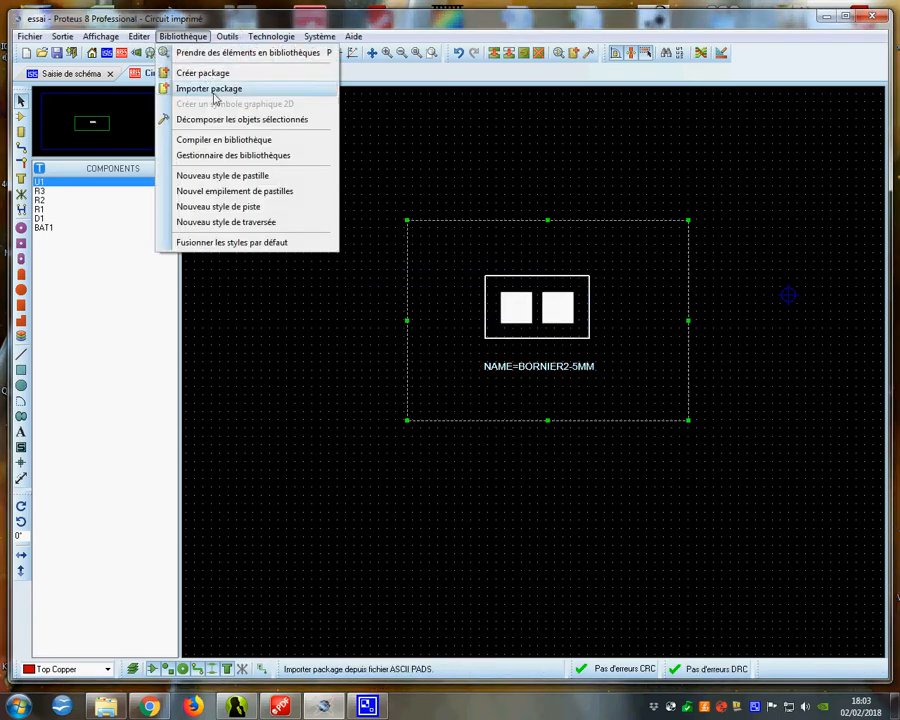
{"action": "left_click", "coordinate": [203, 73]}
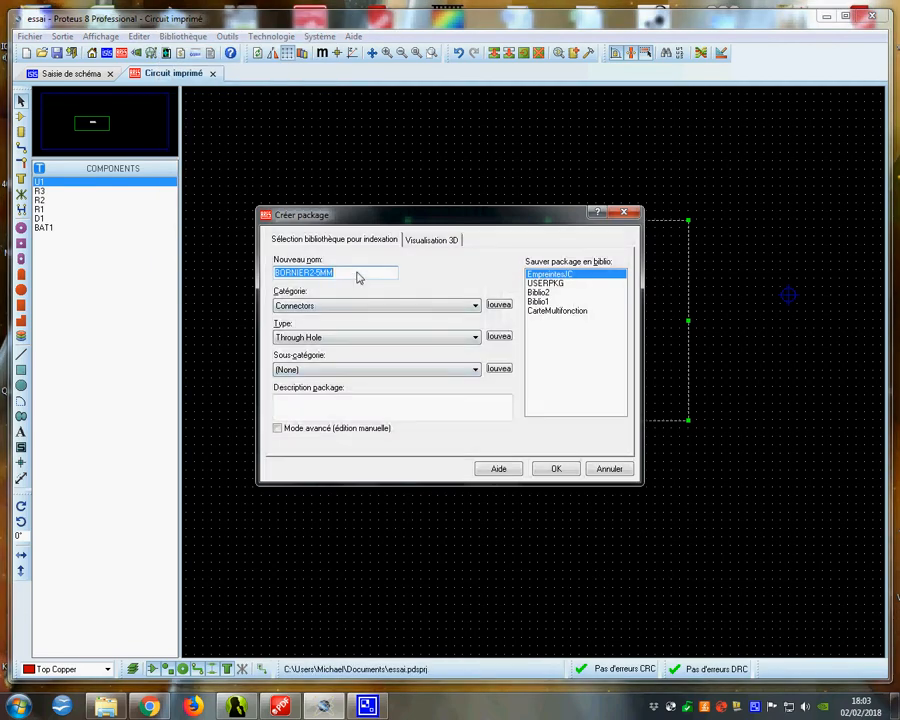
{"action": "type", "text": "BATTERIE"}
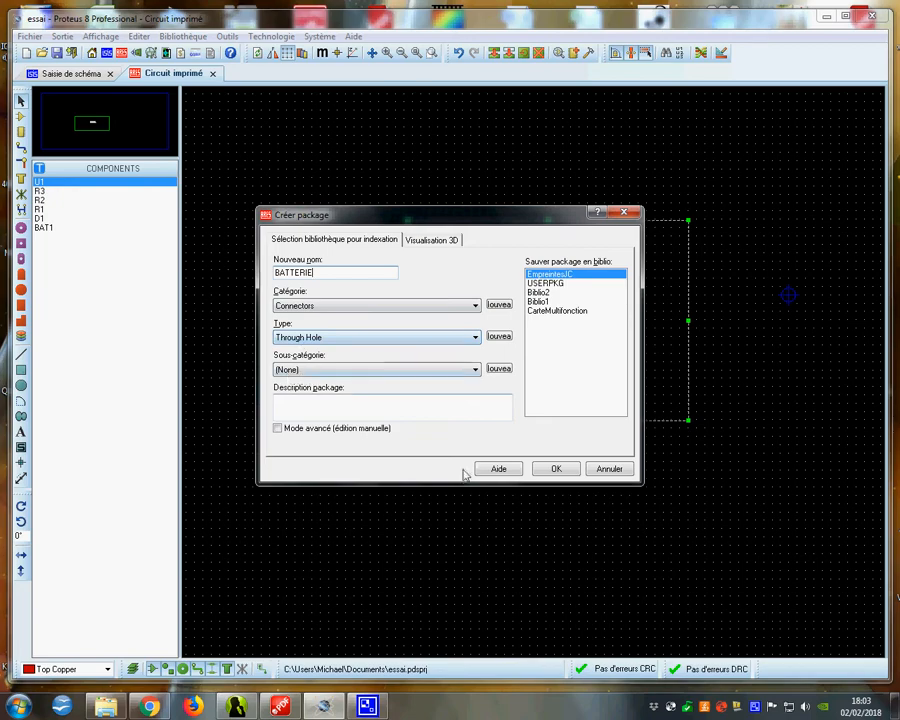
{"action": "left_click", "coordinate": [557, 469]}
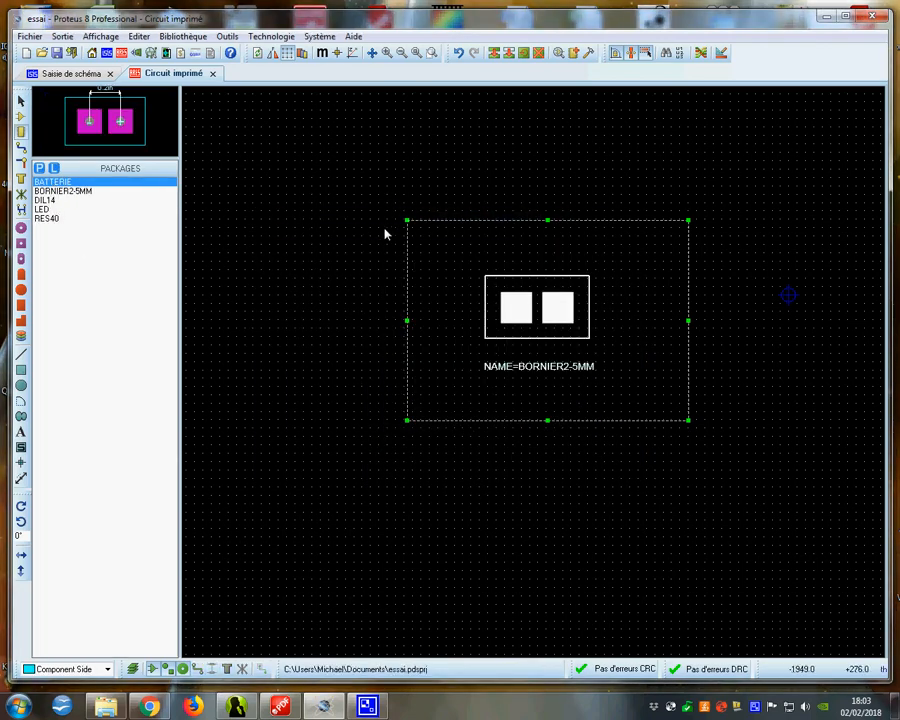
Delete the decomposed BORNIER2-5MM footprint and place the BATTERIE package on the empty board
{"action": "key", "text": "Delete"}
{"action": "left_click", "coordinate": [374, 279]}
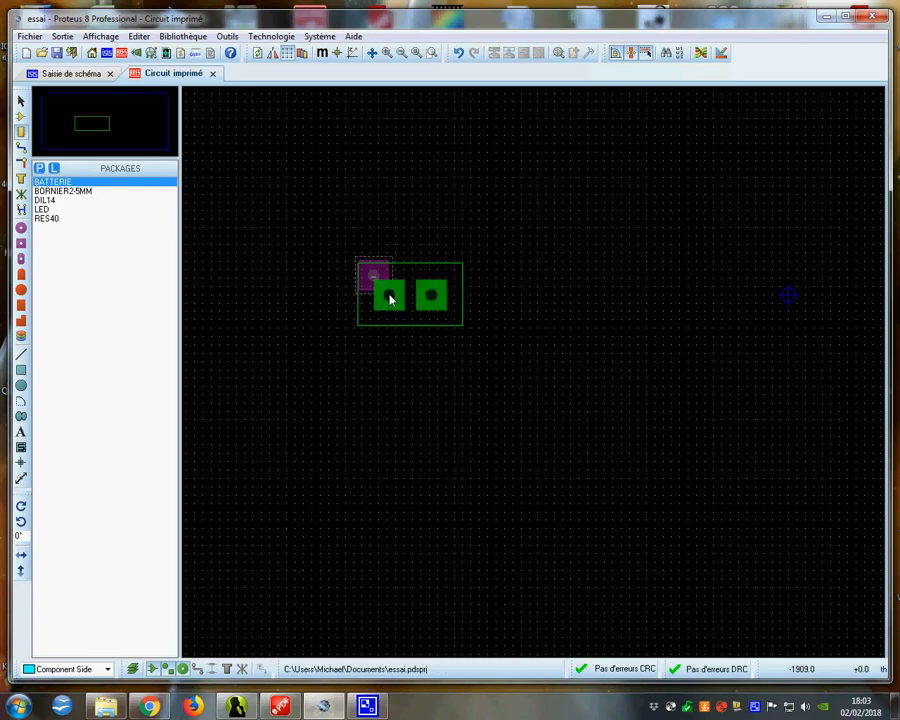
{"action": "left_click", "coordinate": [390, 297]}
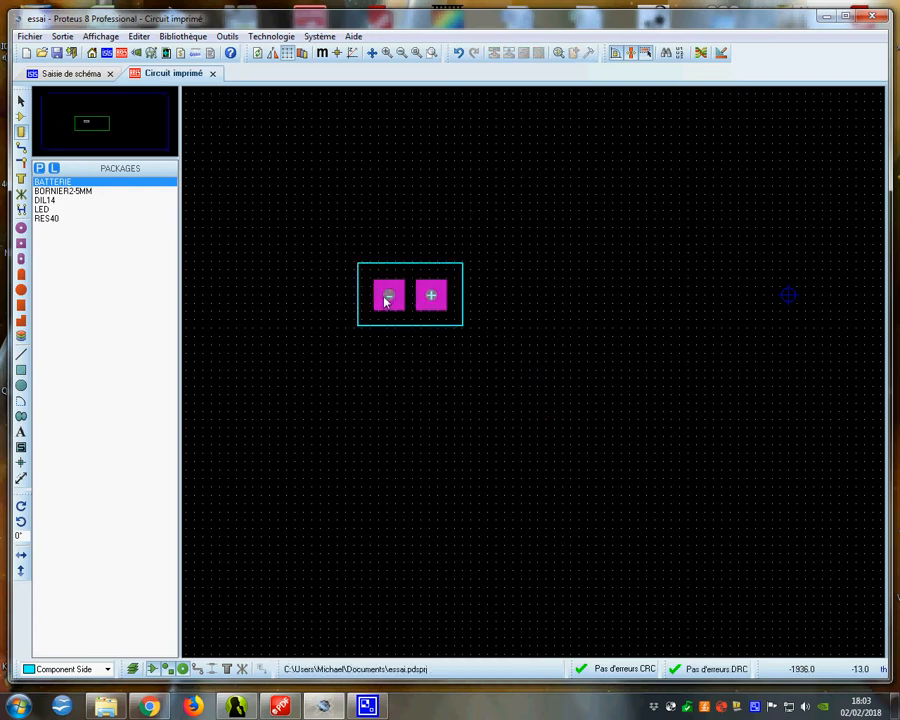
Check the package name in the properties of the placed BATTERIE part
{"action": "right_click", "coordinate": [390, 296]}
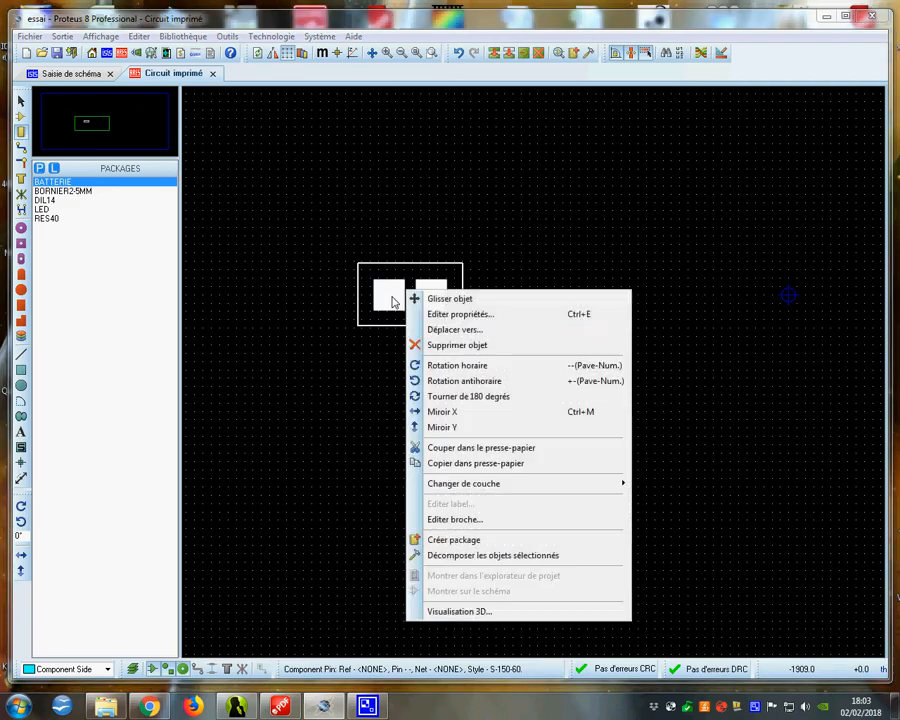
{"action": "left_click", "coordinate": [468, 315]}
{"action": "double_click", "coordinate": [436, 341]}
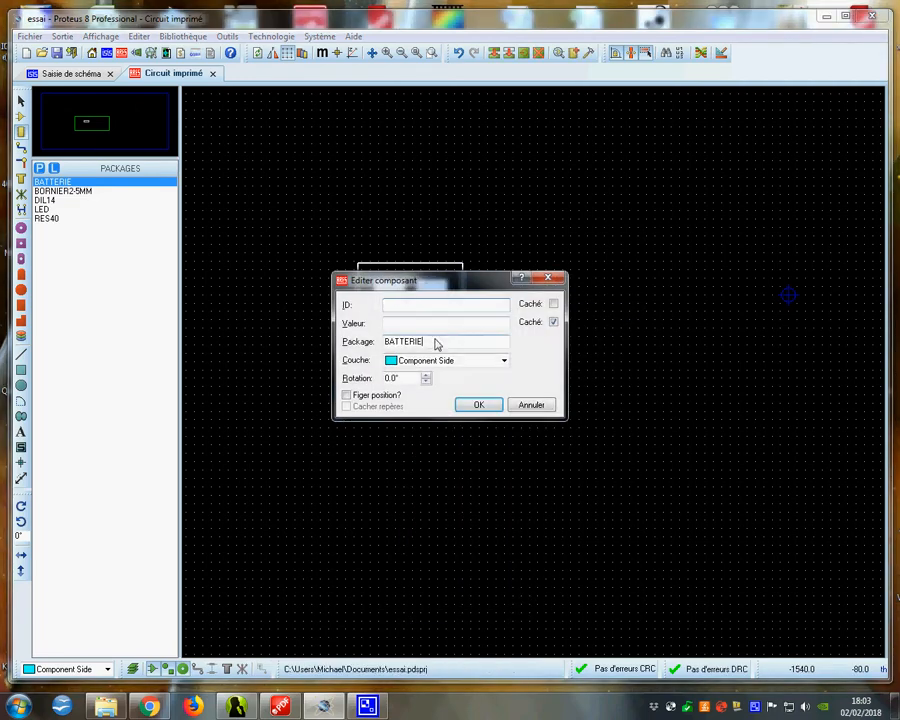
{"action": "left_click", "coordinate": [479, 405]}
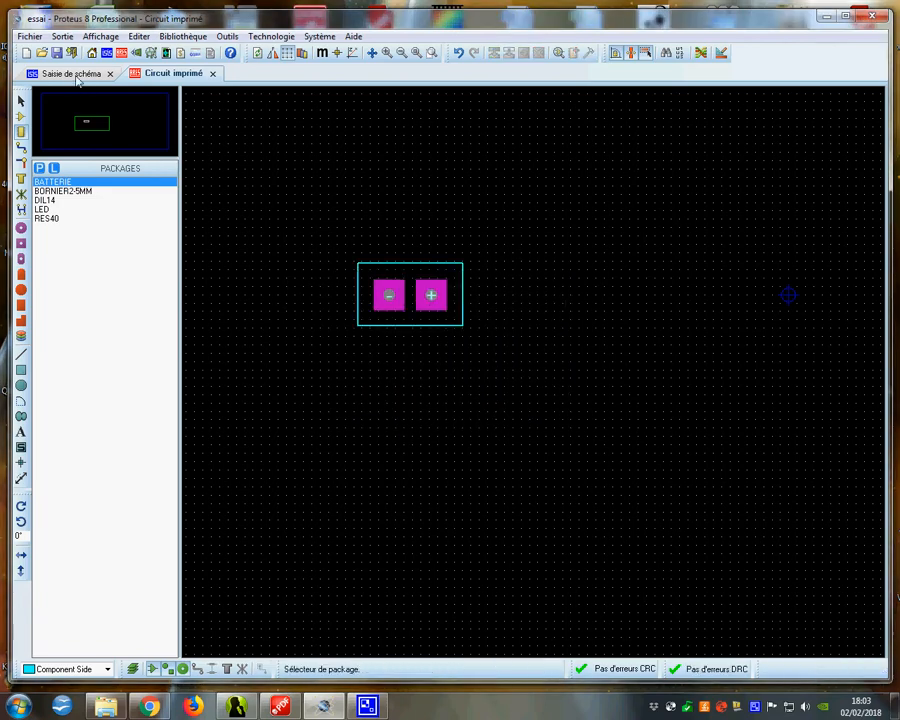
Delete the decomposed battery symbol and its property text above BAT1 in the schematic
{"action": "left_click", "coordinate": [72, 74]}
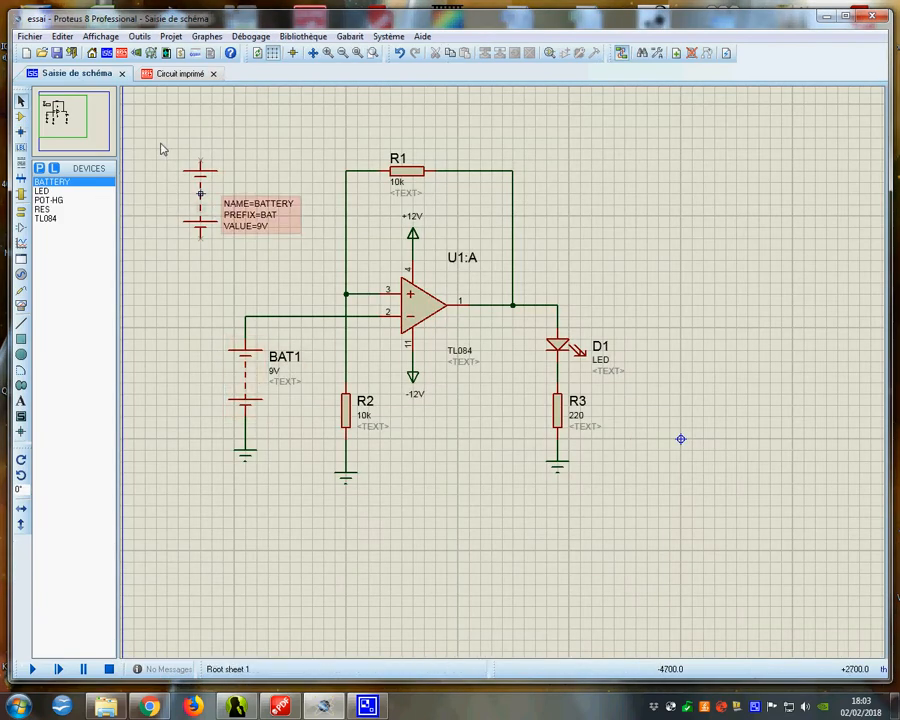
{"action": "left_click_drag", "start_coordinate": [157, 139], "coordinate": [384, 292]}
{"action": "key", "text": "Delete"}
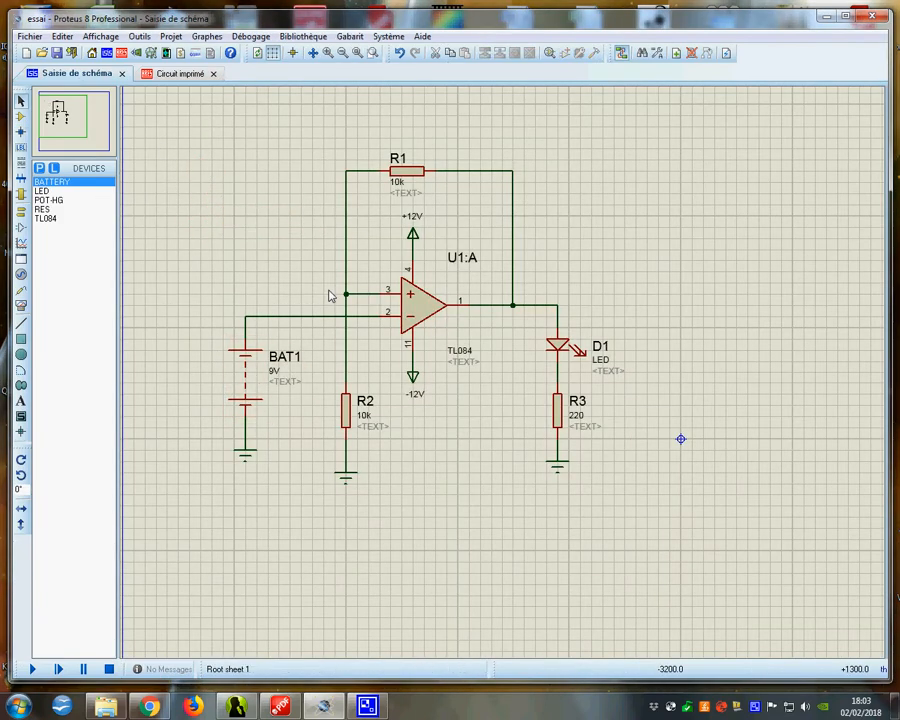
Add the property package=BATTERIE to battery BAT1 in the schematic
{"action": "right_click", "coordinate": [257, 396]}
{"action": "left_click", "coordinate": [322, 331]}
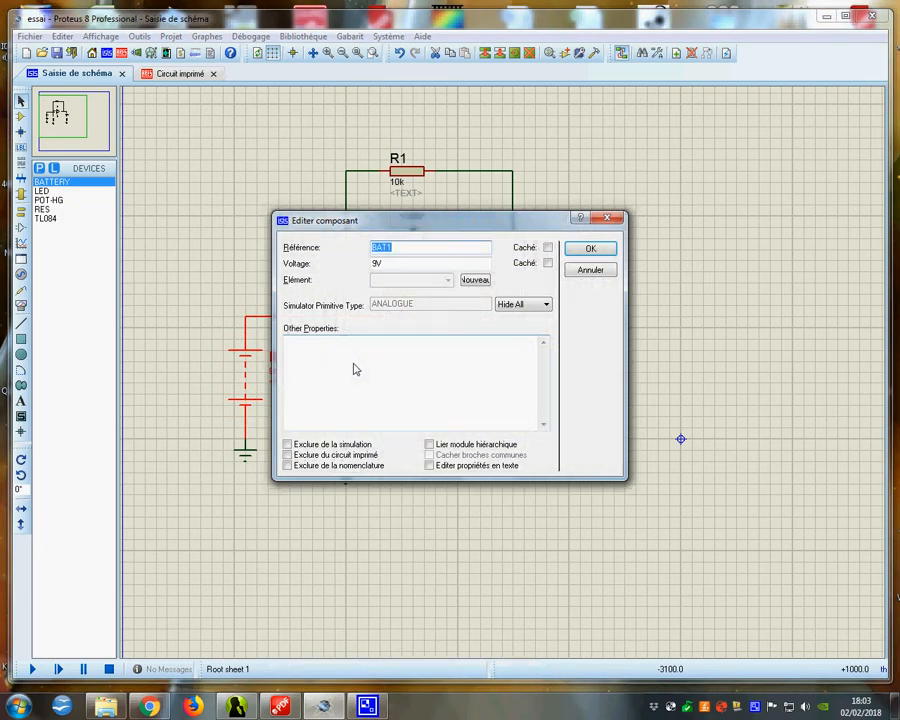
{"action": "type", "text": "package=BATTERIE"}
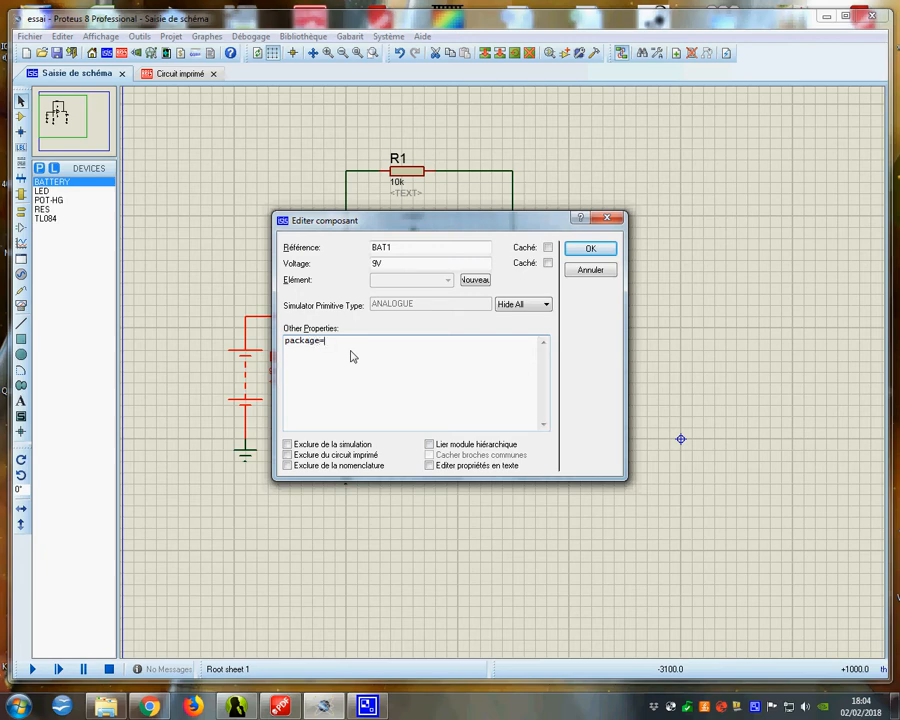
{"action": "left_click", "coordinate": [586, 250]}
Preview the footprints of BAT1, D1, R1, R2, R3 and U1 in the PCB component list
{"action": "left_click", "coordinate": [181, 76]}
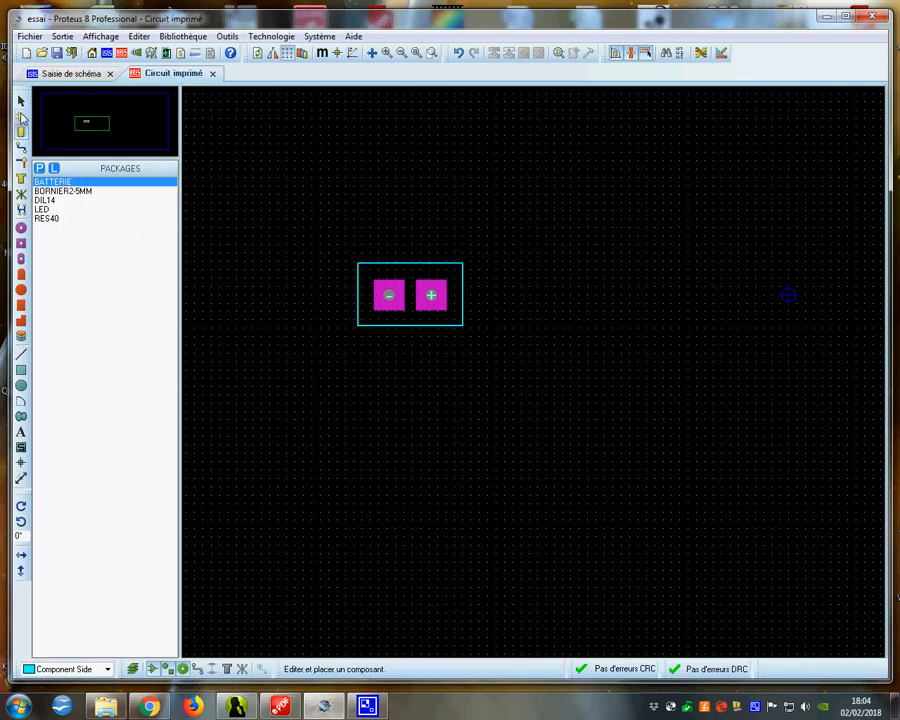
{"action": "left_click", "coordinate": [20, 116]}
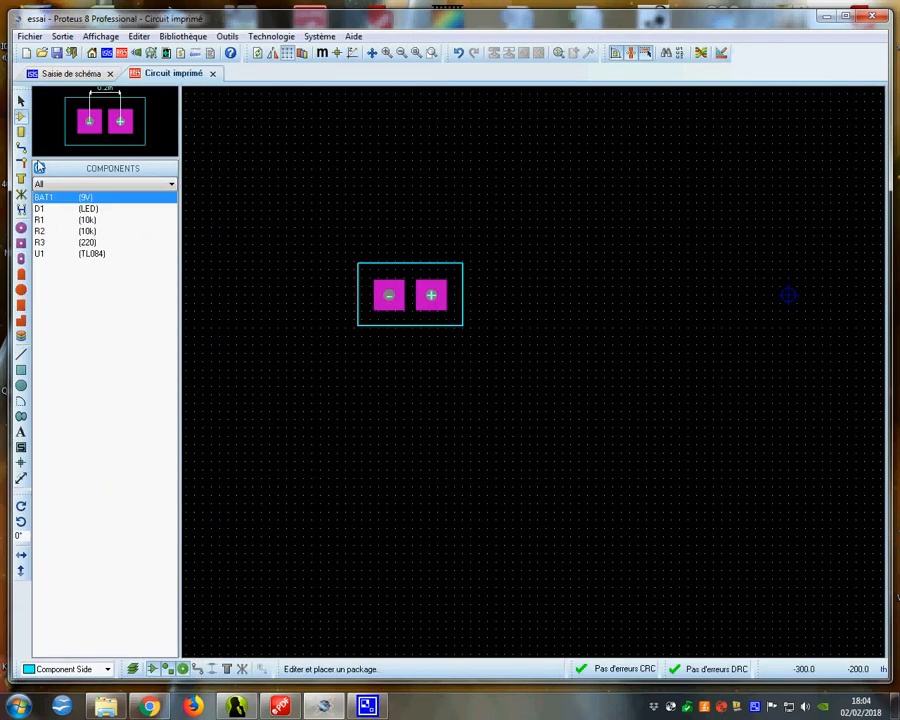
{"action": "left_click", "coordinate": [88, 209]}
{"action": "left_click", "coordinate": [88, 221]}
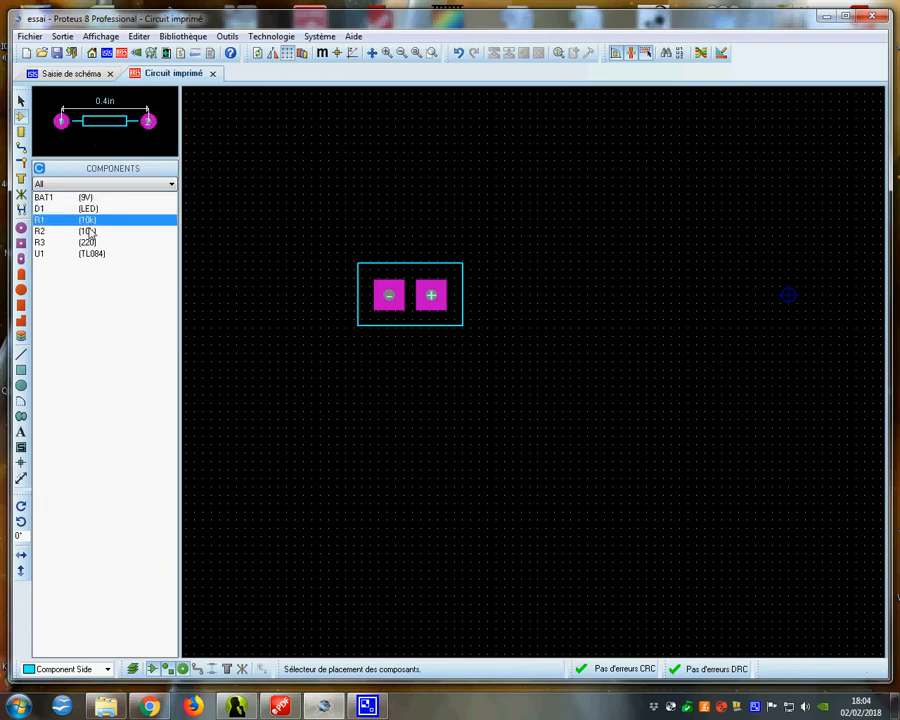
{"action": "left_click", "coordinate": [88, 231]}
{"action": "left_click", "coordinate": [95, 243]}
{"action": "left_click", "coordinate": [92, 254]}
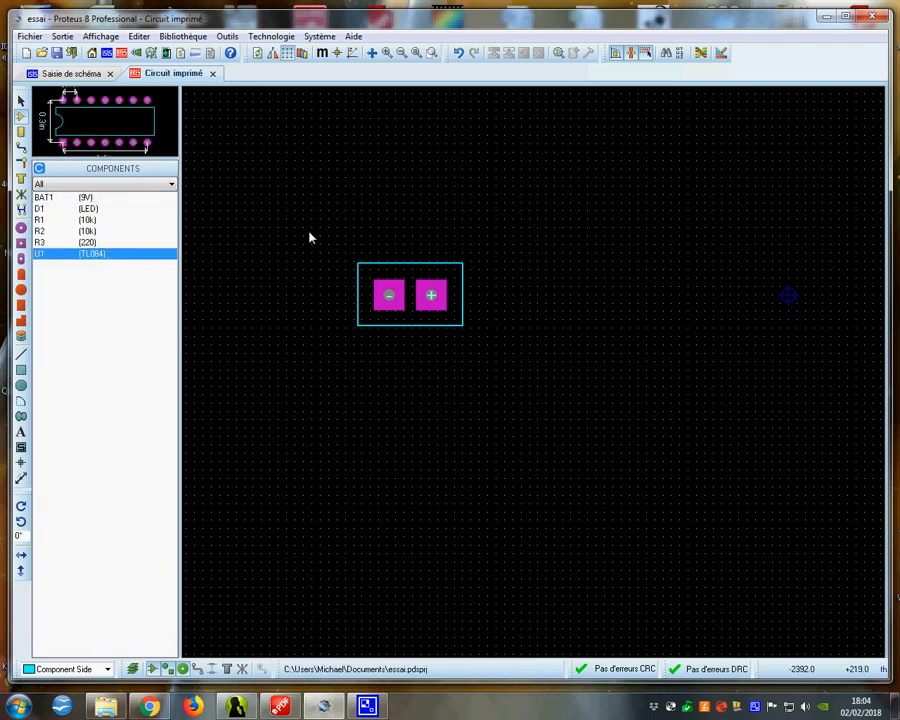
Delete the trial BATTERIE package from the board
{"action": "left_click_drag", "start_coordinate": [314, 231], "coordinate": [556, 416]}
{"action": "key", "text": "Delete"}
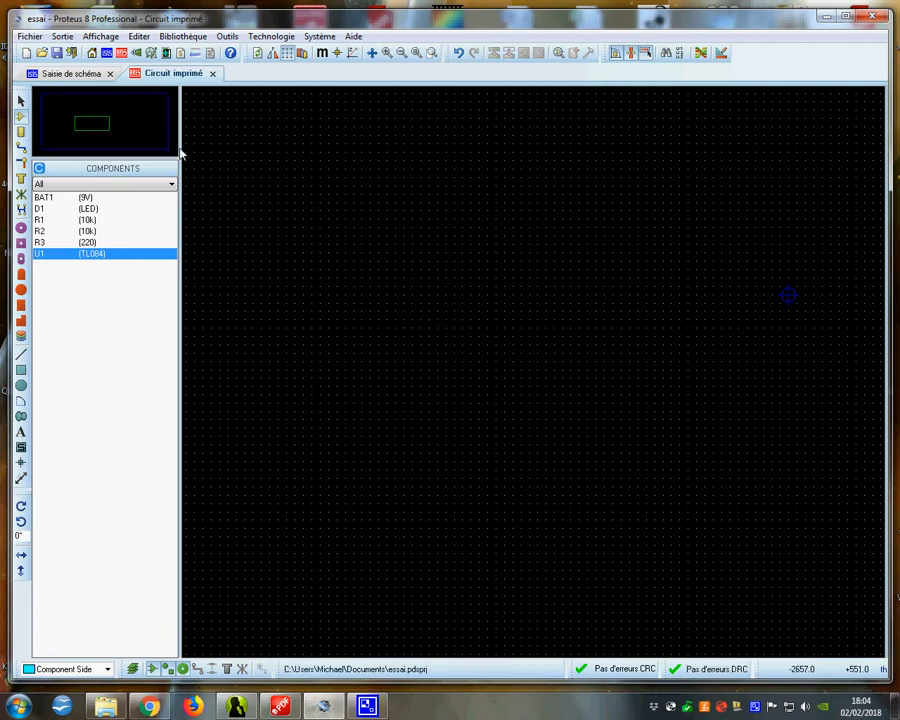
Change the PCB package of resistor R2 to 1206 in the schematic
{"action": "left_click", "coordinate": [75, 74]}
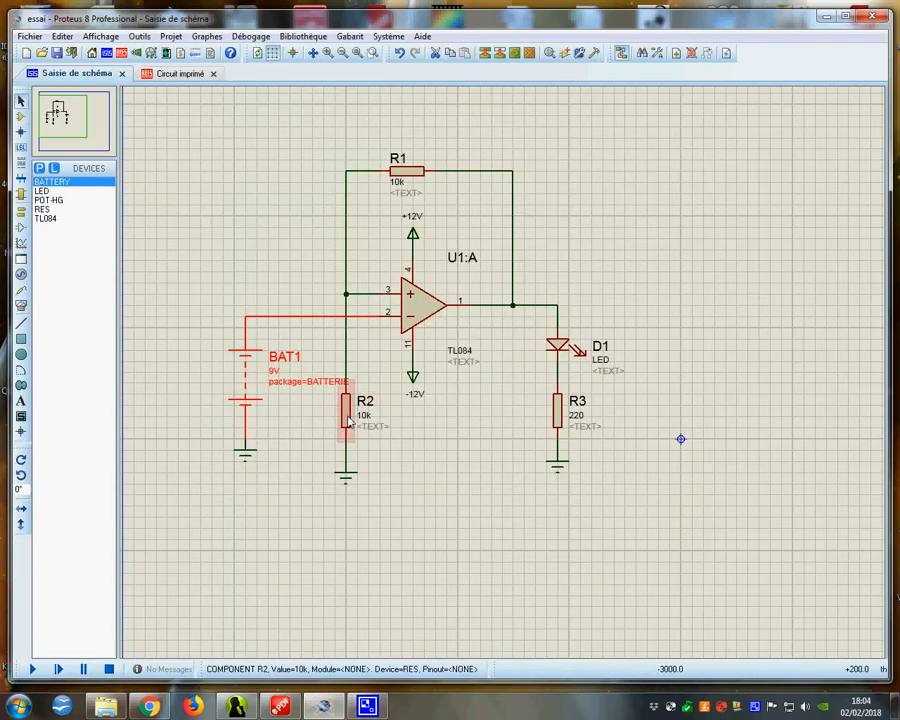
{"action": "right_click", "coordinate": [358, 405]}
{"action": "left_click", "coordinate": [429, 50]}
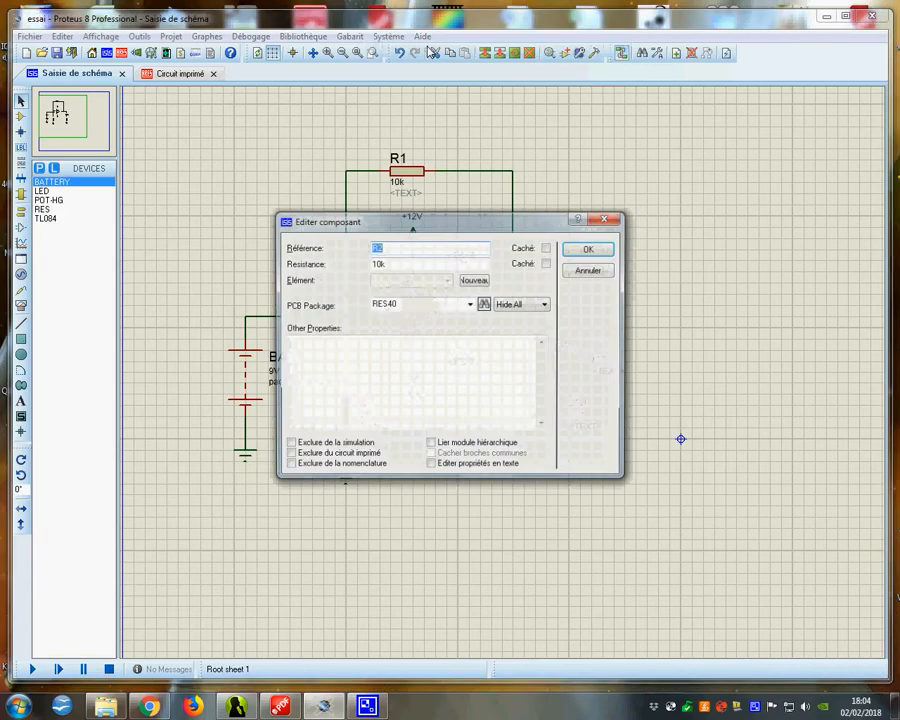
{"action": "double_click", "coordinate": [411, 306]}
{"action": "type", "text": "1206"}
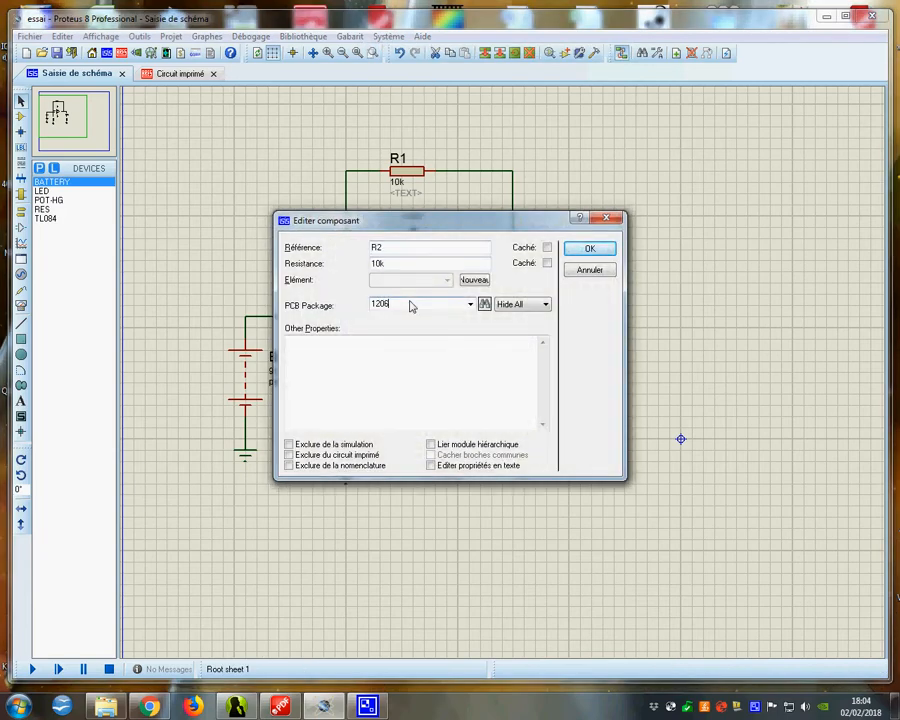
{"action": "key", "text": "Return"}
{"action": "left_click", "coordinate": [283, 301]}
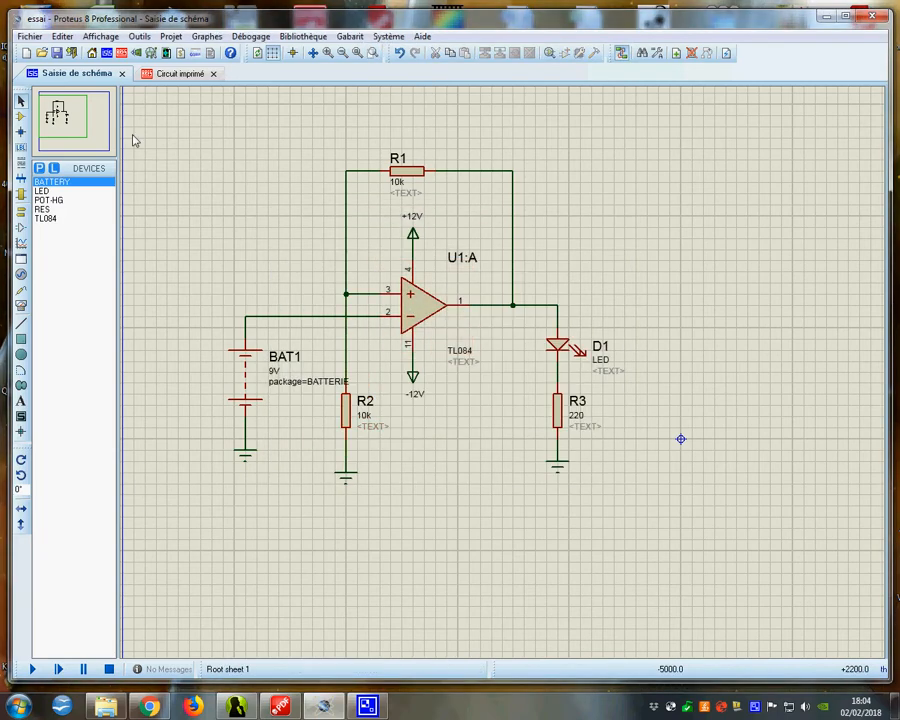
Examine the footprint previews of R3, R2, R1, D1 and BAT1 in the PCB layout
{"action": "left_click", "coordinate": [176, 72]}
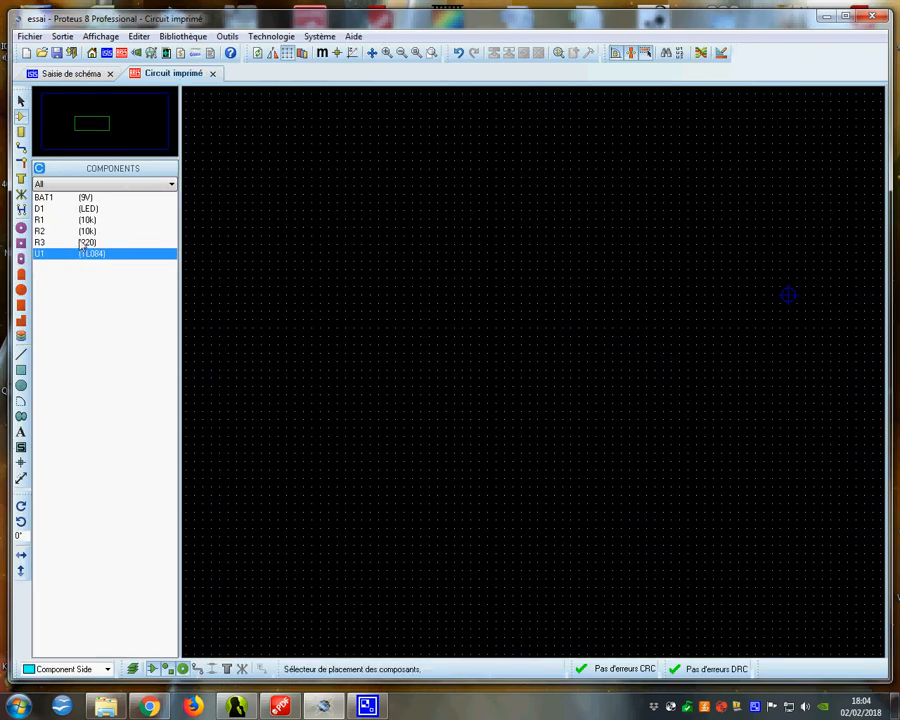
{"action": "left_click", "coordinate": [82, 243]}
{"action": "left_click", "coordinate": [84, 231]}
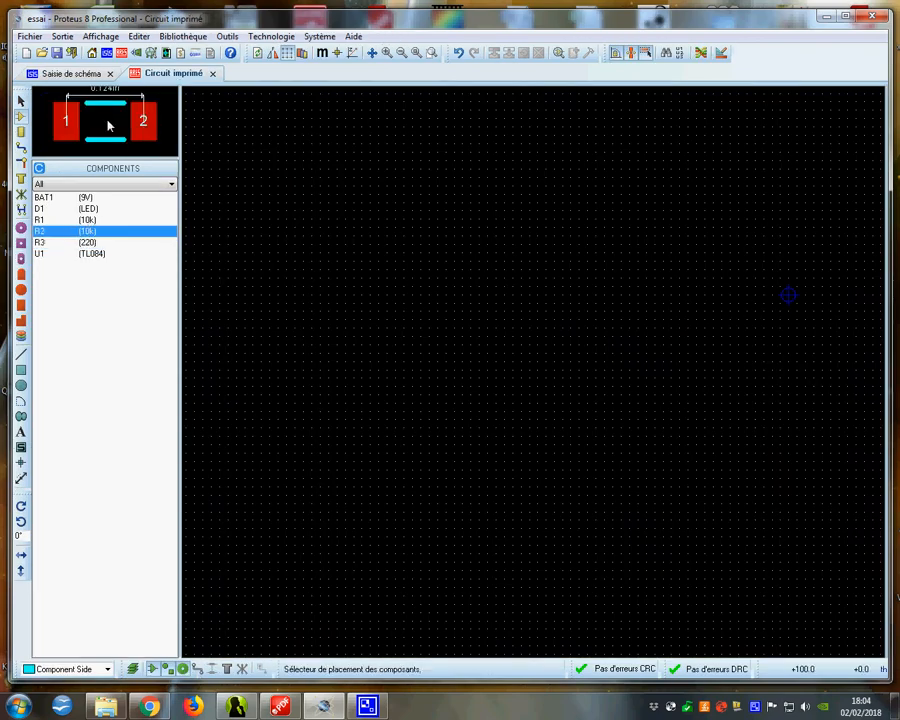
{"action": "left_click", "coordinate": [124, 219]}
{"action": "left_click", "coordinate": [95, 209]}
{"action": "left_click", "coordinate": [92, 197]}
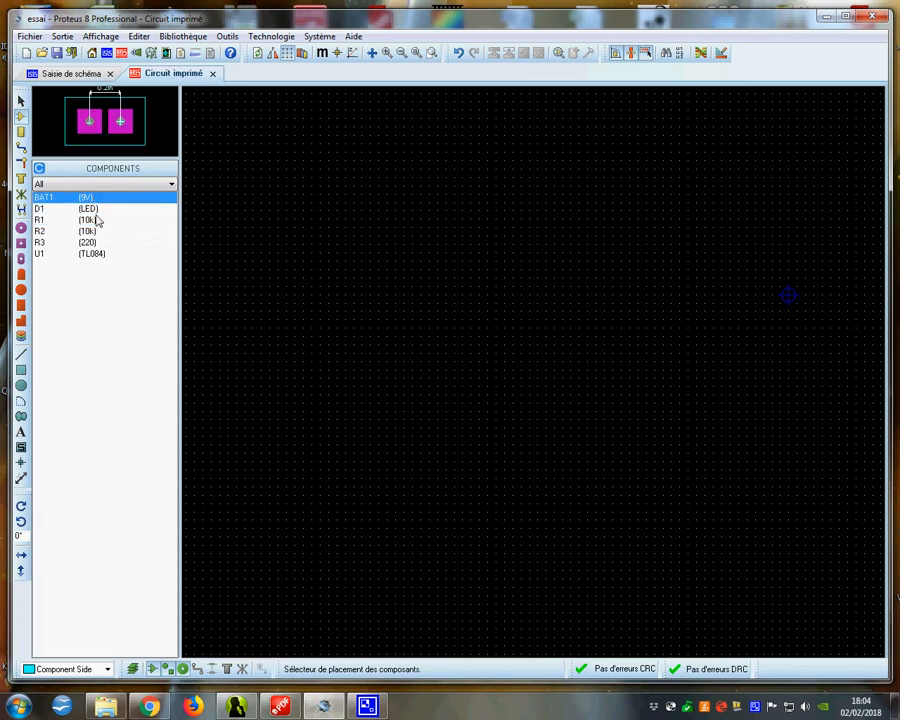
{"action": "left_click", "coordinate": [96, 208]}
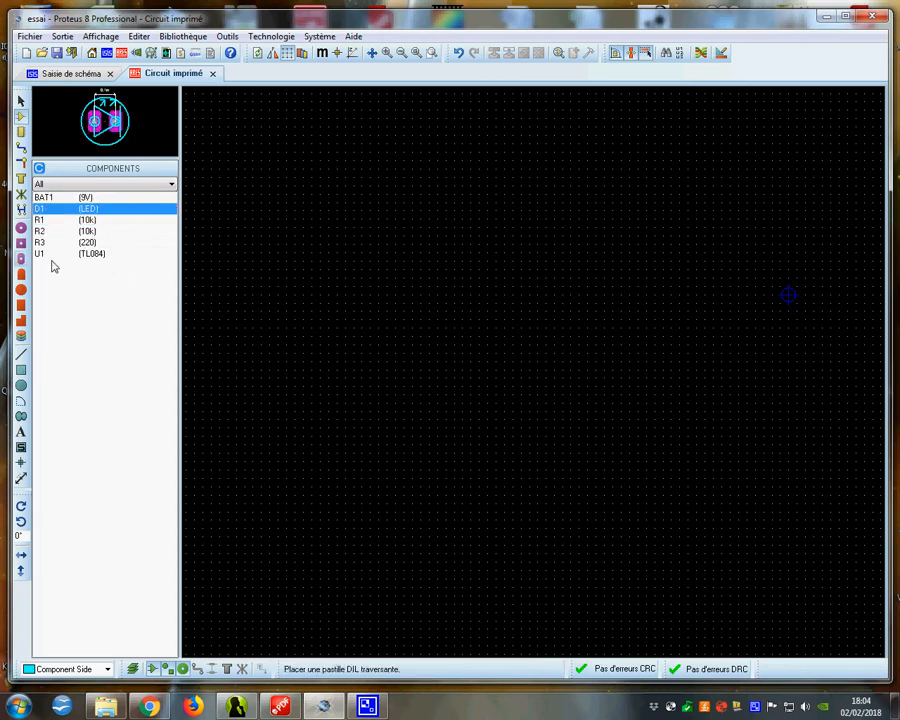
Draw a rectangular board outline about 38 mm by 24 mm on the Board Edge layer
{"action": "left_click", "coordinate": [21, 370]}
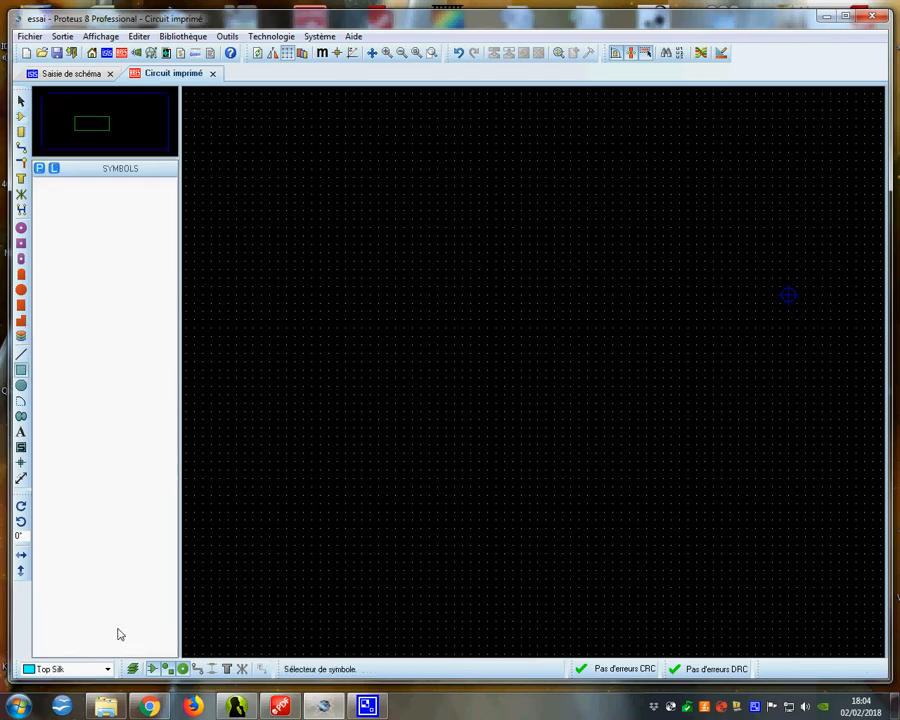
{"action": "left_click", "coordinate": [107, 669]}
{"action": "left_click", "coordinate": [56, 655]}
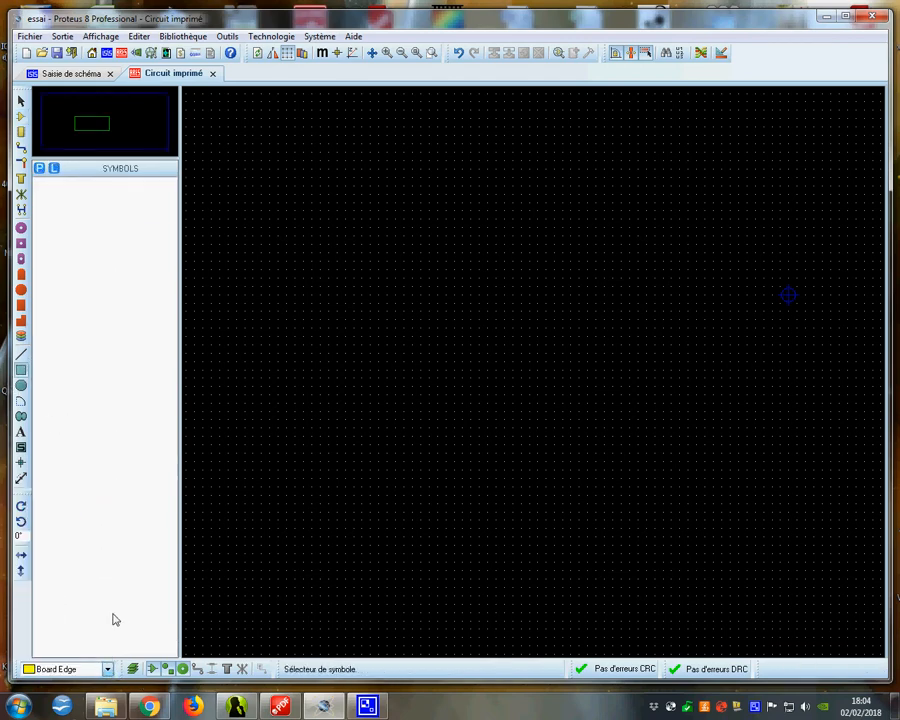
{"action": "left_click", "coordinate": [295, 254]}
{"action": "left_click", "coordinate": [604, 443]}
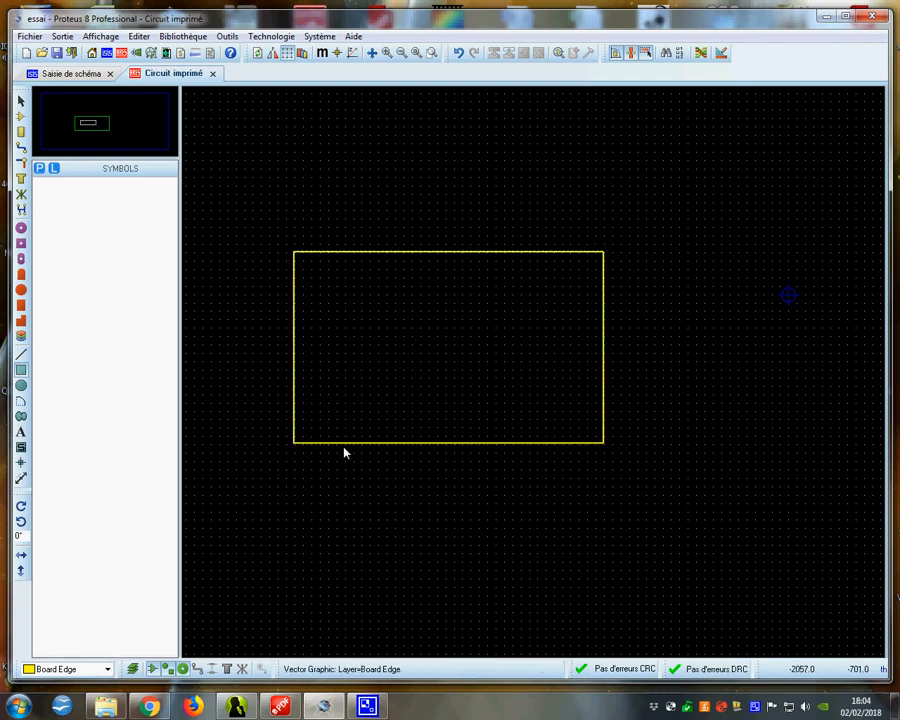
Set the coordinate origin at the lower-left corner of the board outline and switch the layout units to millimetres
{"action": "key", "text": "F6"}
{"action": "scroll", "coordinate": [535, 377], "scroll_direction": "up", "scroll_amount": 3}
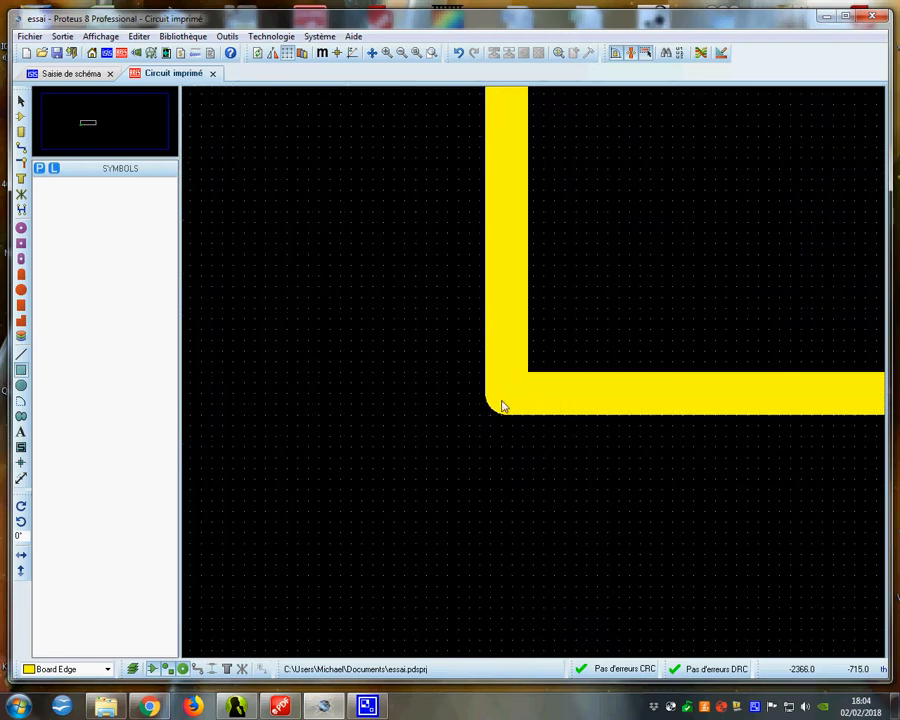
{"action": "key", "text": "o"}
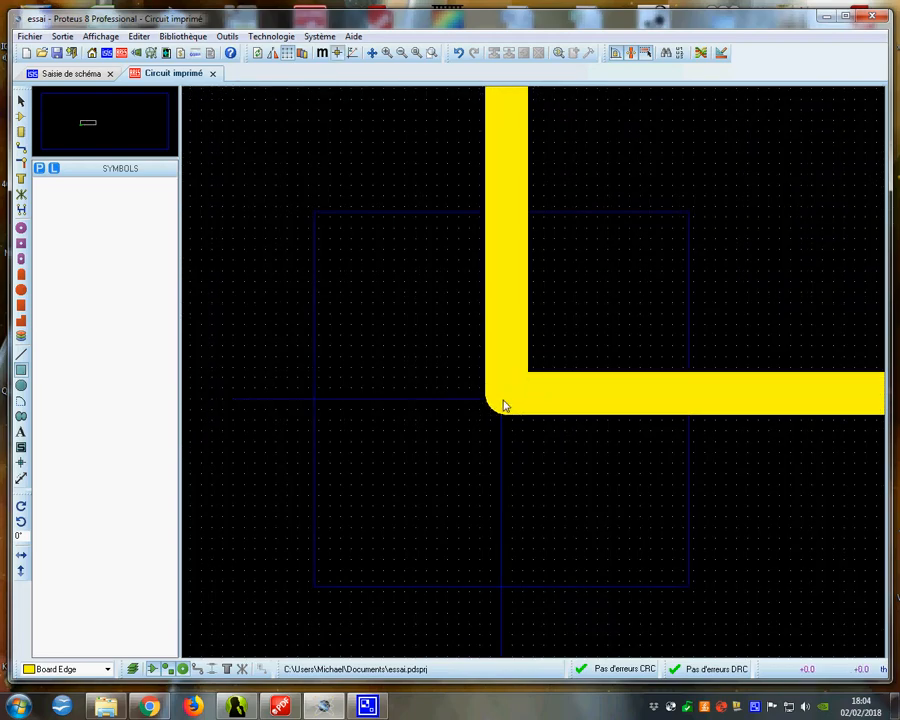
{"action": "key", "text": "o"}
{"action": "key", "text": "o"}
{"action": "key", "text": "m"}
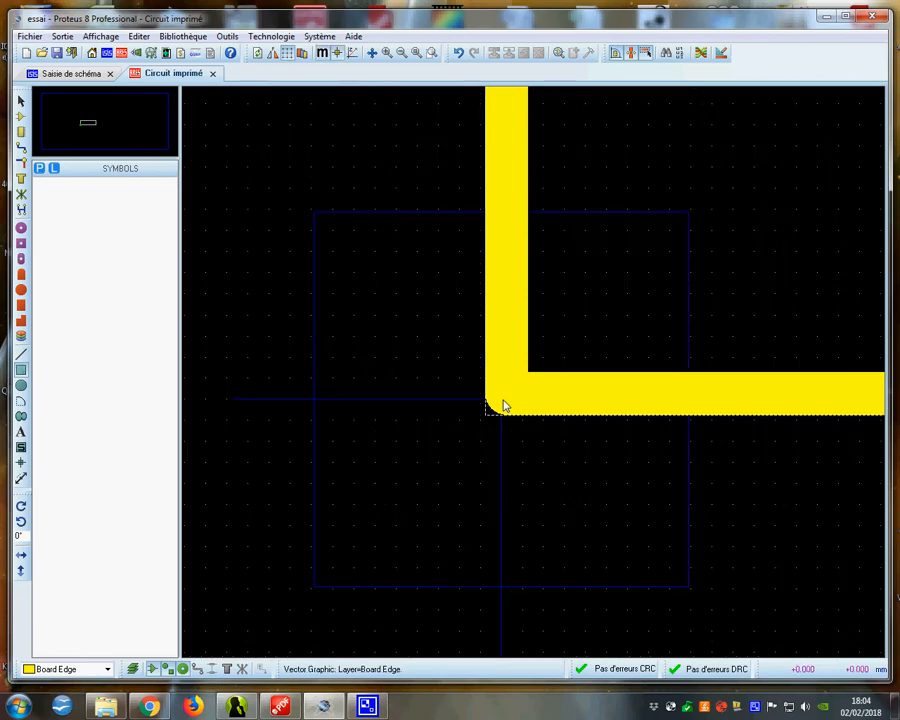
Read the coordinates of the board outline's upper-right corner to measure its width and height
{"action": "scroll", "coordinate": [587, 296], "scroll_direction": "down", "scroll_amount": 5}
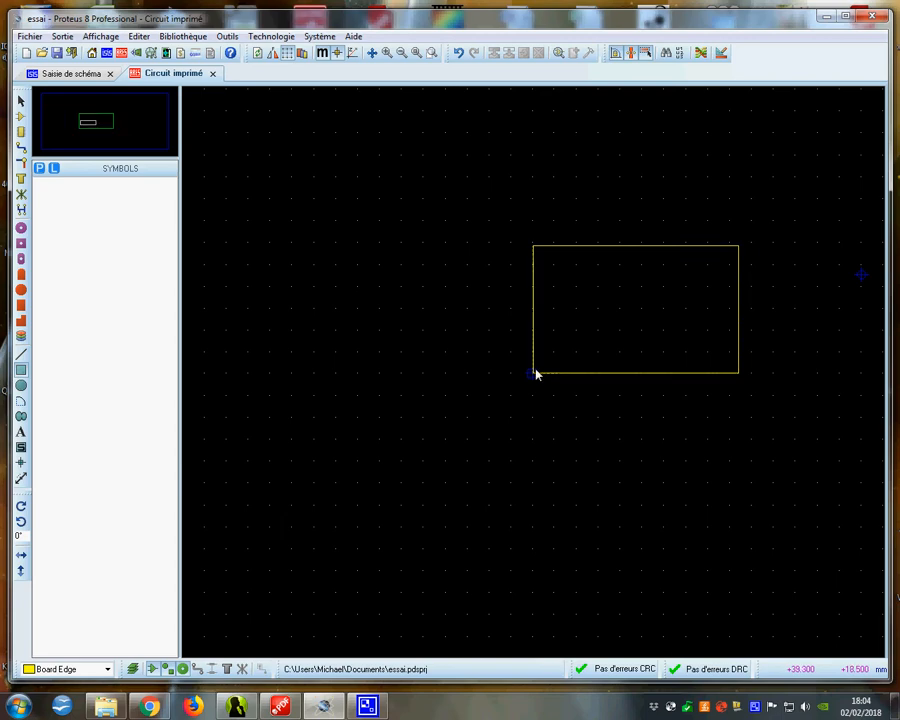
{"action": "scroll", "coordinate": [534, 360], "scroll_direction": "up", "scroll_amount": 4}
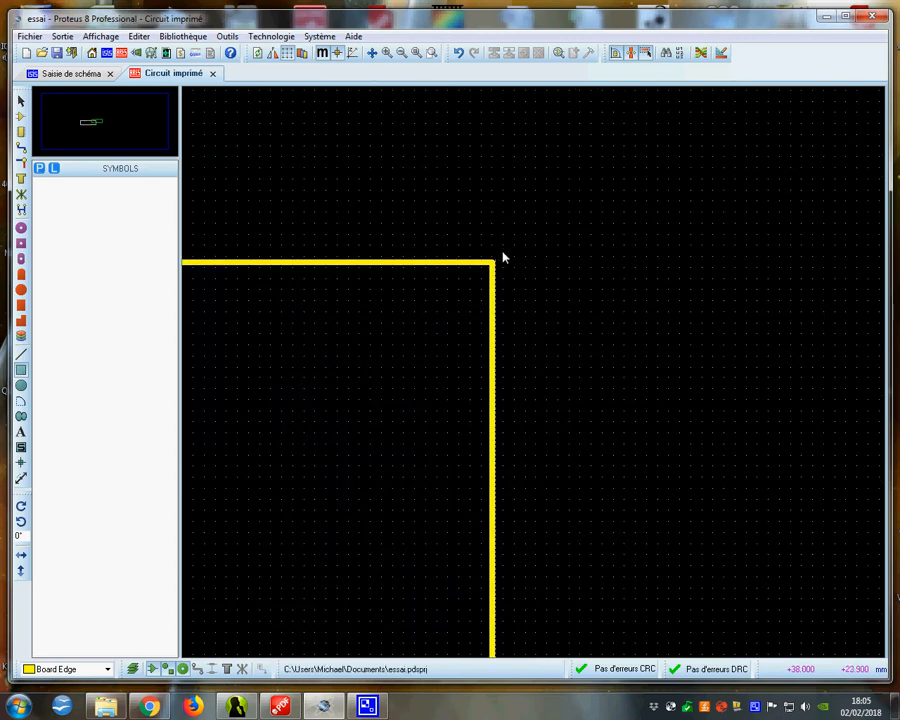
{"action": "scroll", "coordinate": [496, 266], "scroll_direction": "down", "scroll_amount": 3}
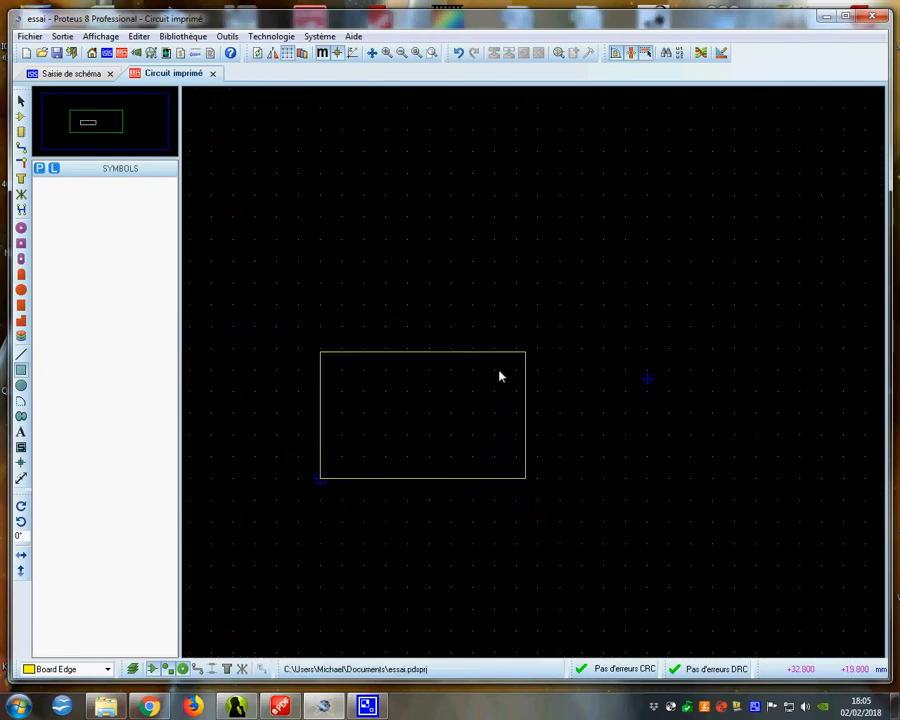
Move the board outline up and away from the origin, deepen it and make it narrower
{"action": "scroll", "coordinate": [500, 376], "scroll_direction": "up", "scroll_amount": 2}
{"action": "scroll", "coordinate": [520, 378], "scroll_direction": "down", "scroll_amount": 1}
{"action": "scroll", "coordinate": [532, 375], "scroll_direction": "up", "scroll_amount": 1}
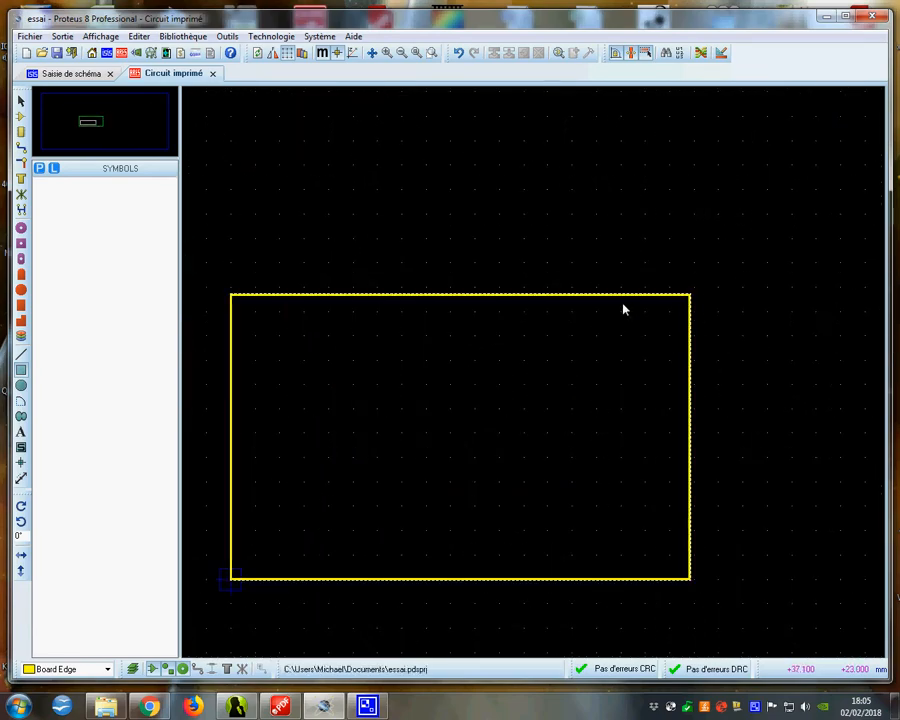
{"action": "left_click", "coordinate": [20, 100]}
{"action": "left_click", "coordinate": [688, 298]}
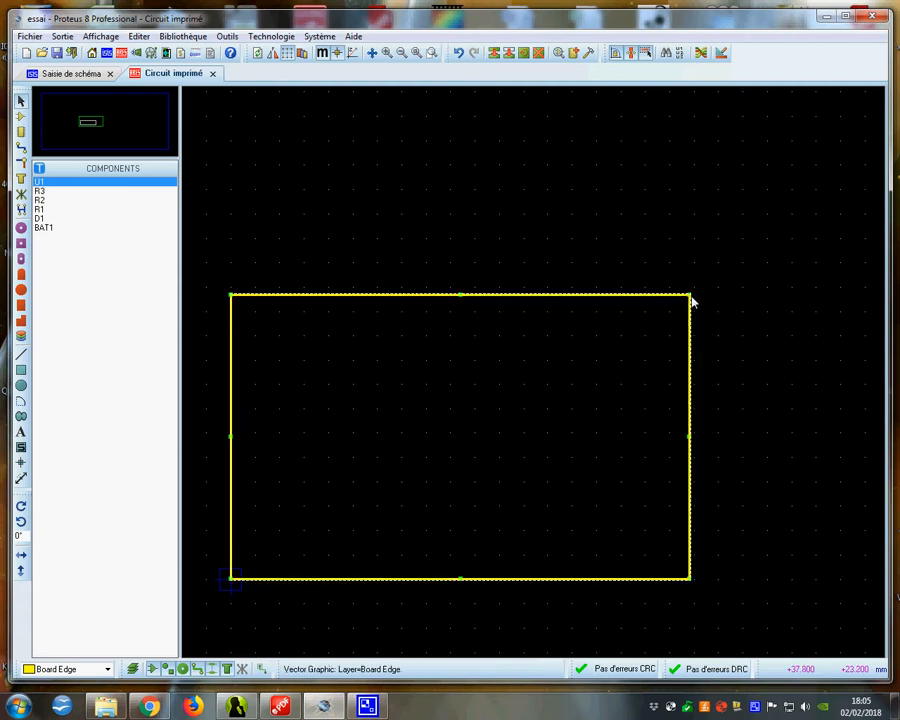
{"action": "left_click_drag", "start_coordinate": [692, 300], "coordinate": [847, 166]}
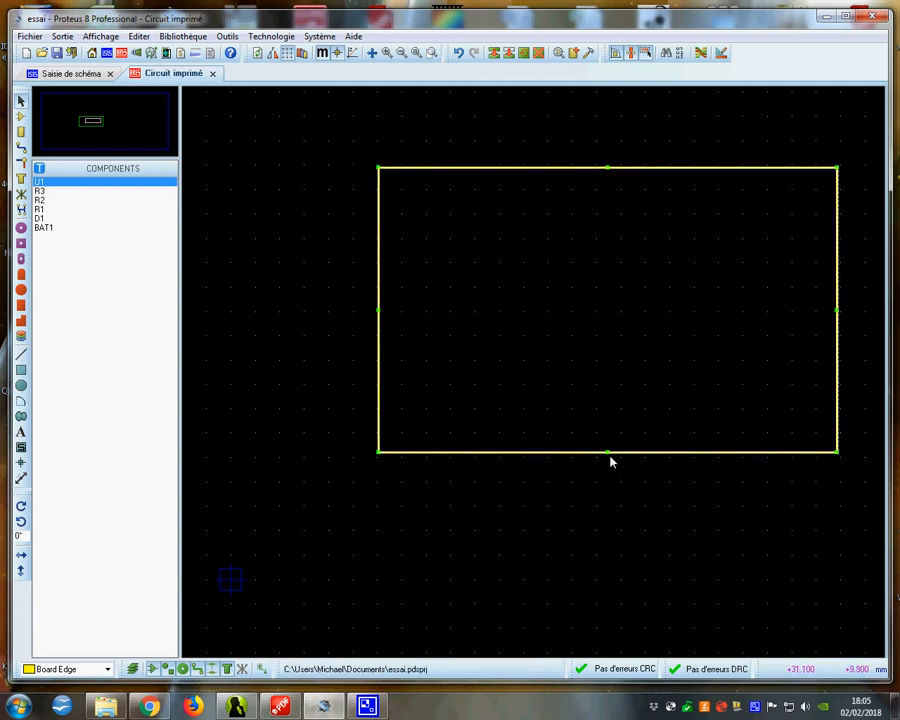
{"action": "left_click_drag", "start_coordinate": [608, 453], "coordinate": [634, 473]}
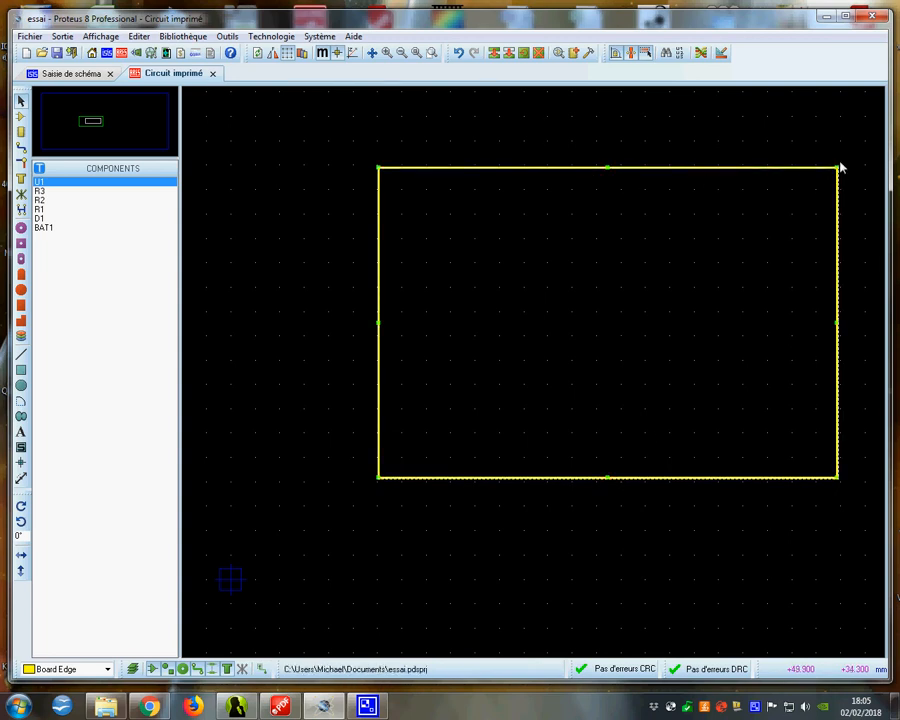
{"action": "left_click_drag", "start_coordinate": [838, 171], "coordinate": [676, 264]}
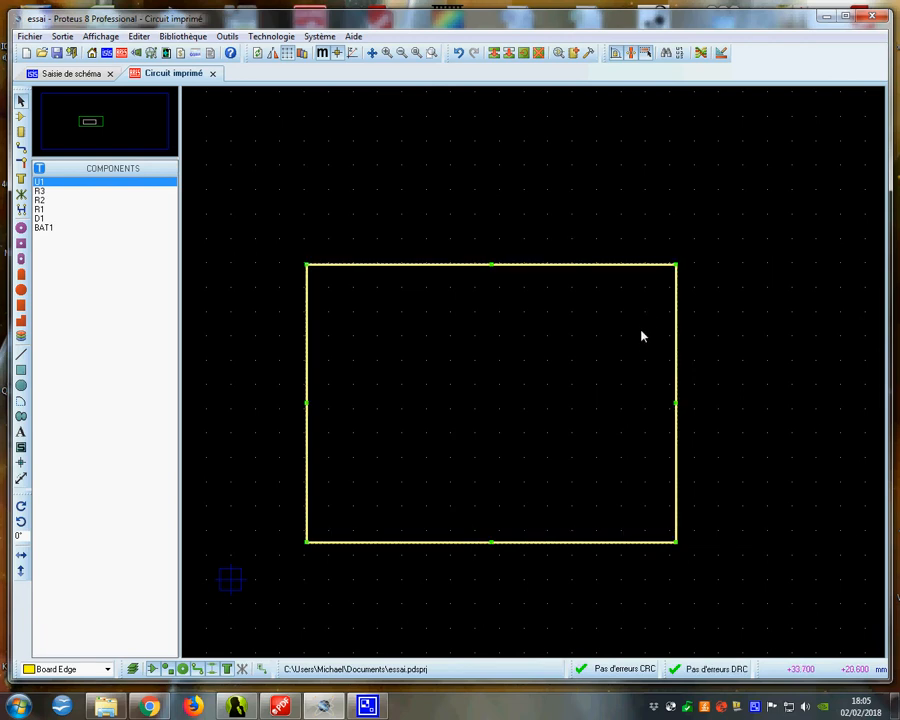
{"action": "left_click", "coordinate": [772, 395]}
Draw small Board Edge circles in the outline's upper-left and lower-left corners and a larger one near the board's centre
{"action": "left_click", "coordinate": [21, 385]}
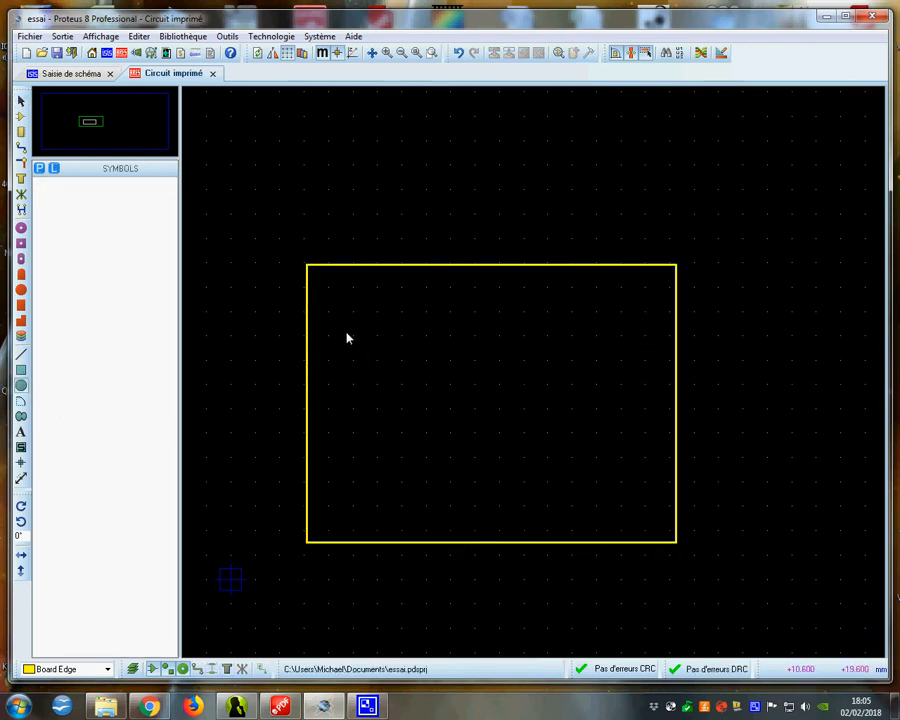
{"action": "left_click", "coordinate": [325, 282]}
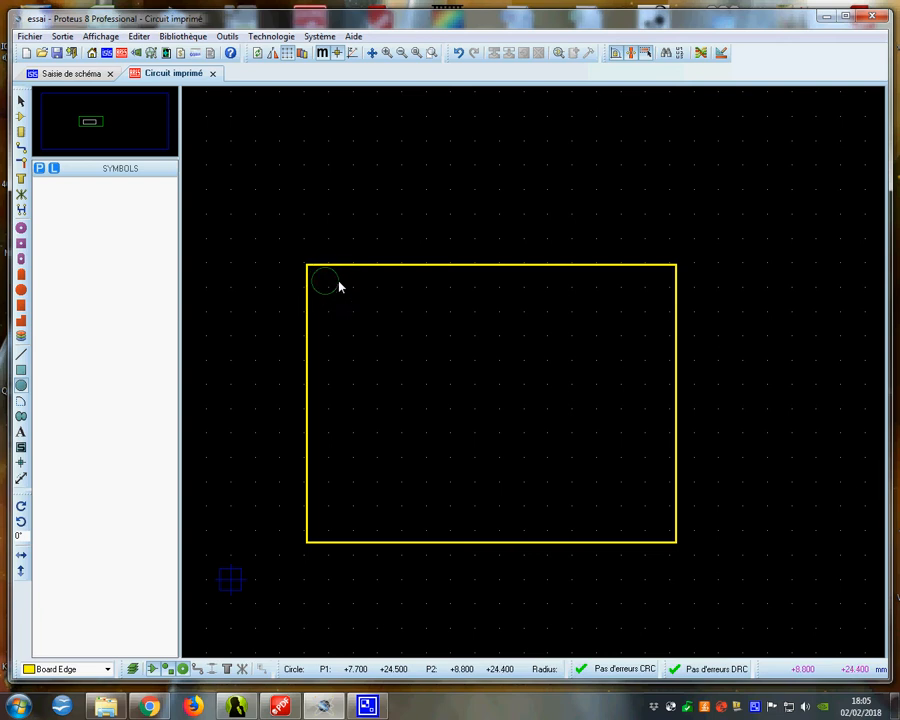
{"action": "left_click", "coordinate": [336, 295]}
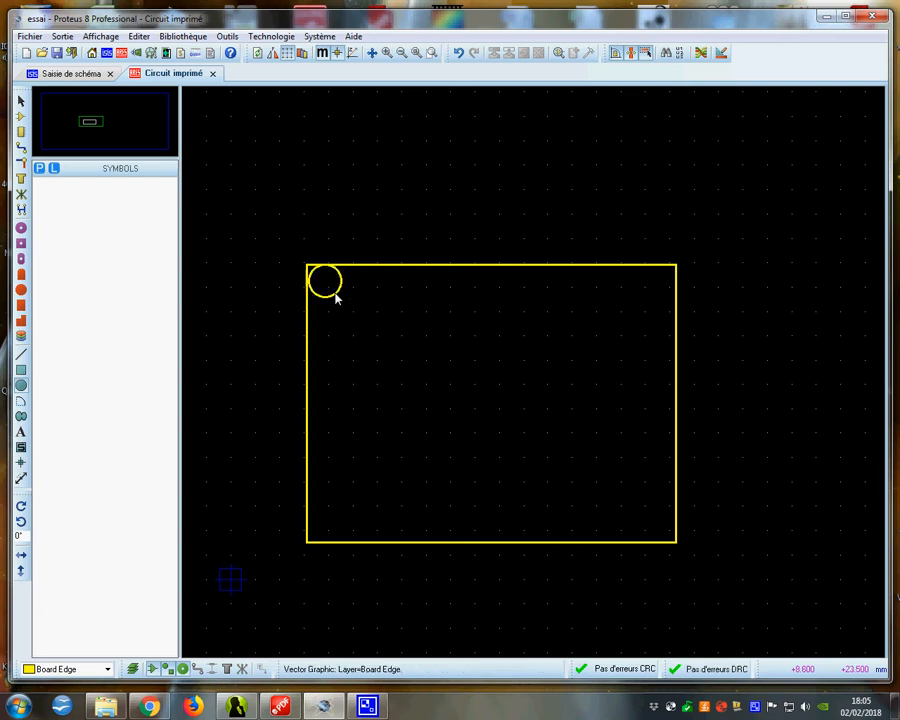
{"action": "left_click", "coordinate": [323, 531]}
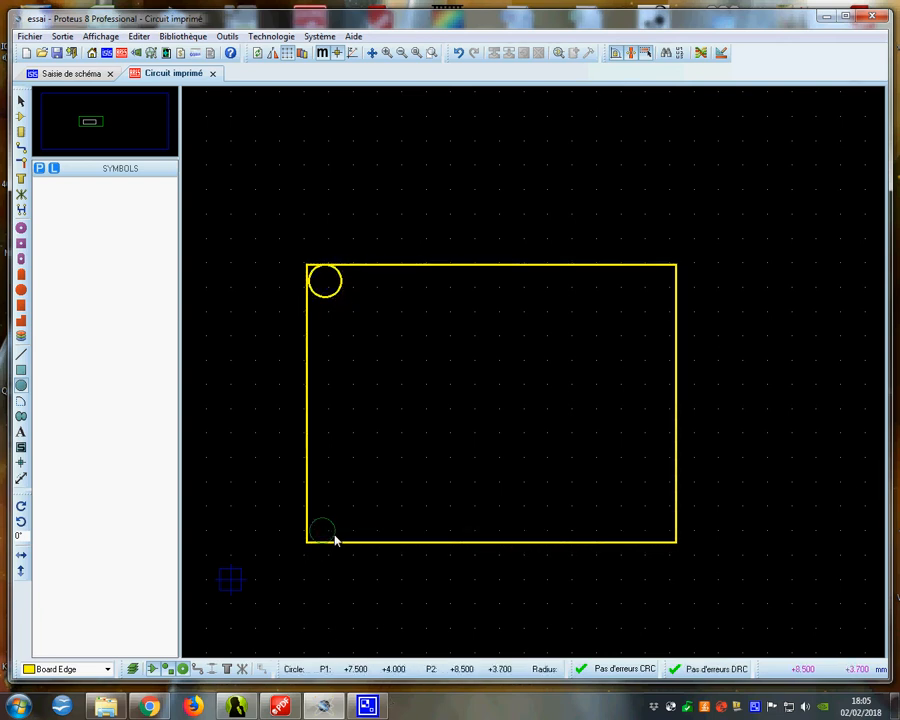
{"action": "left_click", "coordinate": [336, 544]}
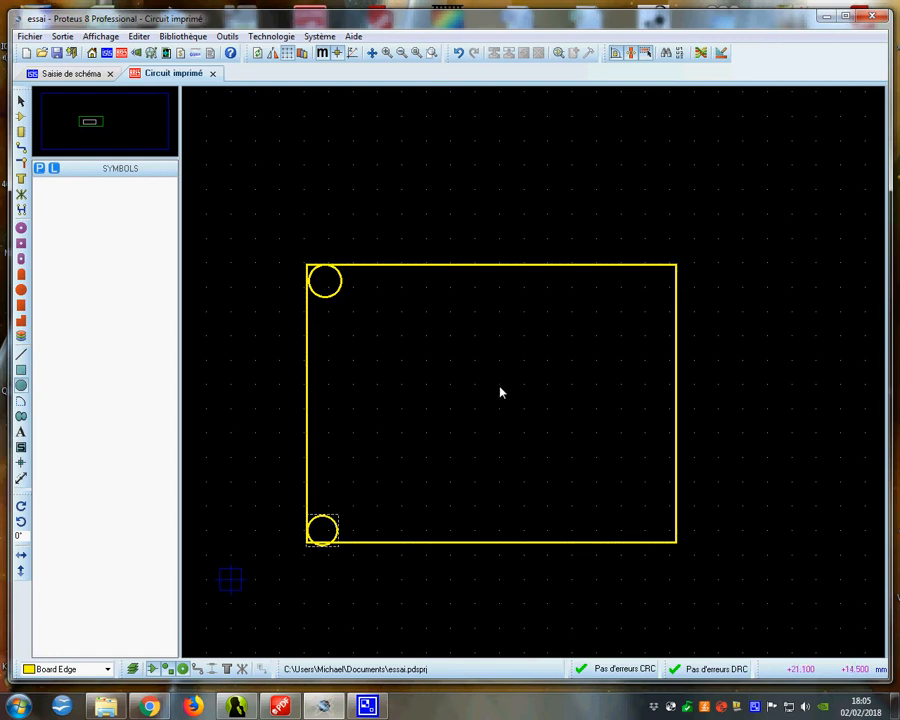
{"action": "left_click_drag", "start_coordinate": [482, 382], "coordinate": [488, 410]}
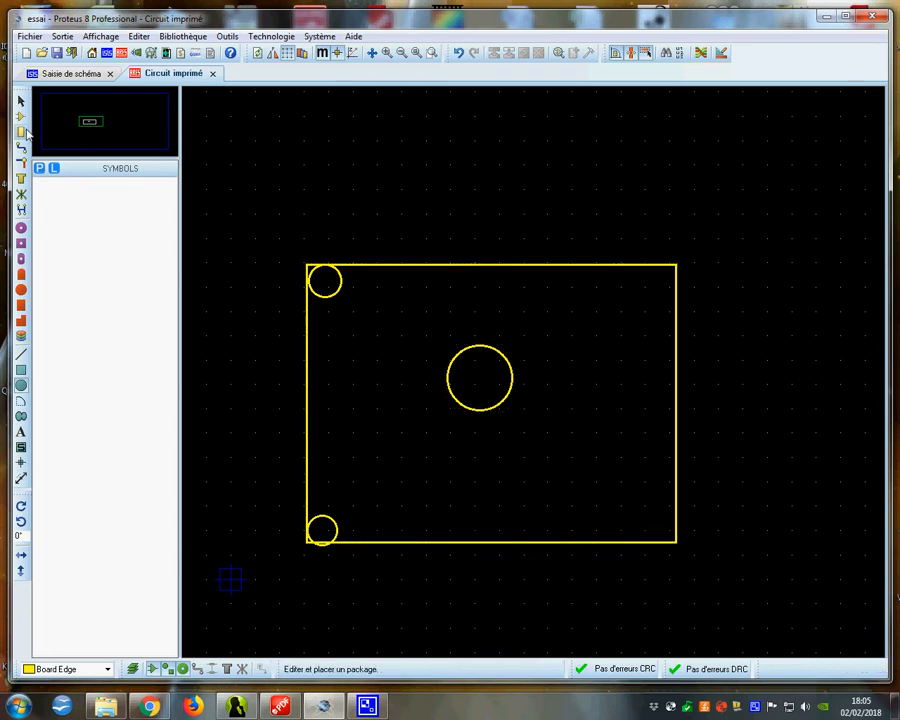
Place a DIL14 package in the lower half of the board and preview the 1206 package
{"action": "left_click", "coordinate": [22, 131]}
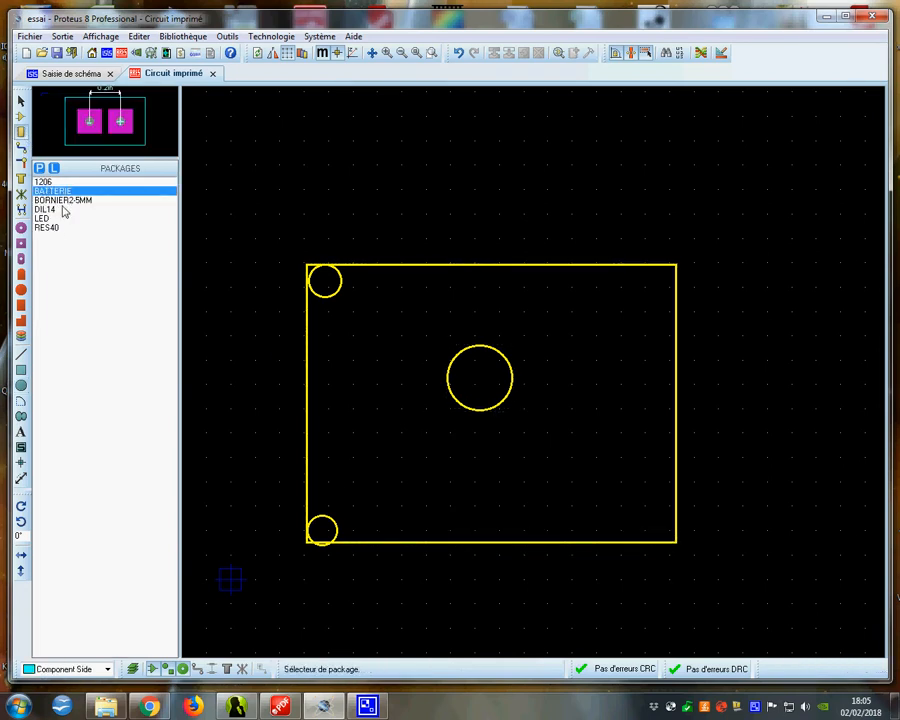
{"action": "left_click", "coordinate": [46, 209]}
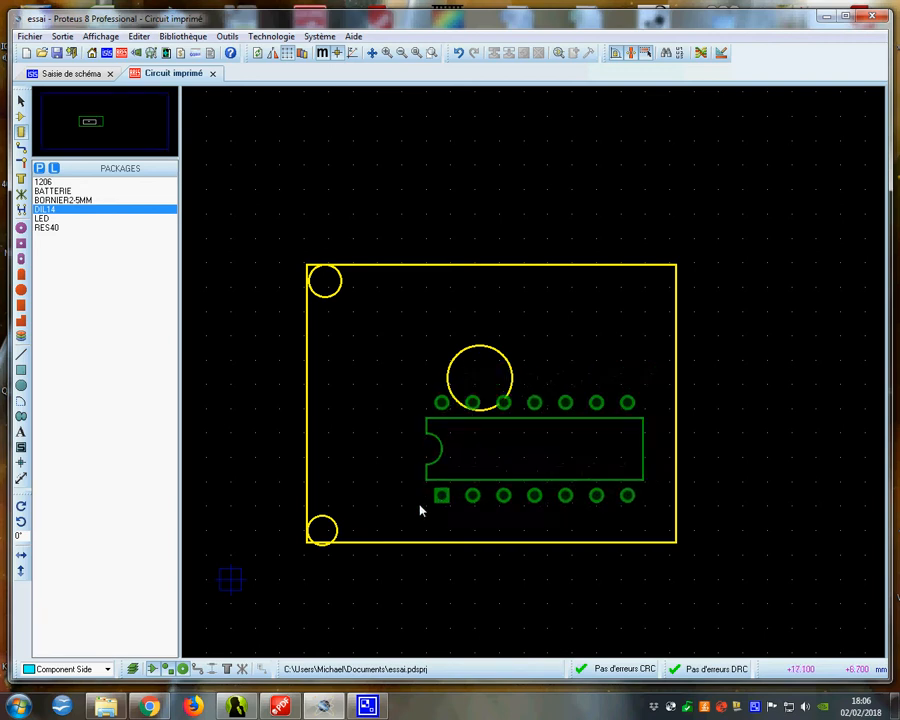
{"action": "left_click", "coordinate": [396, 522]}
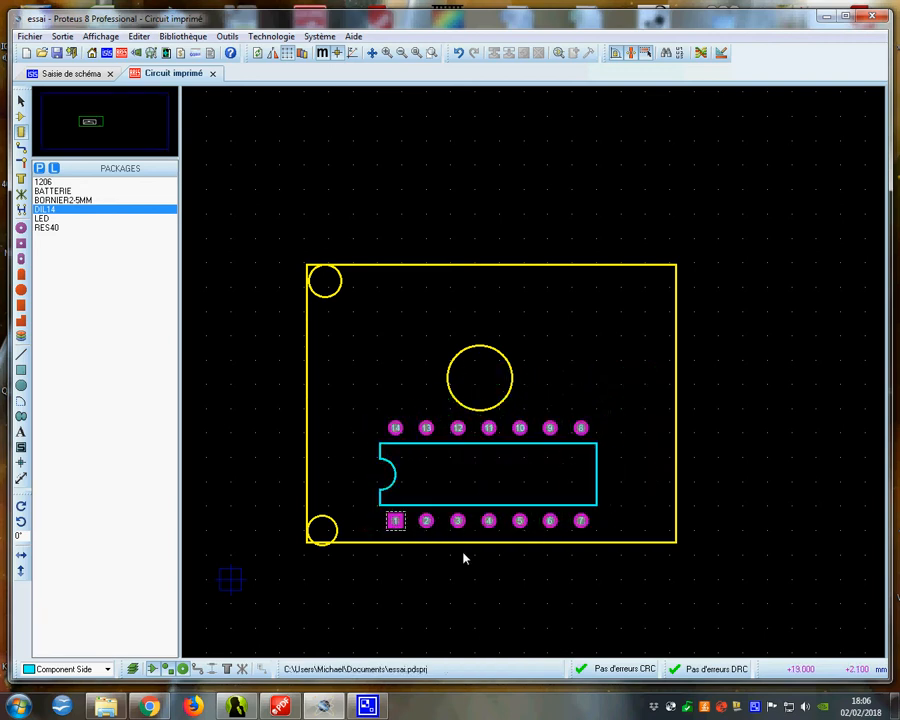
{"action": "left_click", "coordinate": [40, 182]}
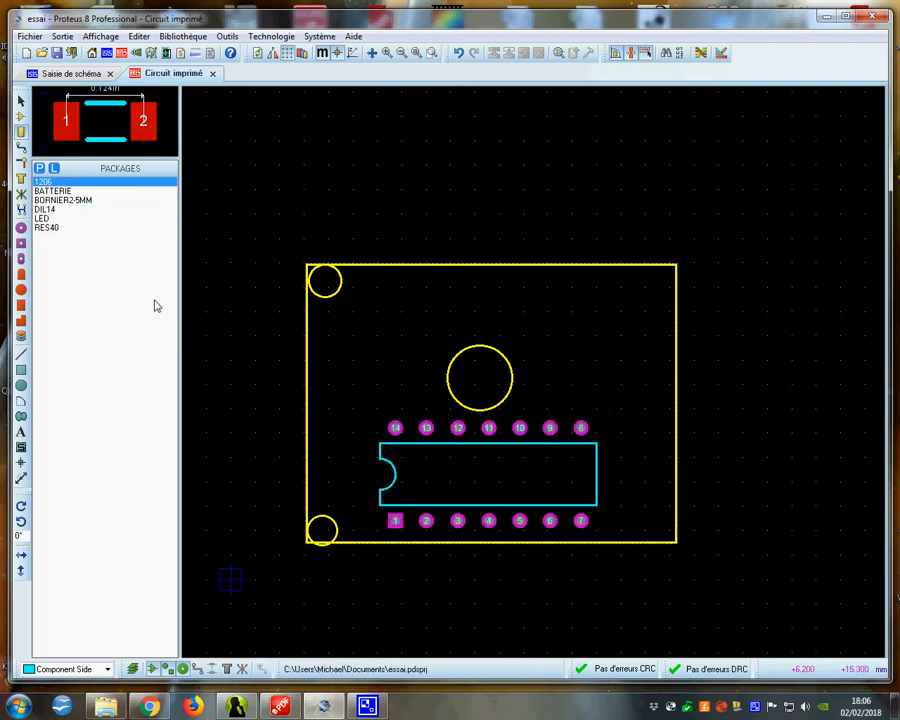
{"action": "left_click", "coordinate": [56, 191]}
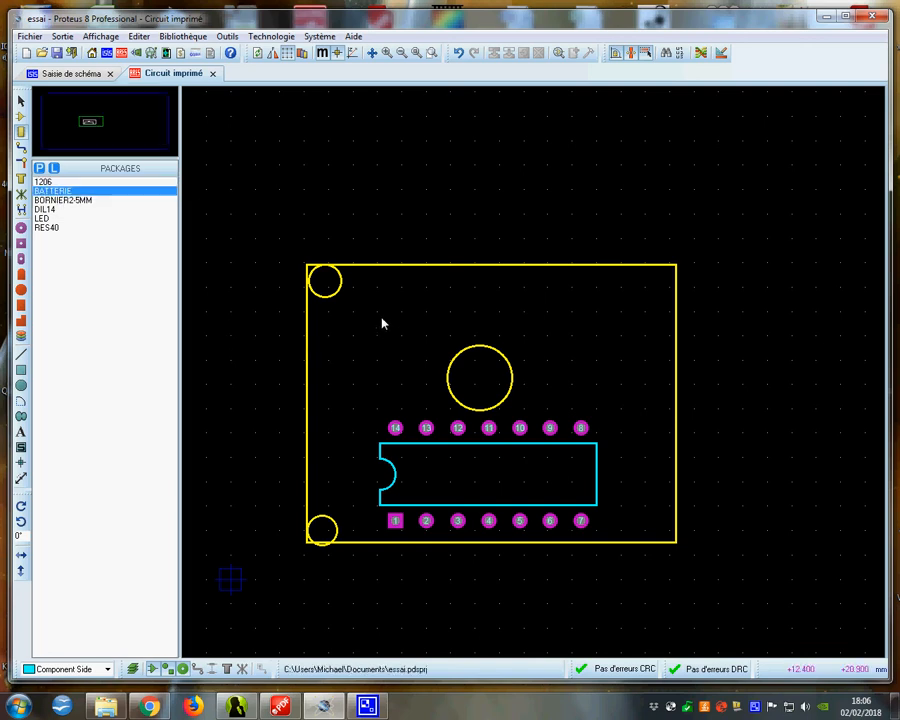
{"action": "right_click", "coordinate": [303, 336]}
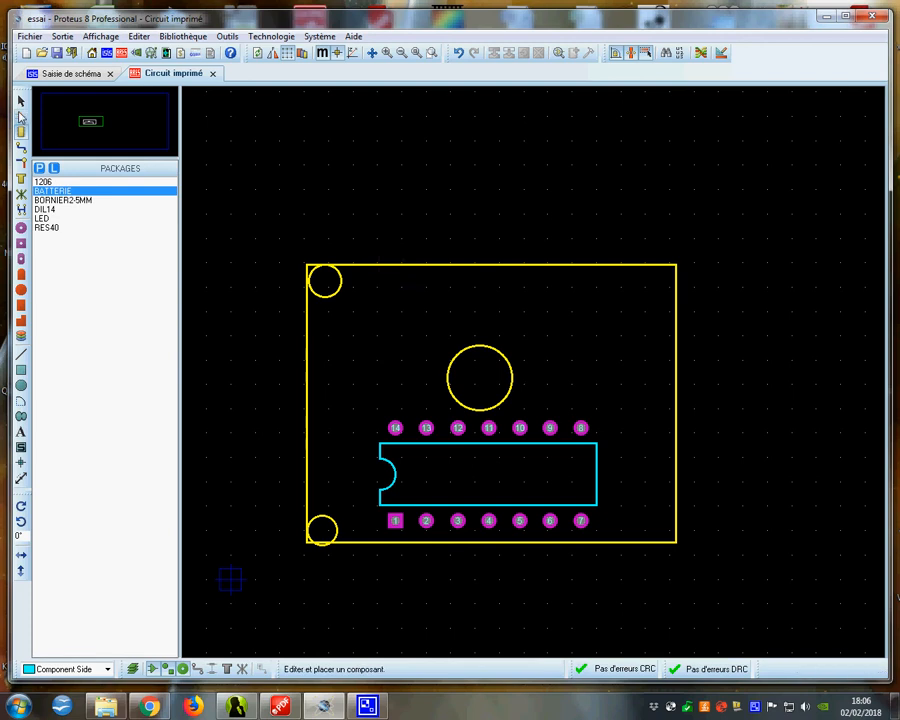
Enlarge the board outline by moving its top edge up and its right edge outward
{"action": "left_click", "coordinate": [21, 117]}
{"action": "left_click", "coordinate": [476, 265]}
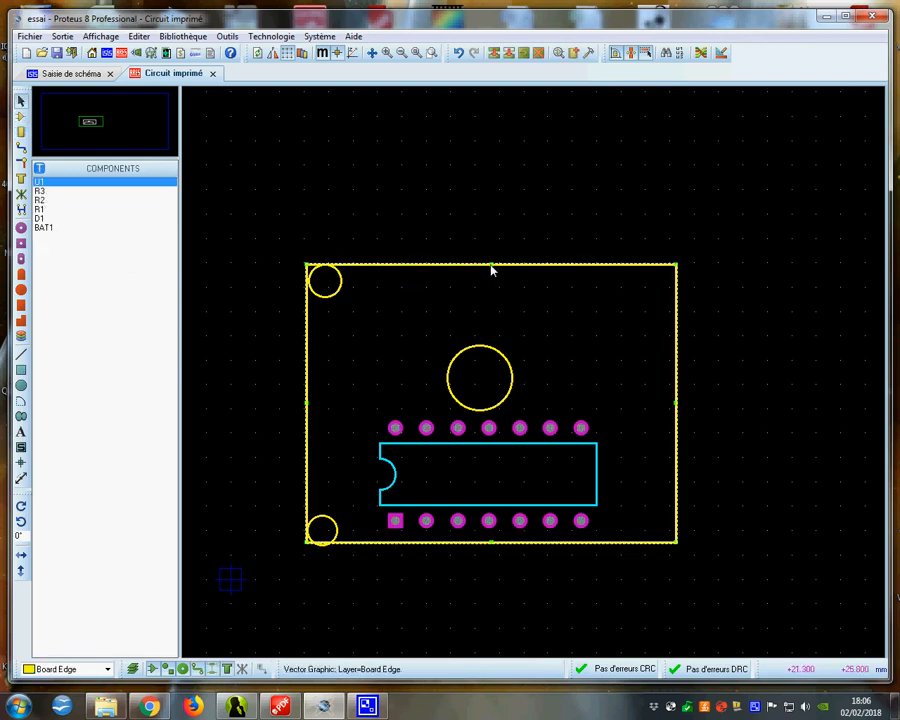
{"action": "left_click_drag", "start_coordinate": [492, 267], "coordinate": [494, 125]}
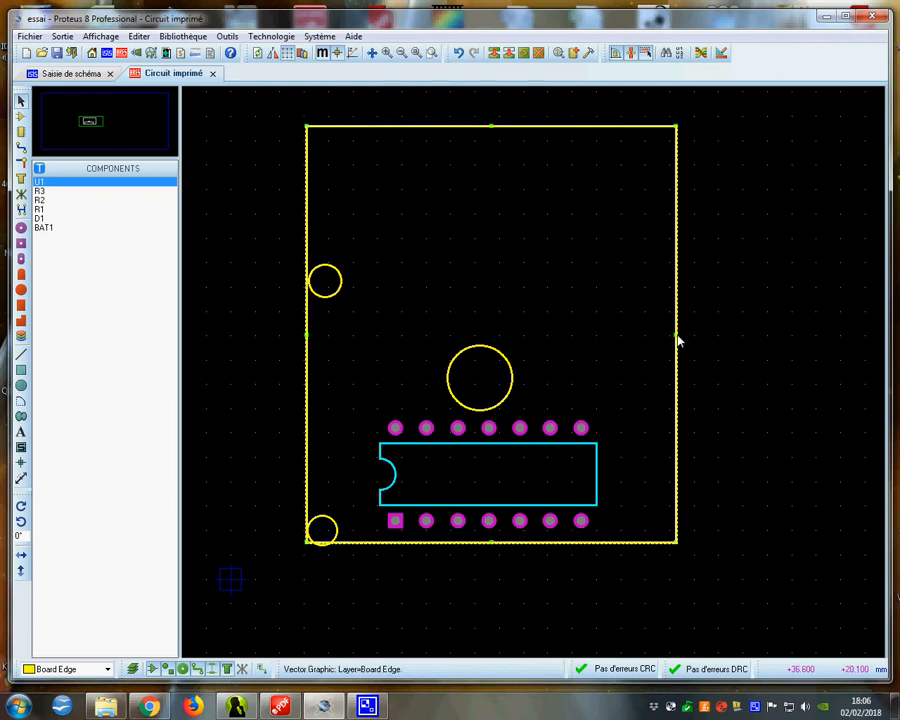
{"action": "left_click_drag", "start_coordinate": [677, 341], "coordinate": [778, 347]}
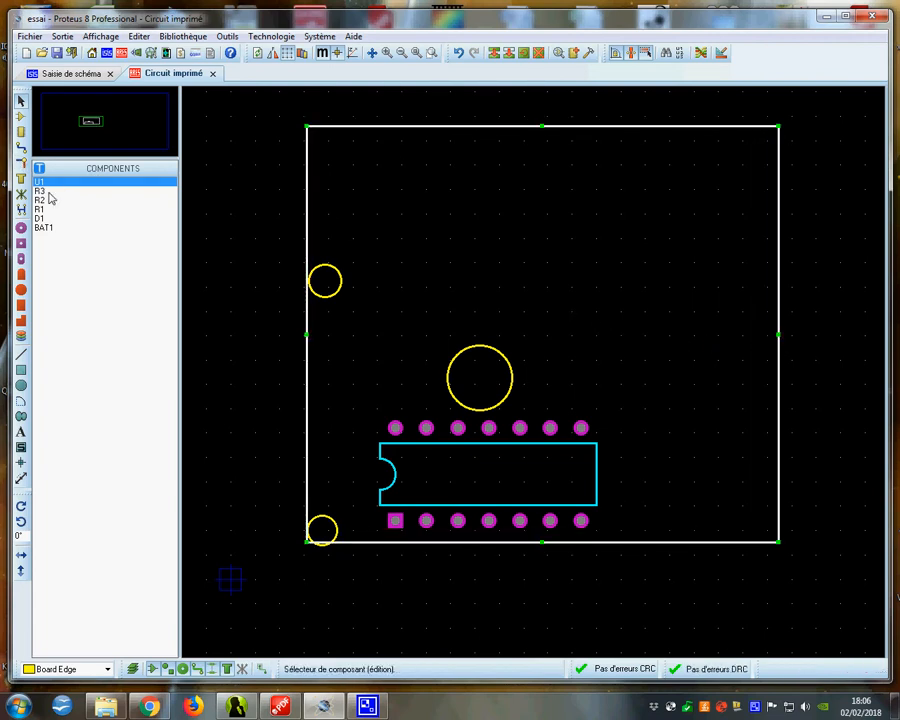
{"action": "left_click", "coordinate": [492, 251]}
Place component BAT1 in the upper-left part of the board
{"action": "left_click", "coordinate": [40, 190]}
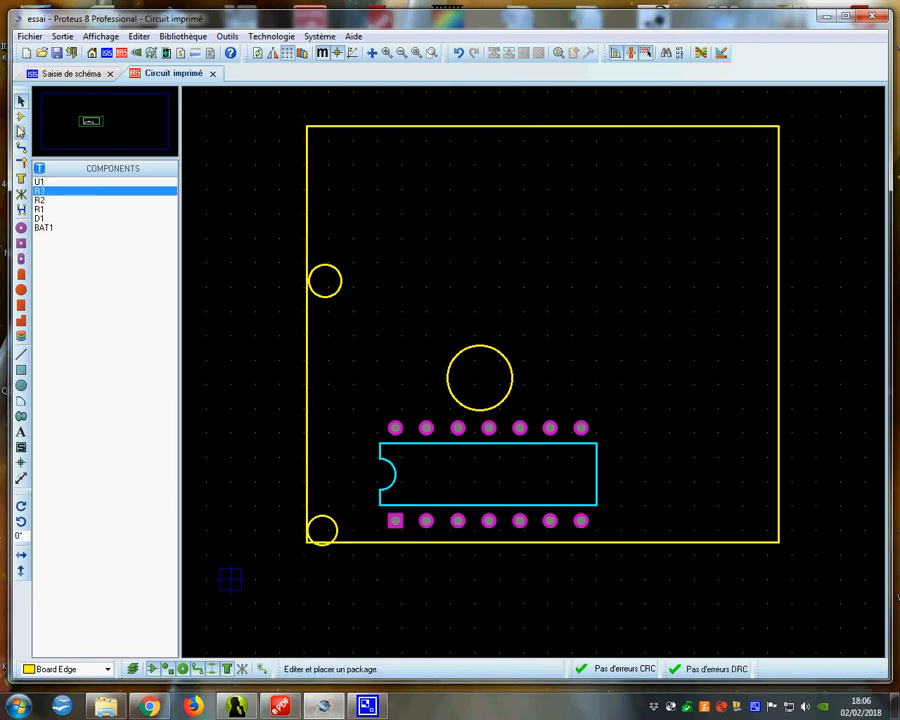
{"action": "left_click", "coordinate": [21, 117]}
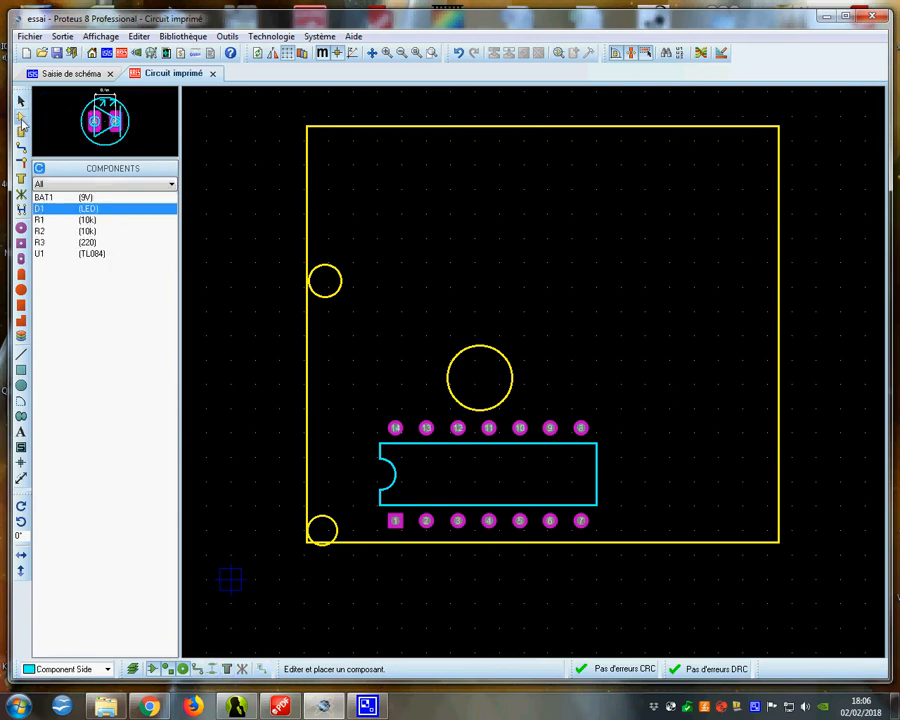
{"action": "left_click", "coordinate": [44, 197]}
{"action": "left_click", "coordinate": [404, 192]}
{"action": "left_click", "coordinate": [399, 196]}
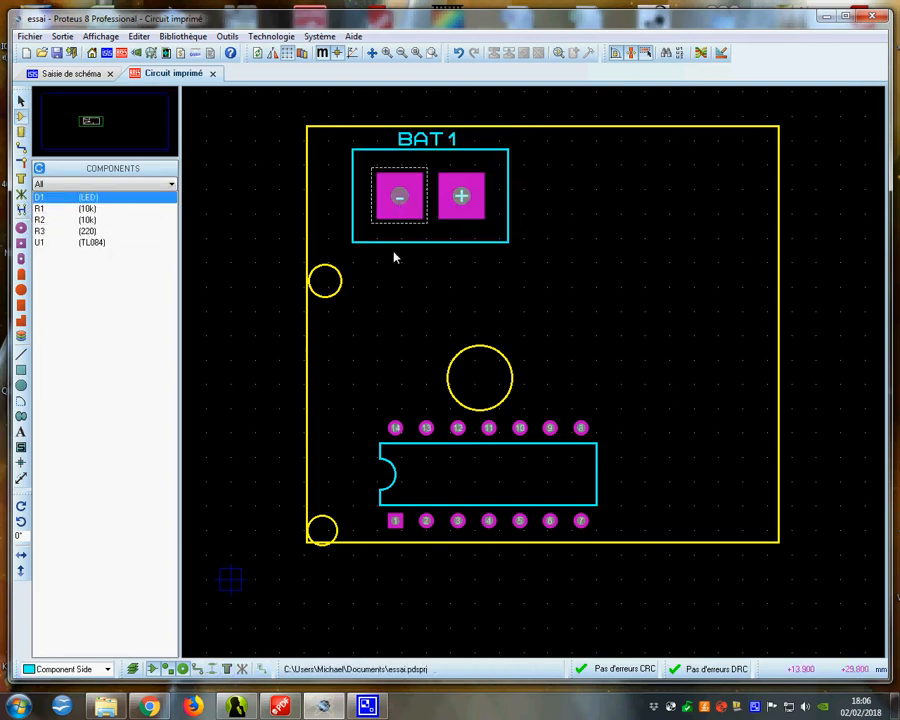
Place LED D1 in the upper right of the board and resistor R1 horizontally below it
{"action": "left_click", "coordinate": [57, 186]}
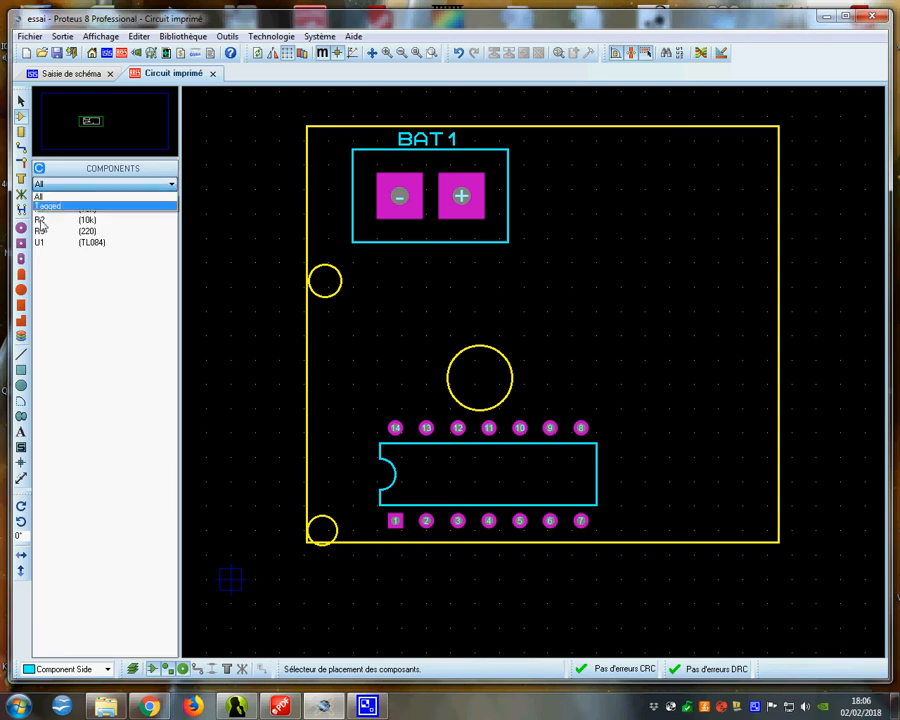
{"action": "left_click", "coordinate": [58, 212]}
{"action": "left_click", "coordinate": [60, 197]}
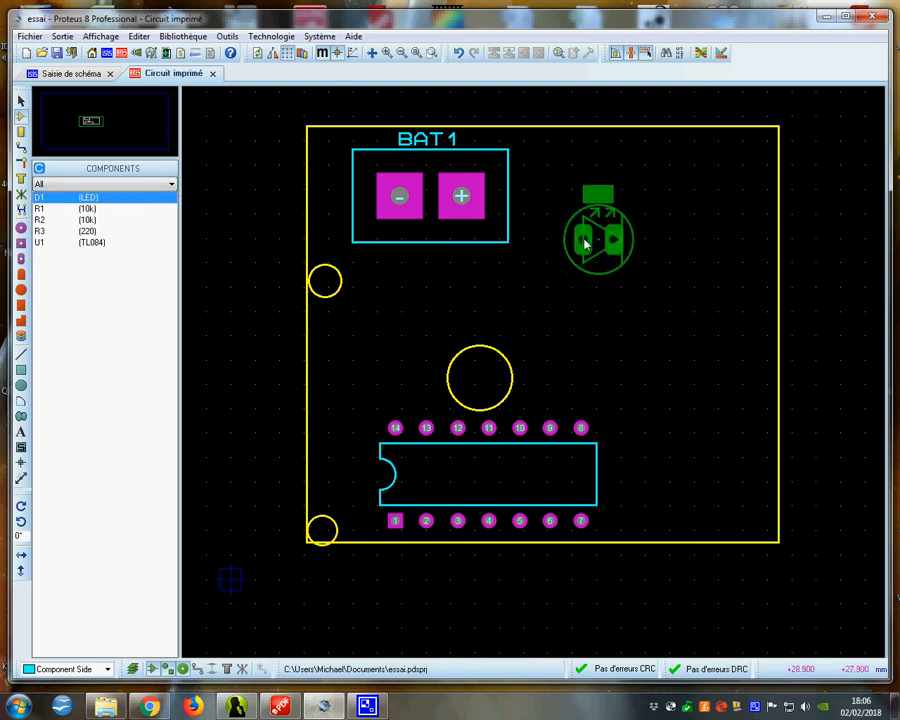
{"action": "left_click", "coordinate": [597, 238]}
{"action": "left_click", "coordinate": [607, 362]}
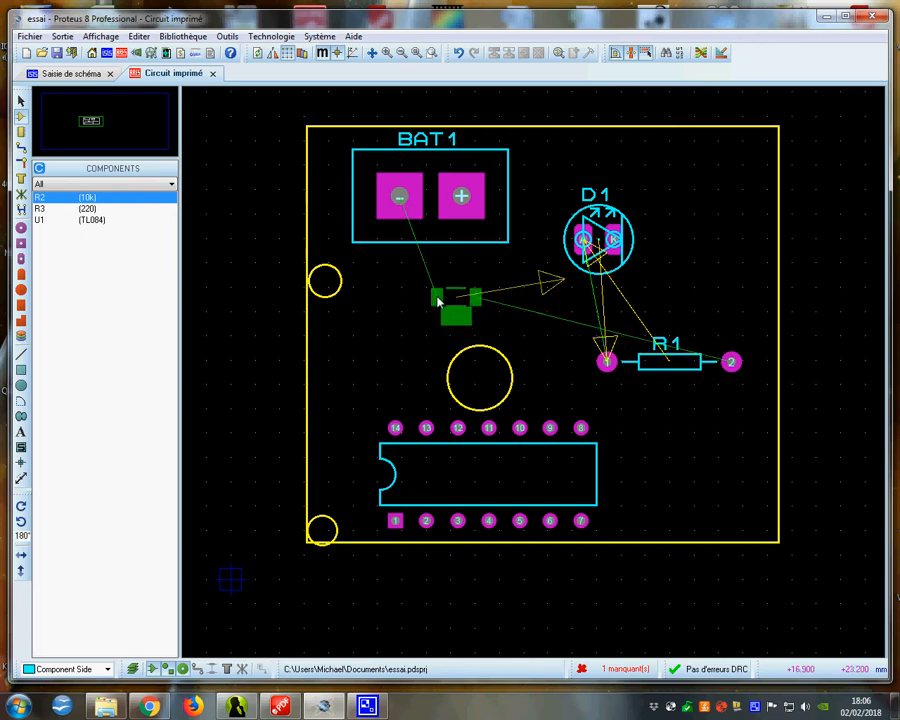
Place R2 rotated 180° below BAT1 and R3 at 0° rotation below R1
{"action": "left_click", "coordinate": [437, 298]}
{"action": "key", "text": "KP_Add"}
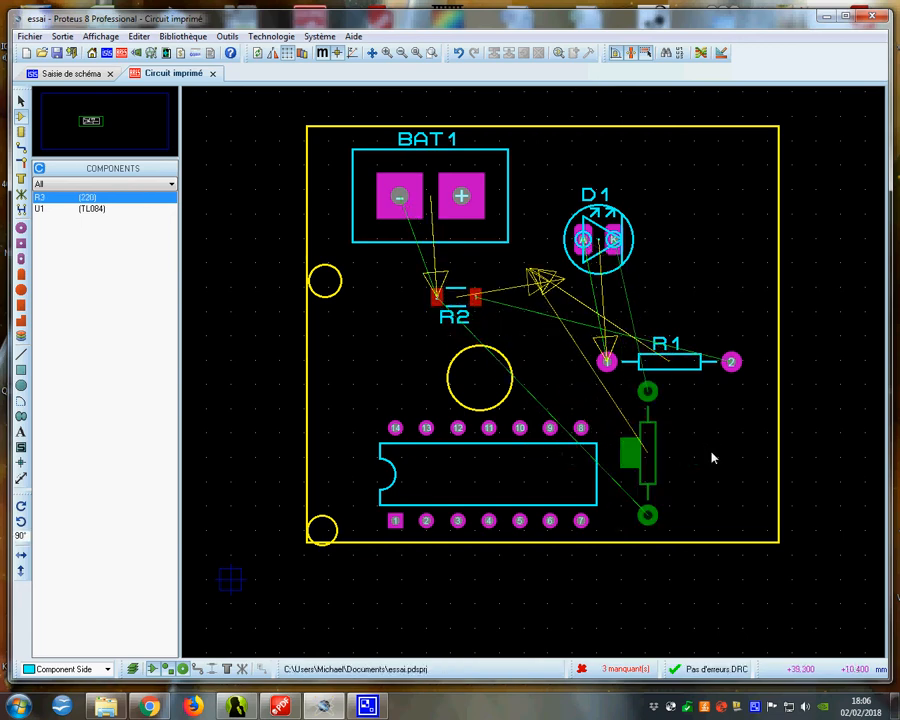
{"action": "key", "text": "KP_Add"}
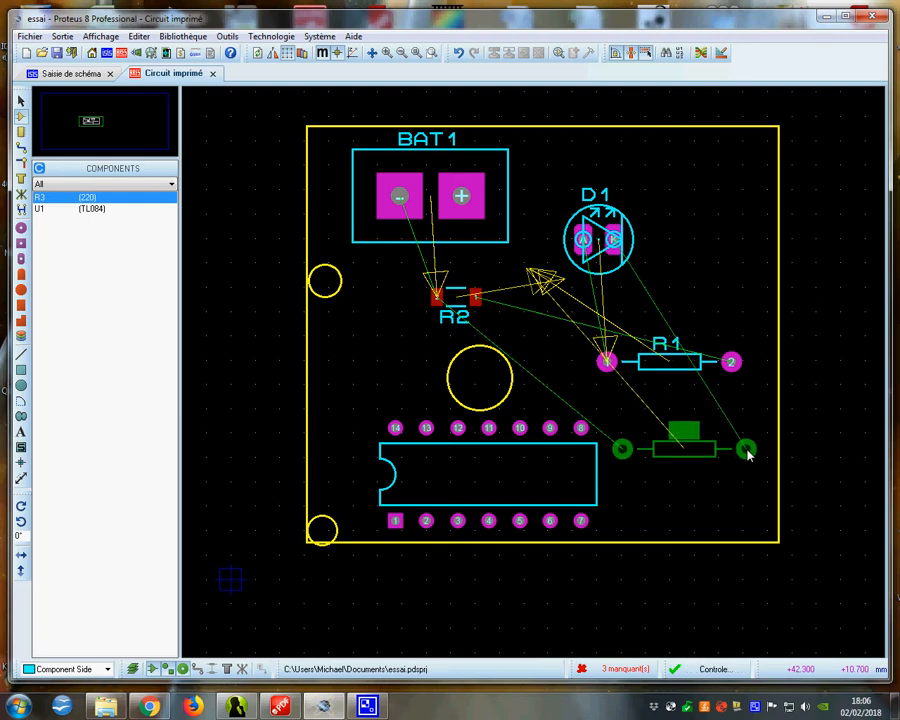
{"action": "left_click", "coordinate": [746, 450]}
{"action": "right_click", "coordinate": [673, 269]}
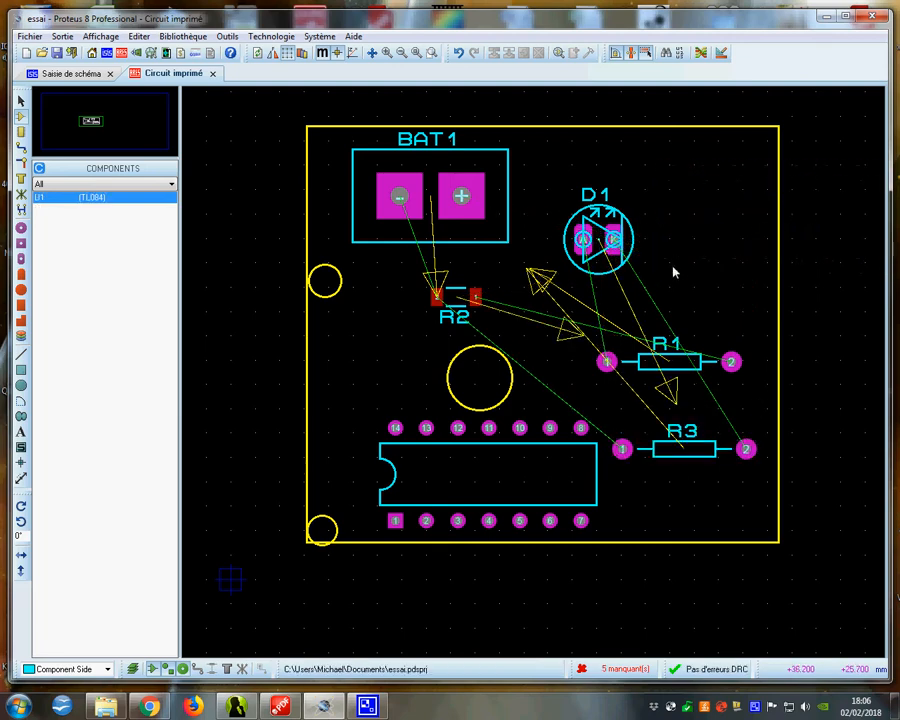
Delete the unassigned DIL14 package and place component U1 (TL084) horizontally in its spot
{"action": "right_click", "coordinate": [394, 428]}
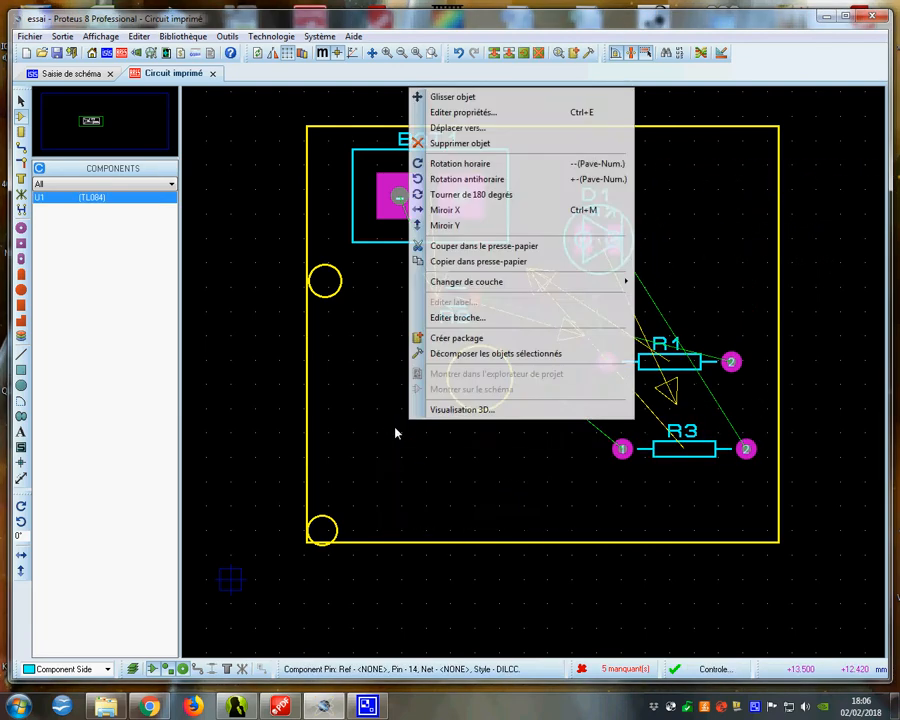
{"action": "right_click", "coordinate": [394, 428]}
{"action": "left_click", "coordinate": [78, 199]}
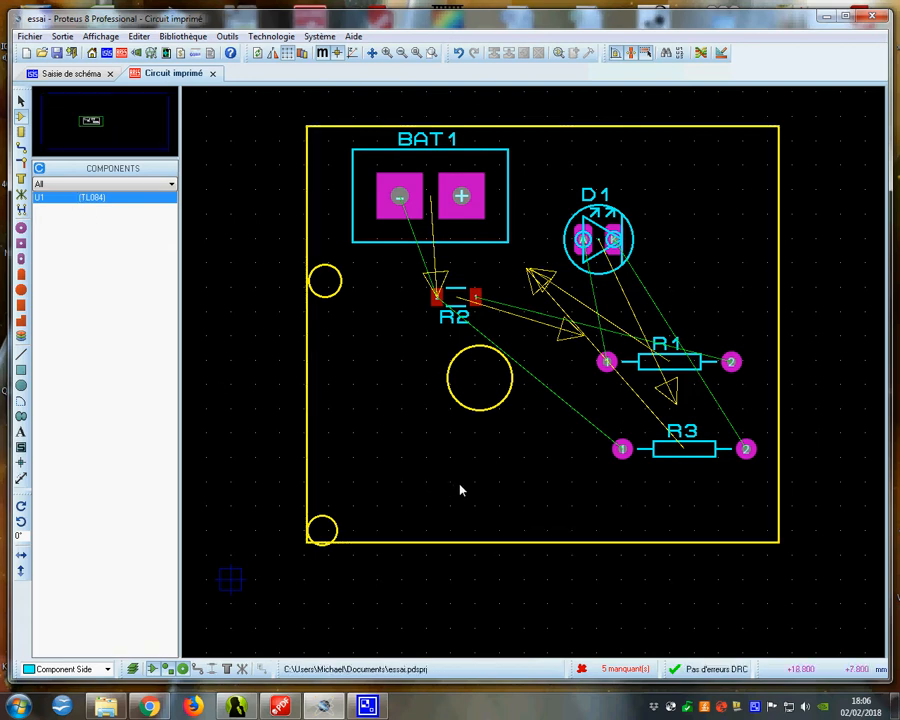
{"action": "left_click", "coordinate": [387, 526]}
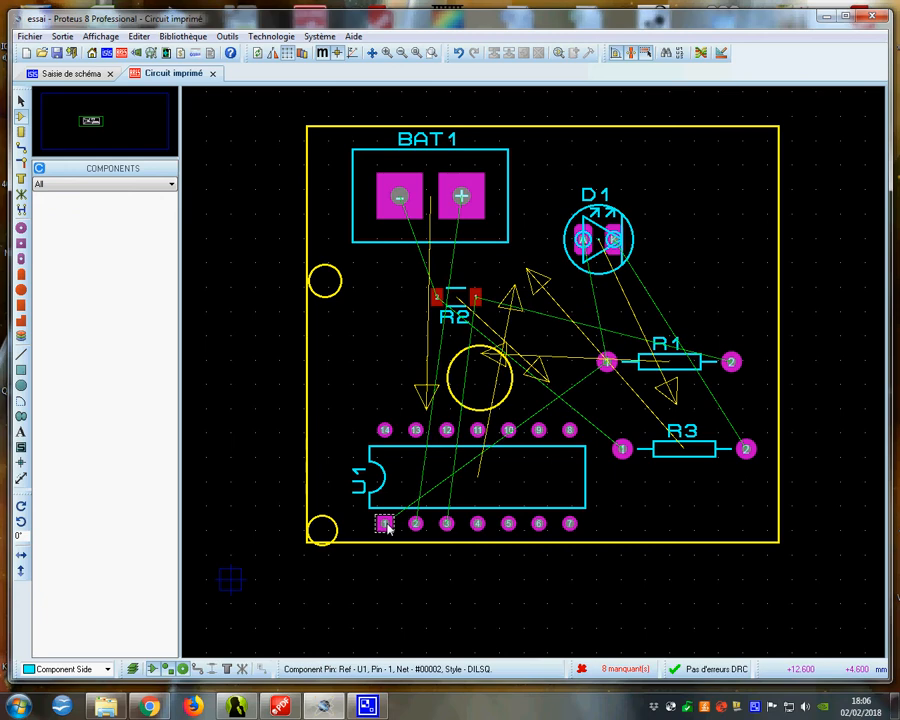
{"action": "left_click", "coordinate": [400, 494]}
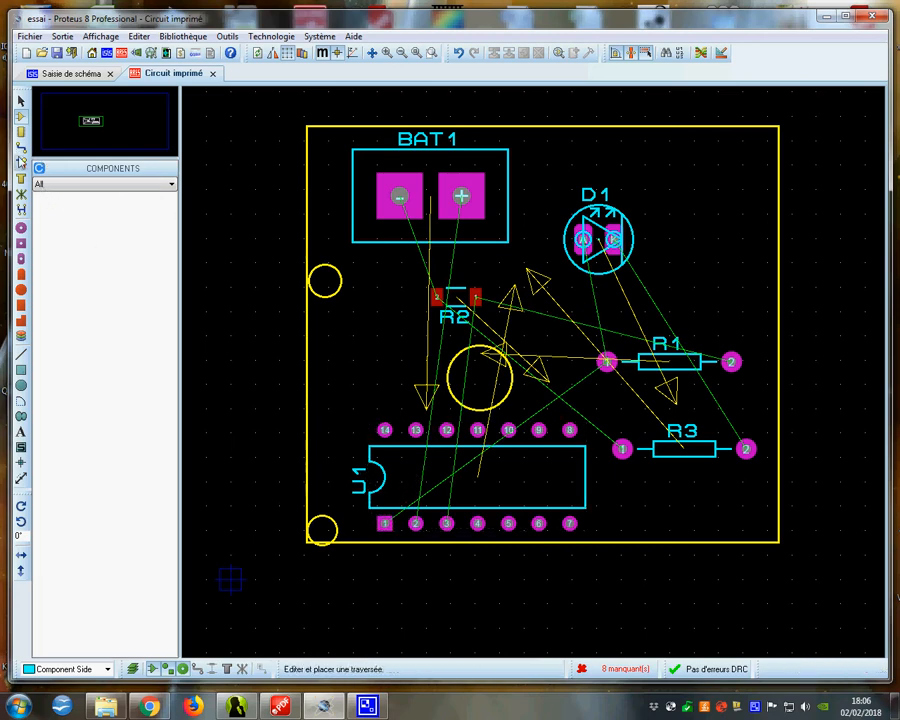
In the design rules, set the POWER net class to trace style T30, neck style T12 and via style V80
{"action": "left_click", "coordinate": [21, 148]}
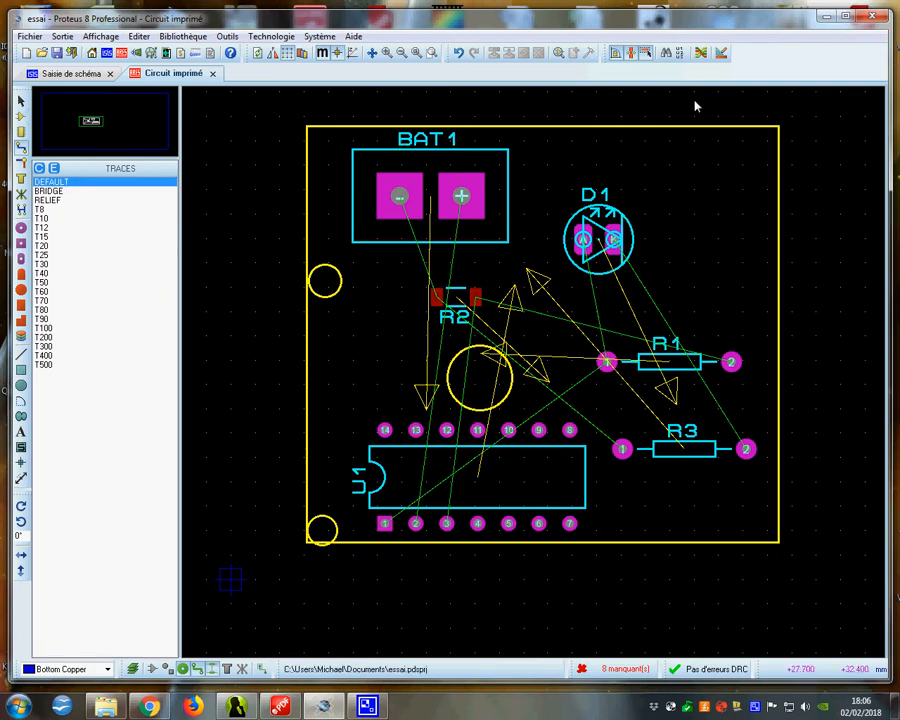
{"action": "left_click", "coordinate": [721, 53]}
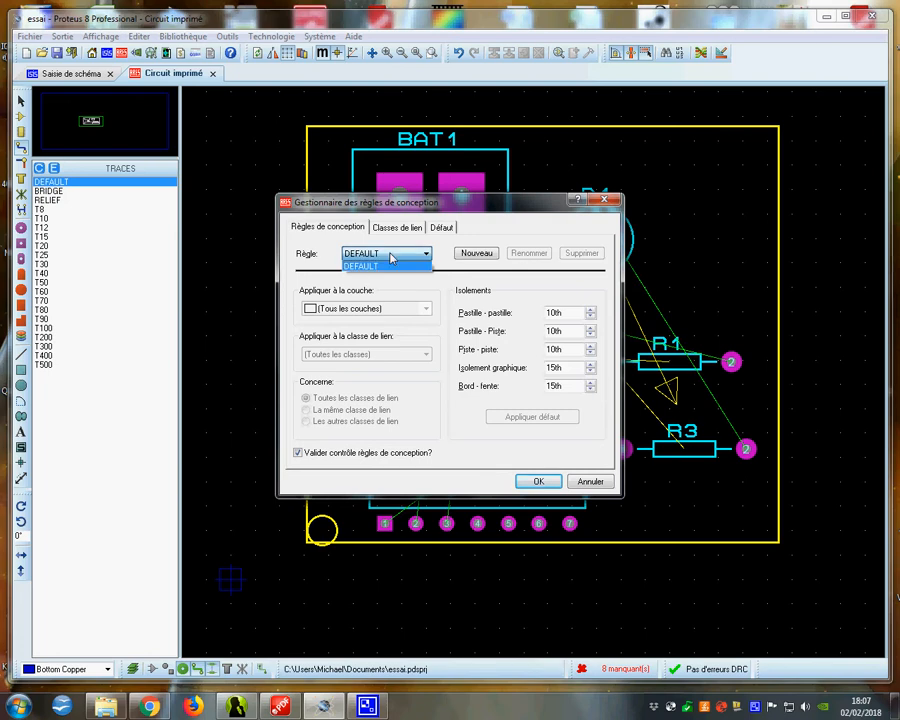
{"action": "left_click", "coordinate": [398, 229]}
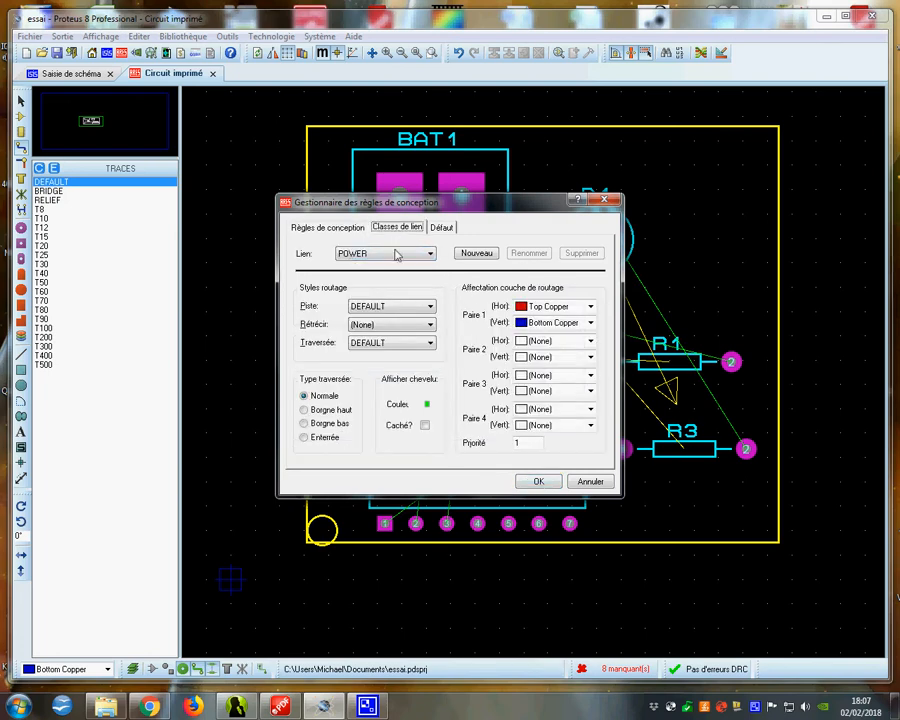
{"action": "left_click", "coordinate": [372, 311]}
{"action": "left_click", "coordinate": [430, 382]}
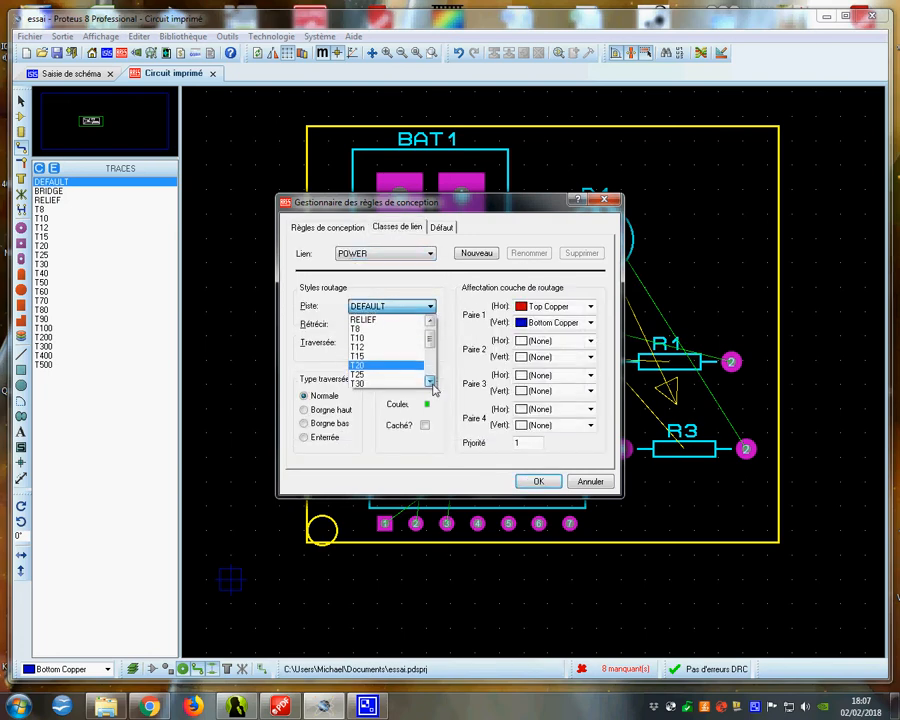
{"action": "left_click", "coordinate": [431, 382]}
{"action": "left_click", "coordinate": [431, 382]}
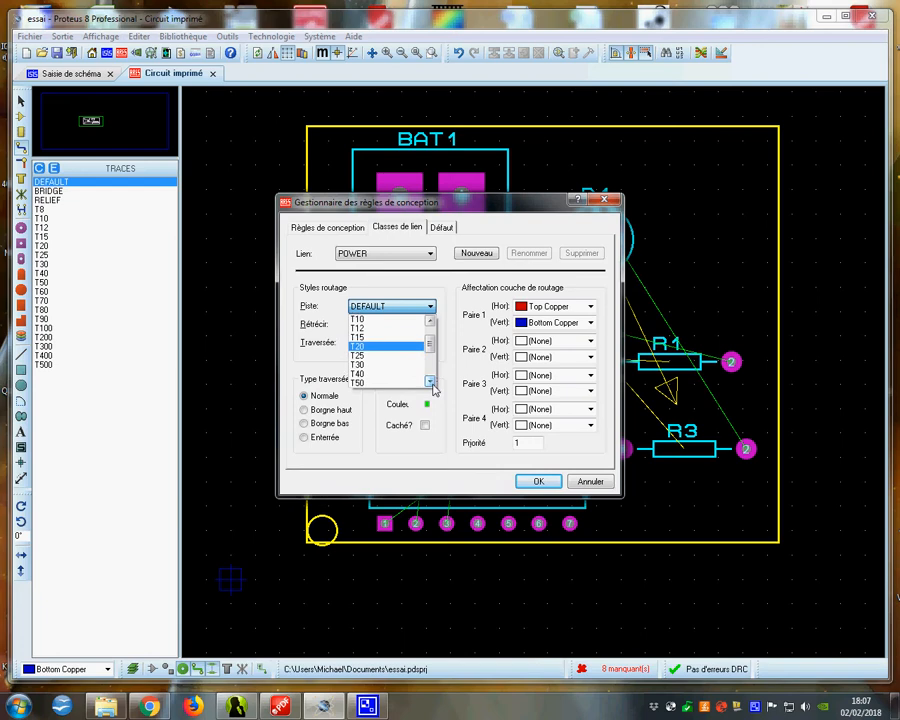
{"action": "left_click", "coordinate": [368, 373]}
{"action": "left_click", "coordinate": [380, 325]}
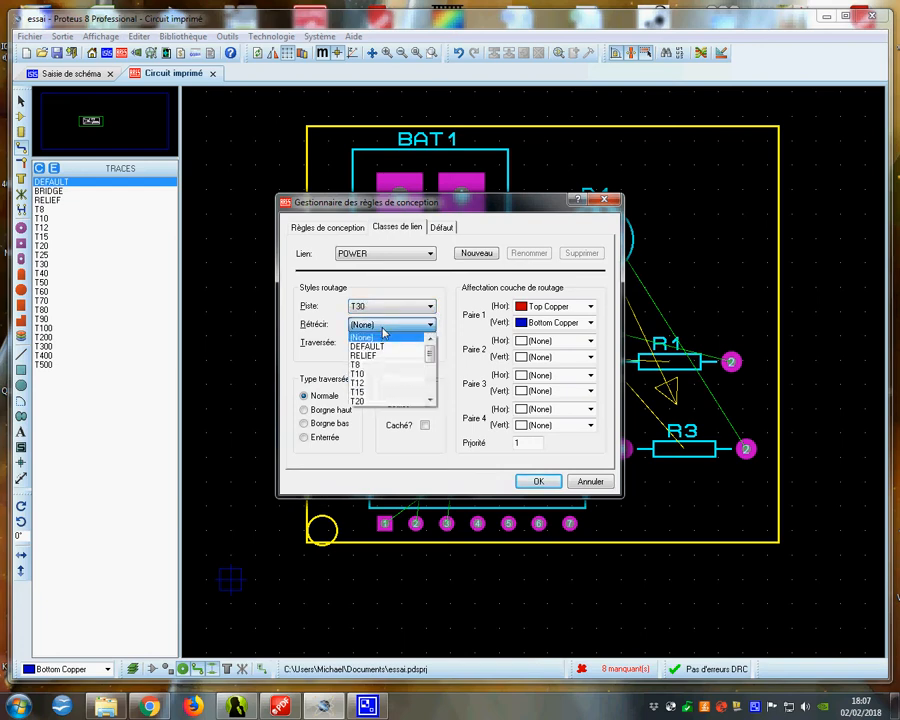
{"action": "left_click", "coordinate": [372, 382]}
{"action": "left_click", "coordinate": [372, 343]}
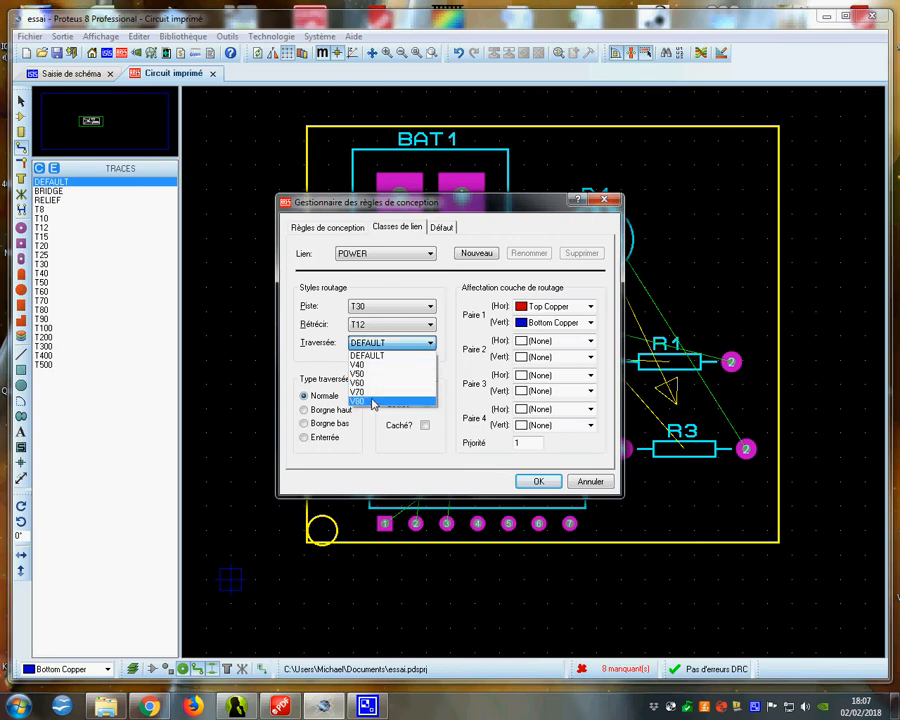
{"action": "left_click", "coordinate": [373, 402]}
Set the SIGNAL net class to trace style T30, neck style T12 and via style V70, and apply the design rules
{"action": "left_click", "coordinate": [397, 255]}
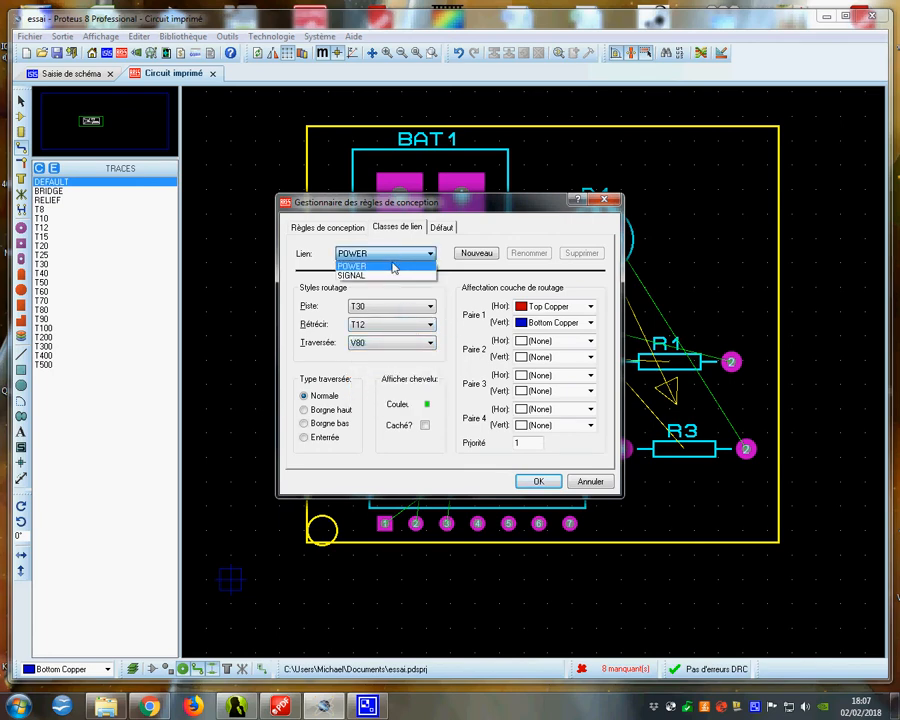
{"action": "left_click", "coordinate": [396, 273]}
{"action": "left_click", "coordinate": [392, 307]}
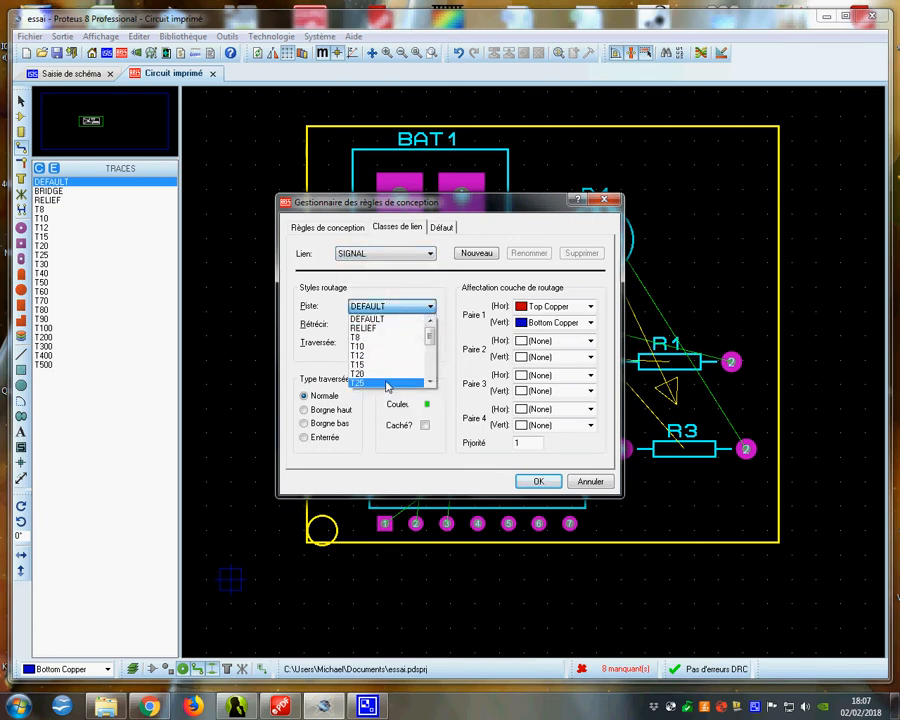
{"action": "left_click", "coordinate": [431, 384]}
{"action": "left_click", "coordinate": [385, 383]}
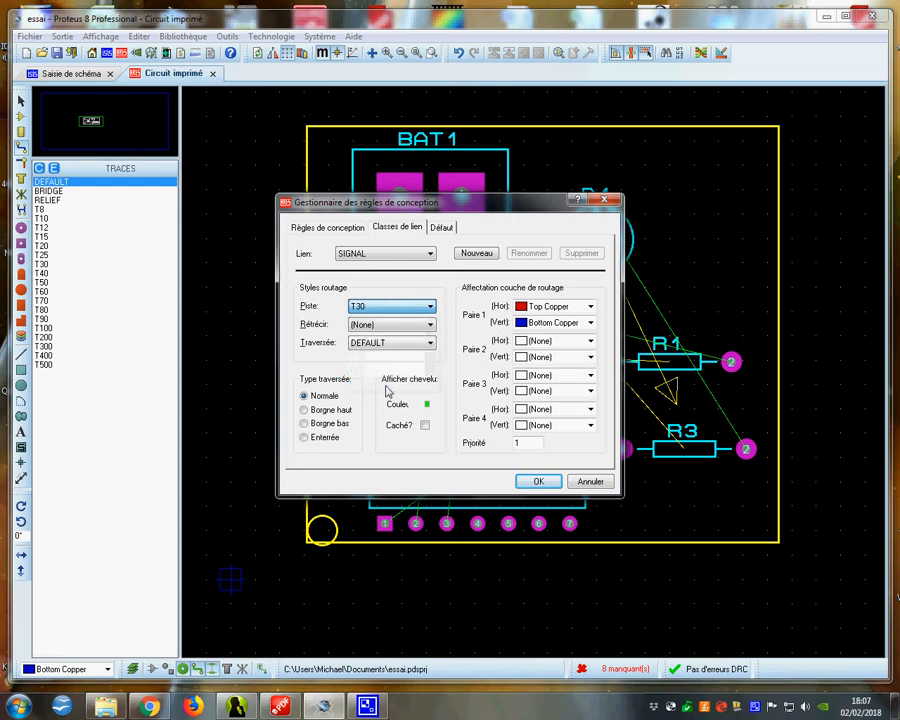
{"action": "left_click", "coordinate": [381, 325]}
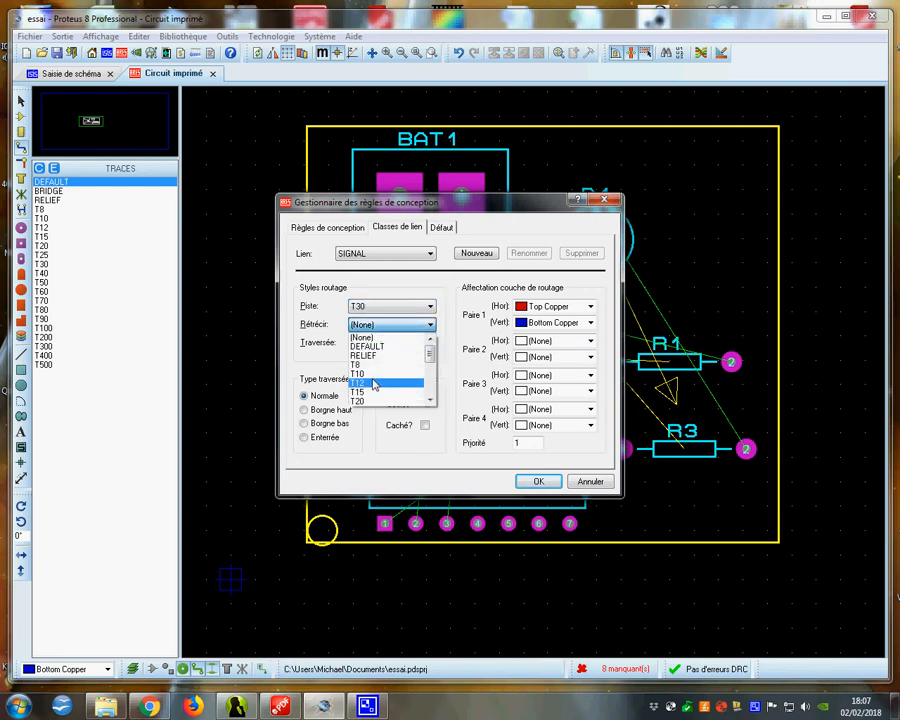
{"action": "left_click", "coordinate": [375, 382]}
{"action": "left_click", "coordinate": [381, 343]}
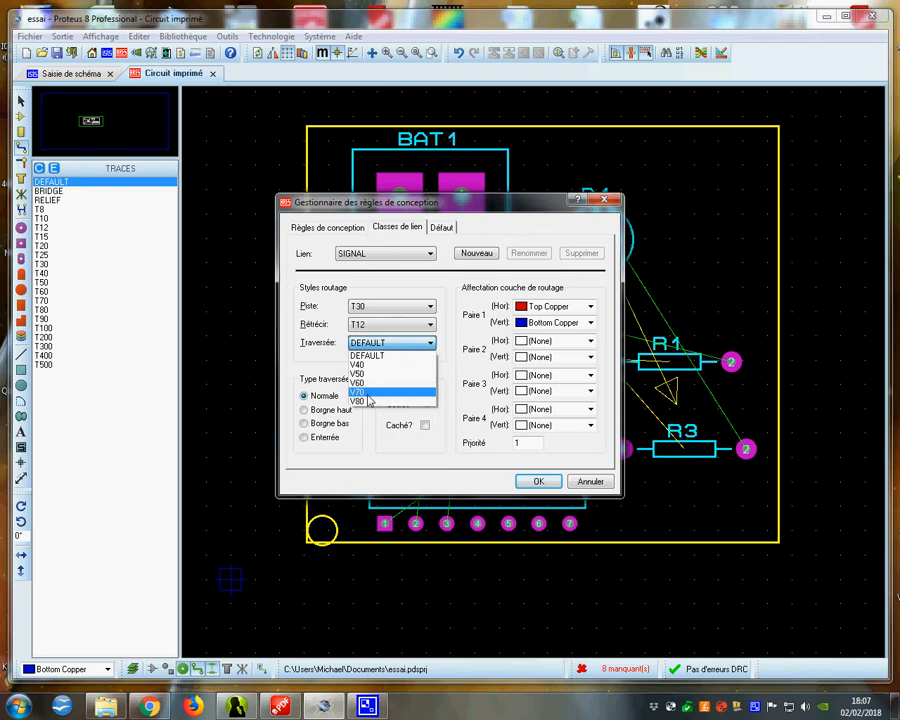
{"action": "left_click", "coordinate": [368, 392]}
{"action": "left_click", "coordinate": [535, 482]}
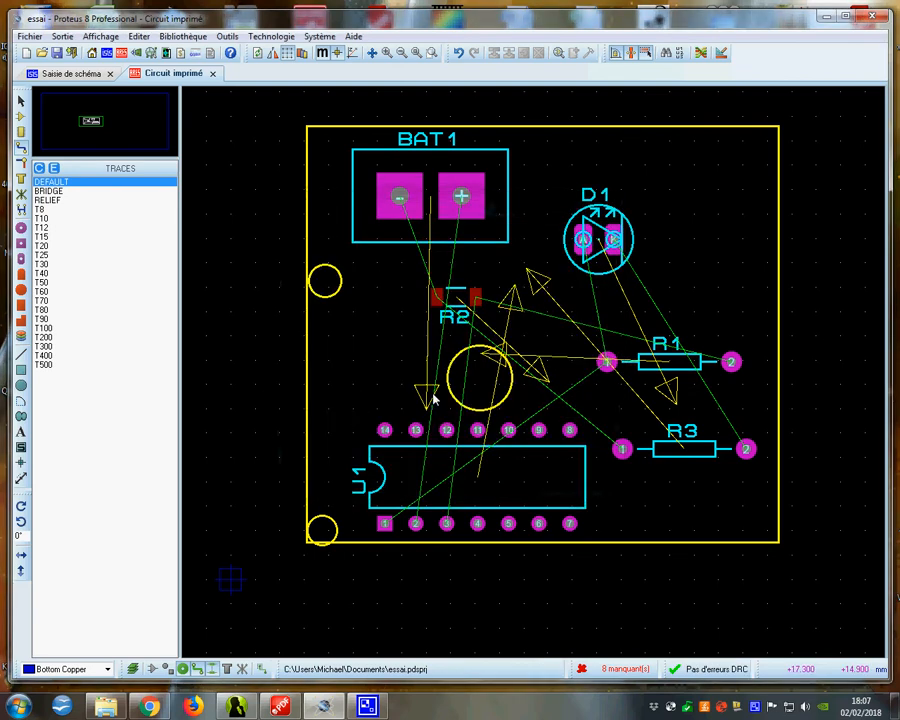
Try to route BAT1's negative pad to R2 pin 2 on Bottom Copper, and delete that track
{"action": "left_click", "coordinate": [20, 148]}
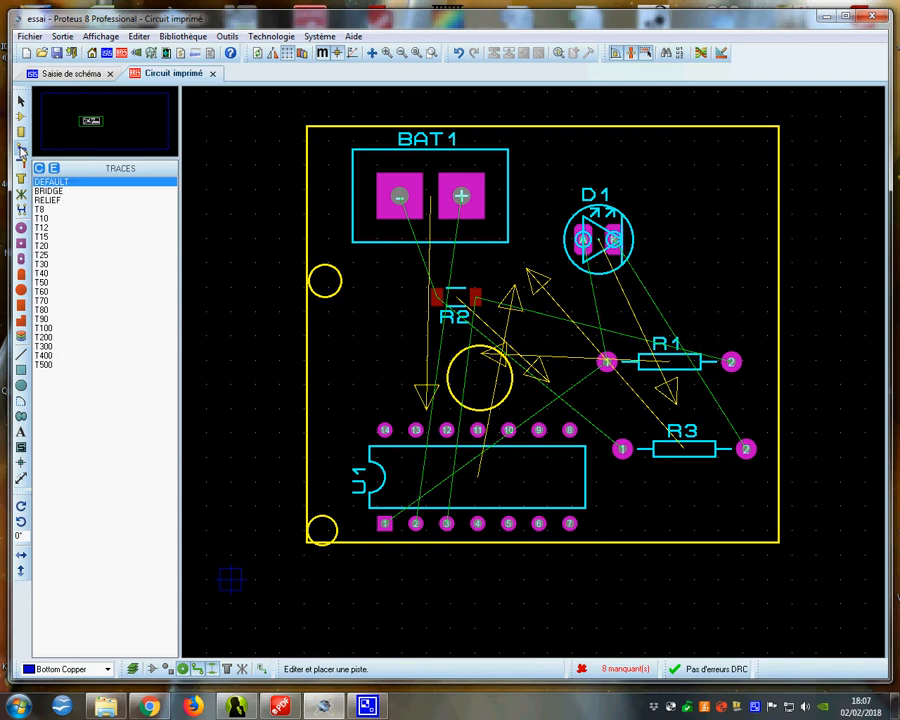
{"action": "left_click", "coordinate": [399, 197]}
{"action": "left_click", "coordinate": [401, 304]}
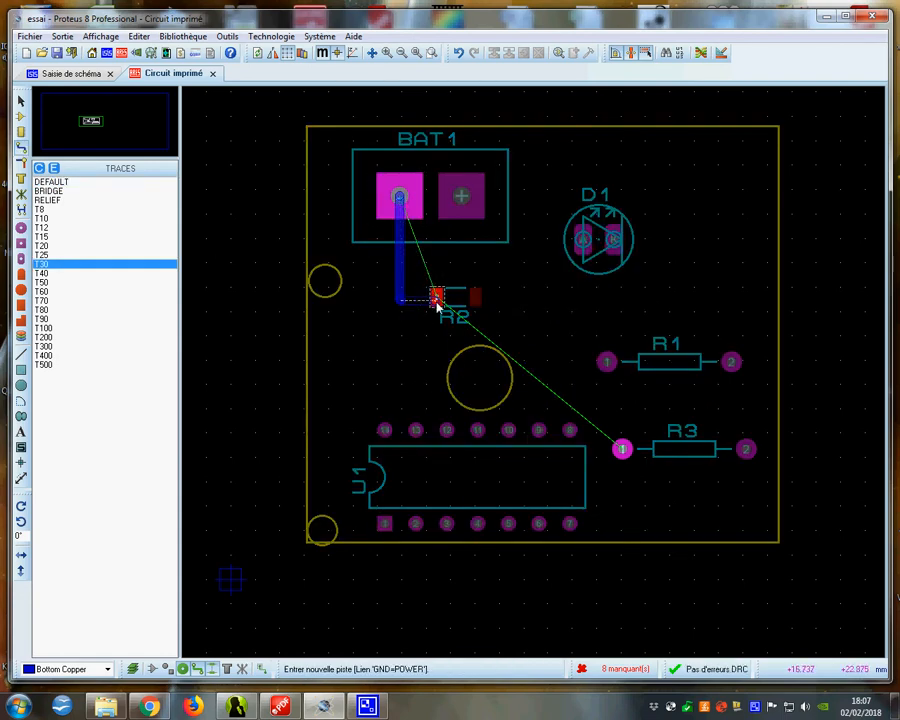
{"action": "left_click", "coordinate": [436, 300]}
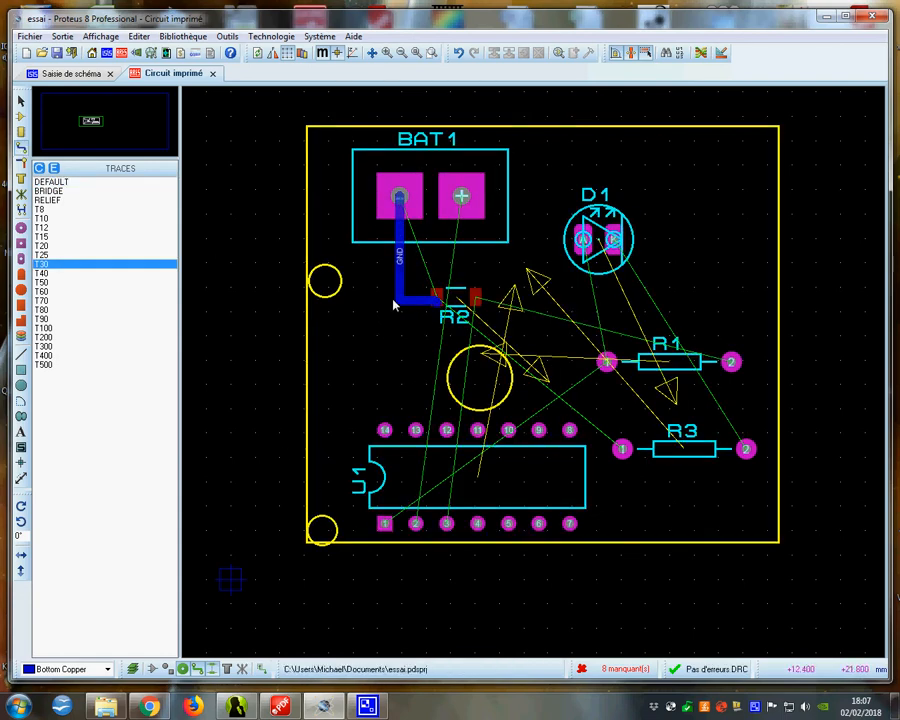
{"action": "right_click", "coordinate": [402, 301]}
{"action": "right_click", "coordinate": [402, 301]}
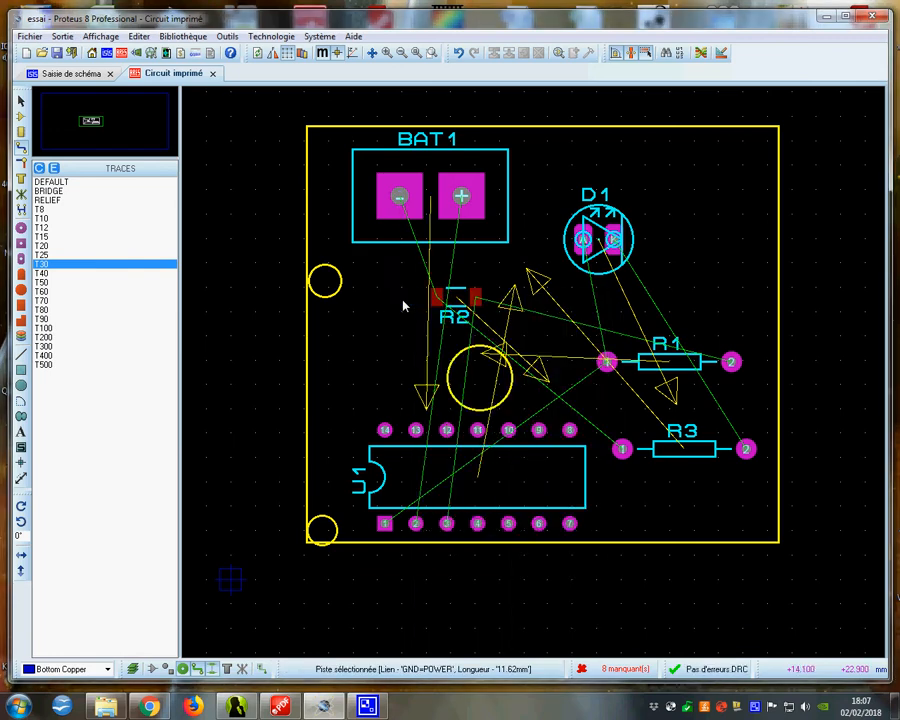
Route a Top Copper track from BAT1's negative pad down and across to R2 pin 2
{"action": "left_click", "coordinate": [107, 671]}
{"action": "left_click", "coordinate": [70, 478]}
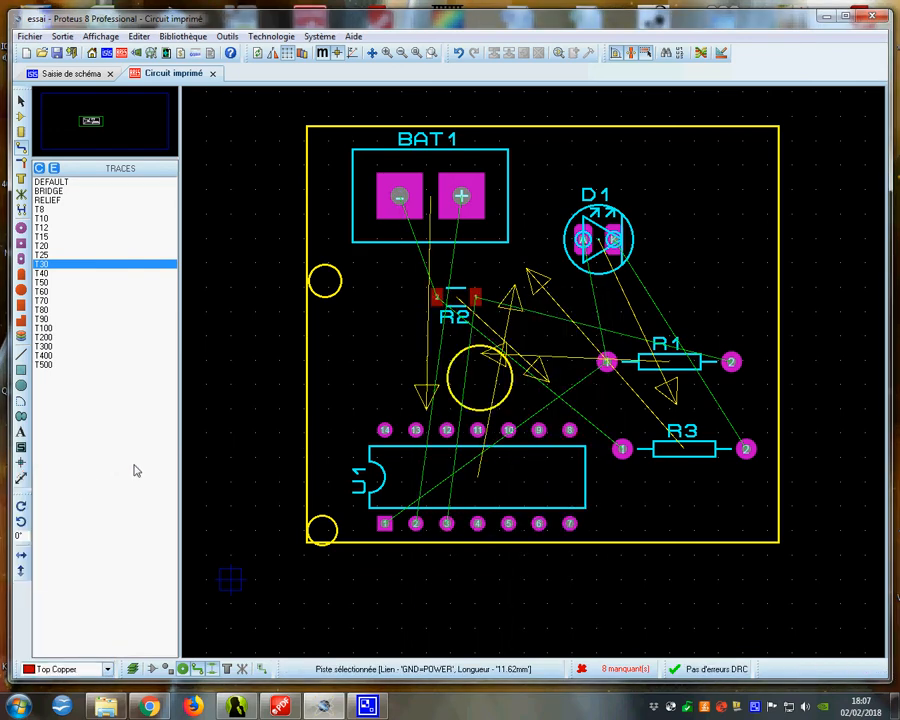
{"action": "left_click", "coordinate": [400, 196]}
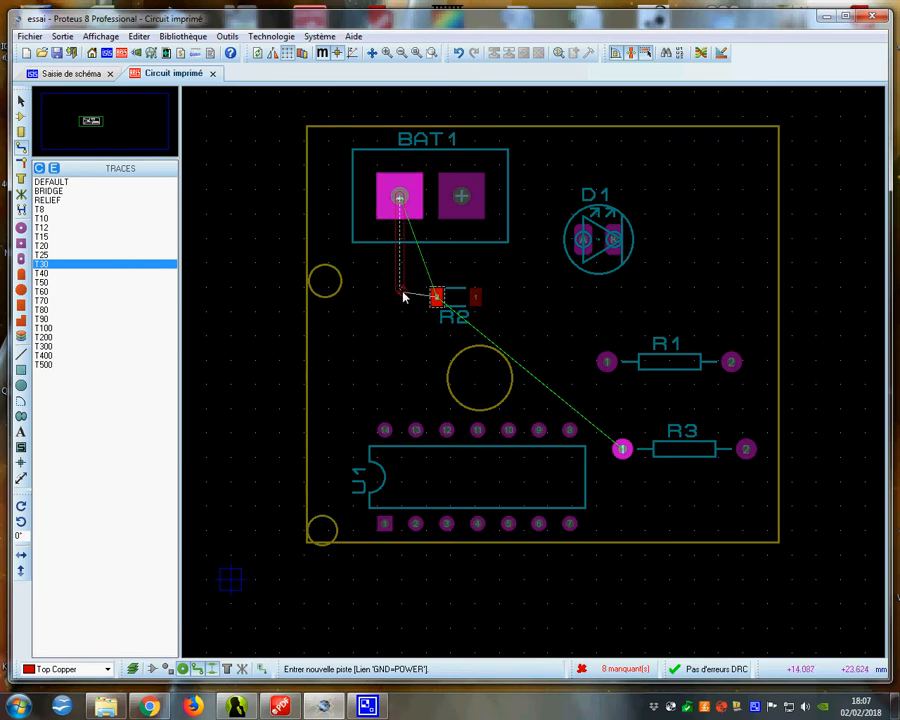
{"action": "left_click", "coordinate": [403, 295]}
{"action": "left_click", "coordinate": [437, 298]}
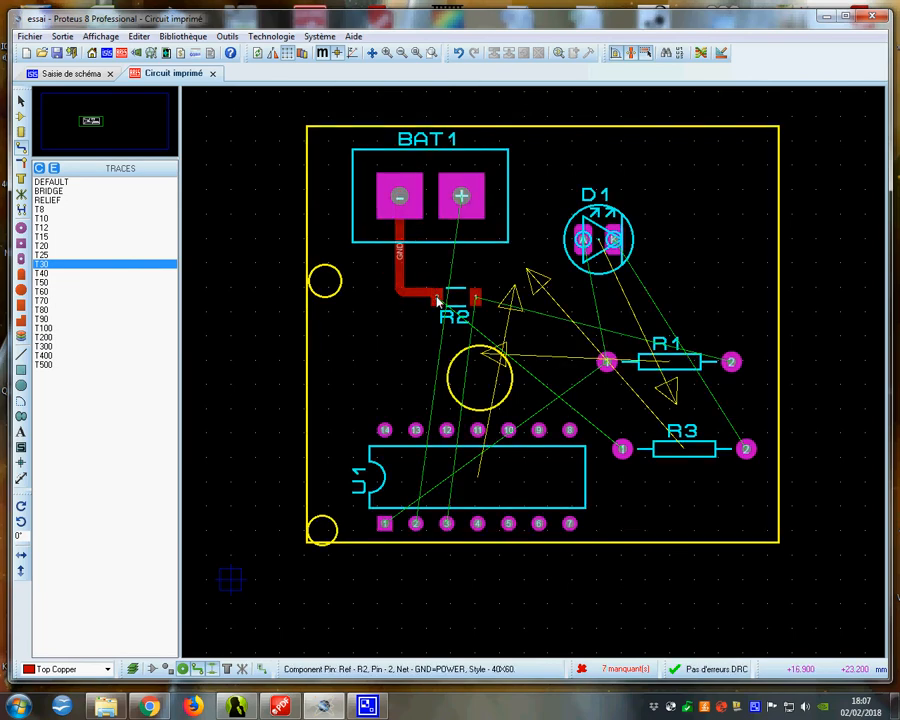
Route BAT1's positive pad to U1 pin 2 on Top Copper, with a vertical Bottom Copper section between two vias beside D1
{"action": "left_click", "coordinate": [463, 197]}
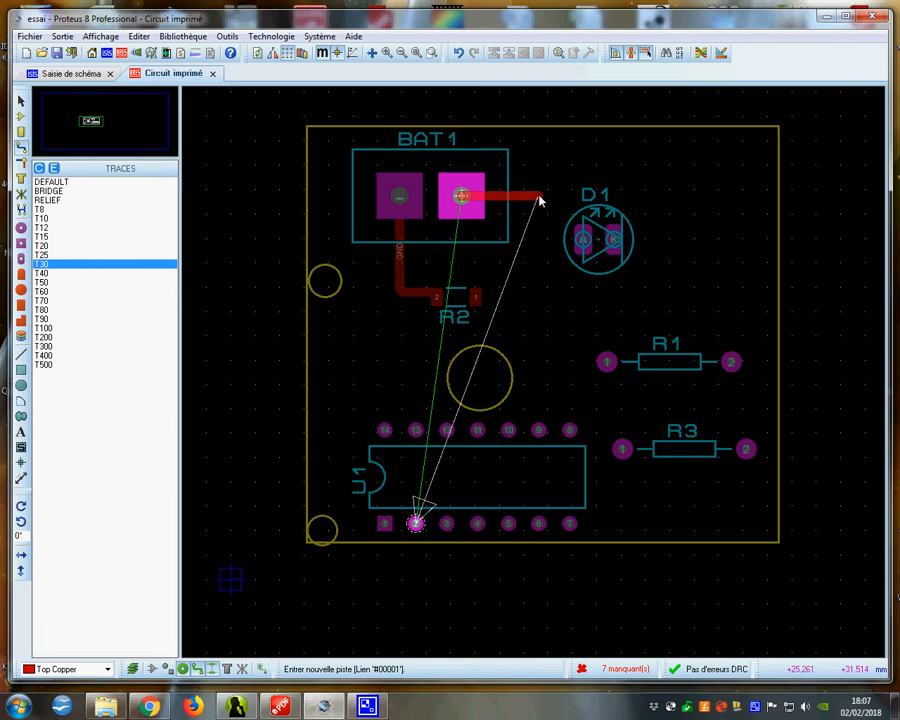
{"action": "double_click", "coordinate": [538, 198]}
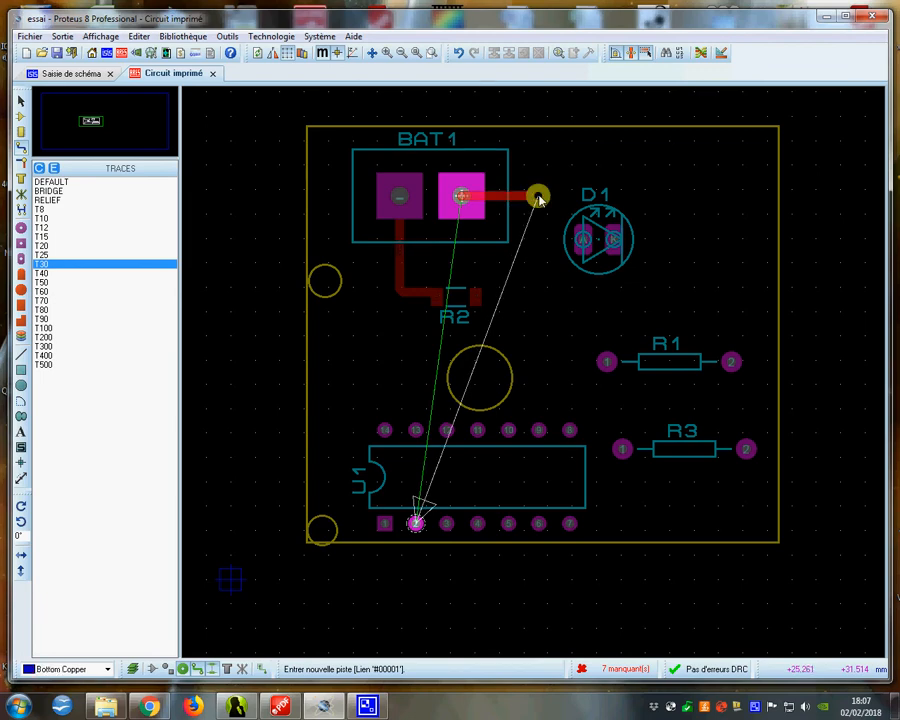
{"action": "double_click", "coordinate": [533, 306]}
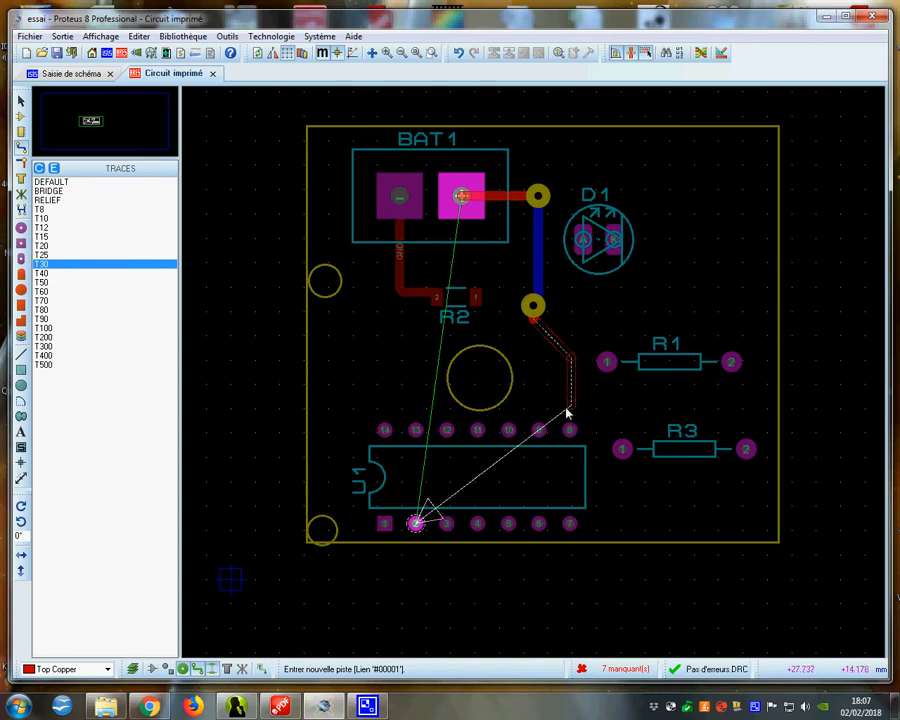
{"action": "left_click", "coordinate": [597, 485]}
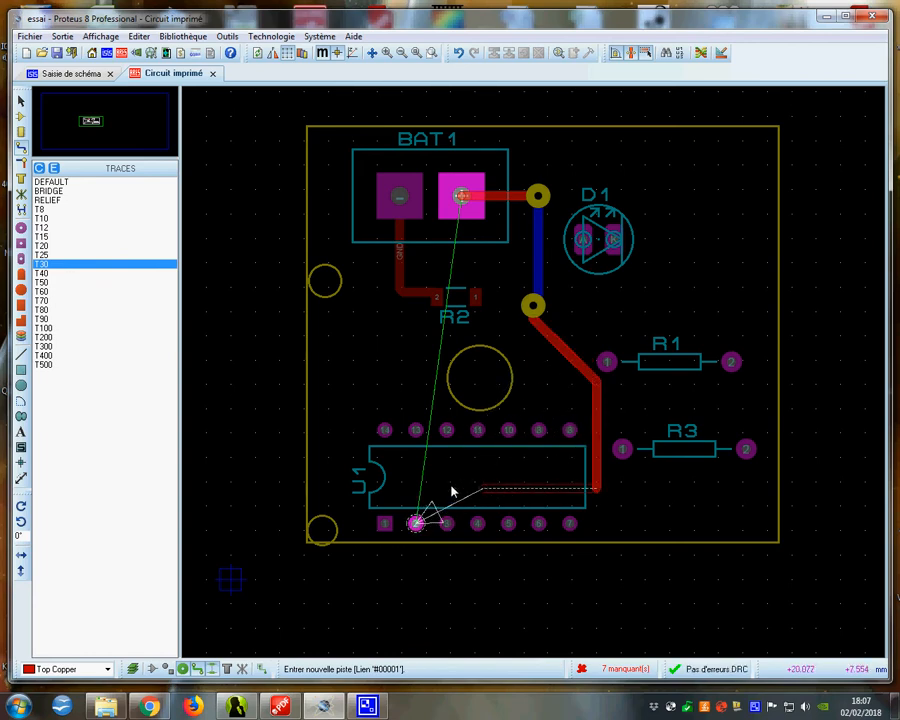
{"action": "left_click", "coordinate": [421, 491]}
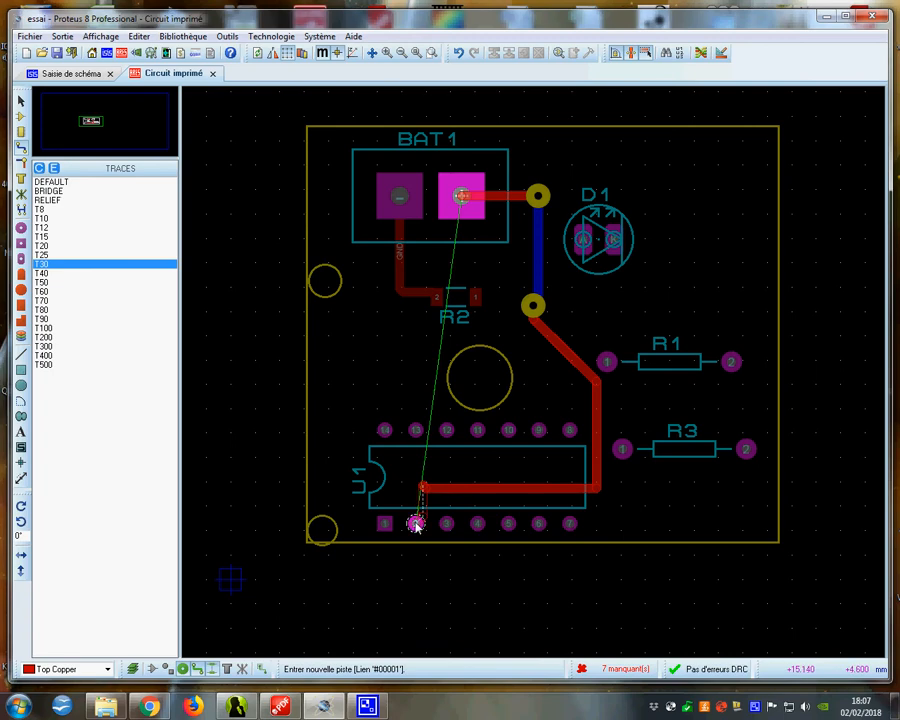
{"action": "left_click", "coordinate": [416, 525]}
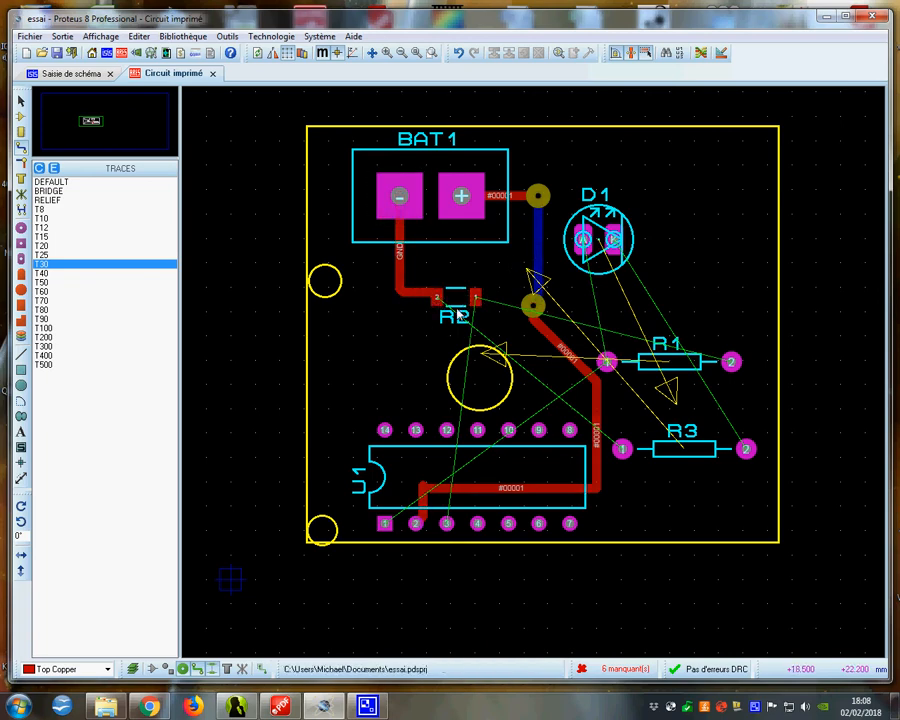
Make Bottom Copper the active layer to inspect the section between the vias, and return to Top Copper
{"action": "left_click", "coordinate": [107, 672]}
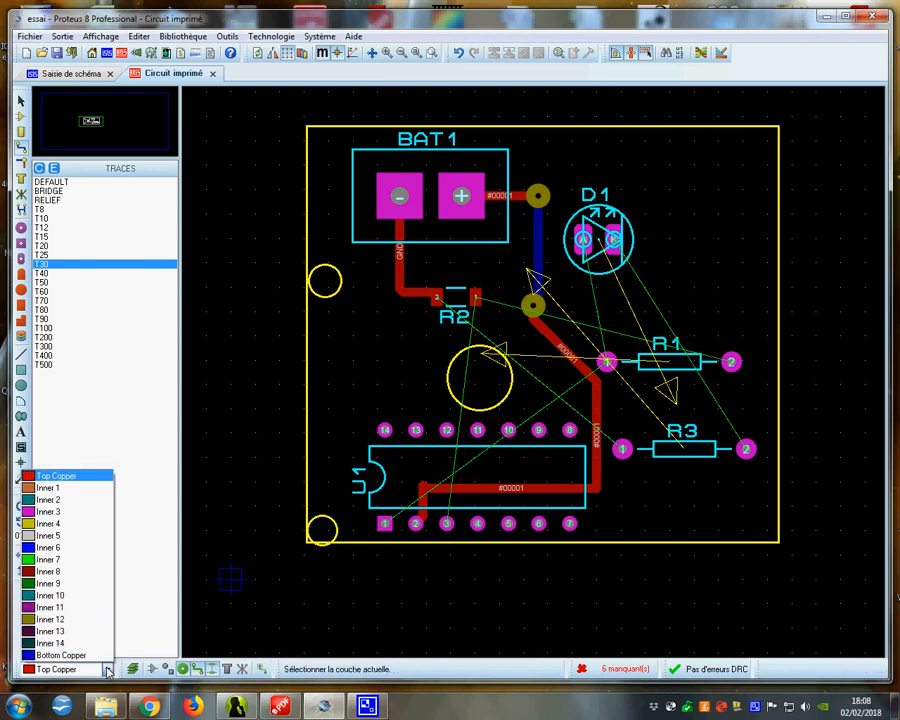
{"action": "left_click", "coordinate": [90, 651]}
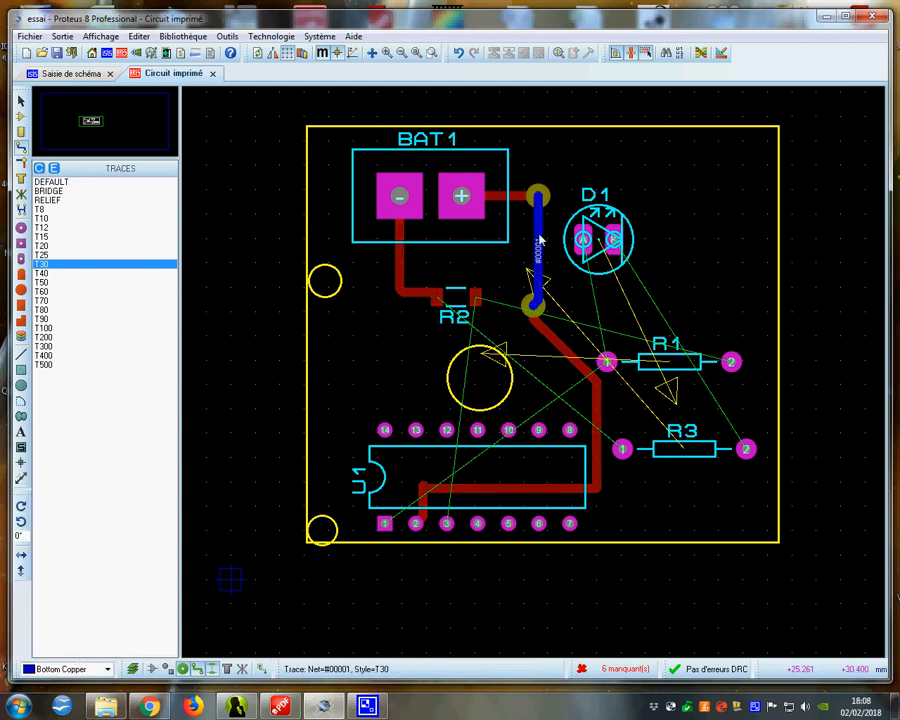
{"action": "left_click", "coordinate": [107, 669]}
{"action": "left_click", "coordinate": [70, 476]}
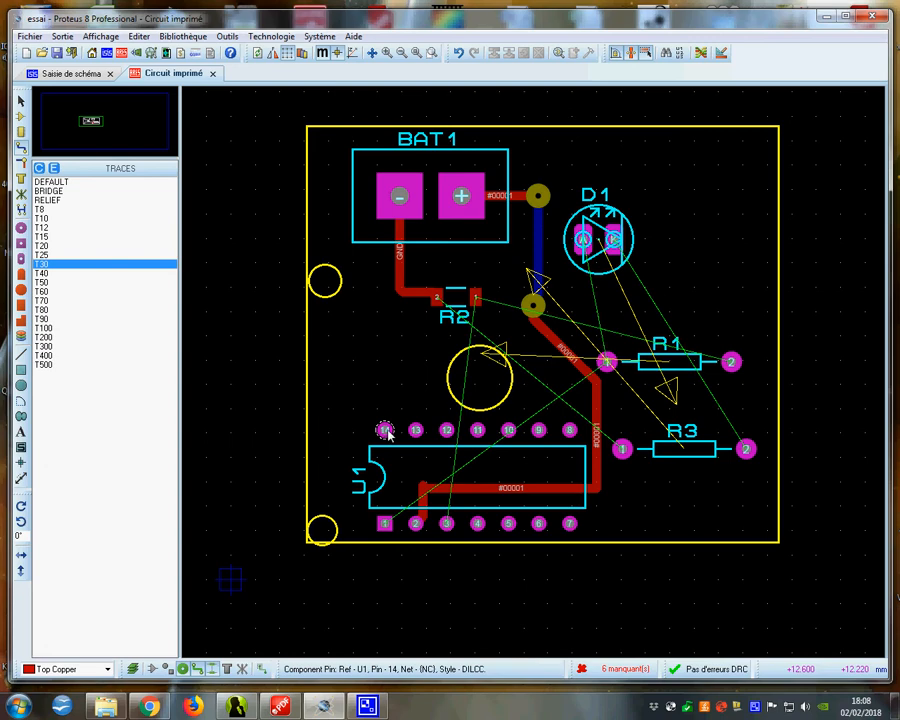
Autoroute the remaining connections in automatic mode with the default router settings
{"action": "left_click", "coordinate": [229, 37]}
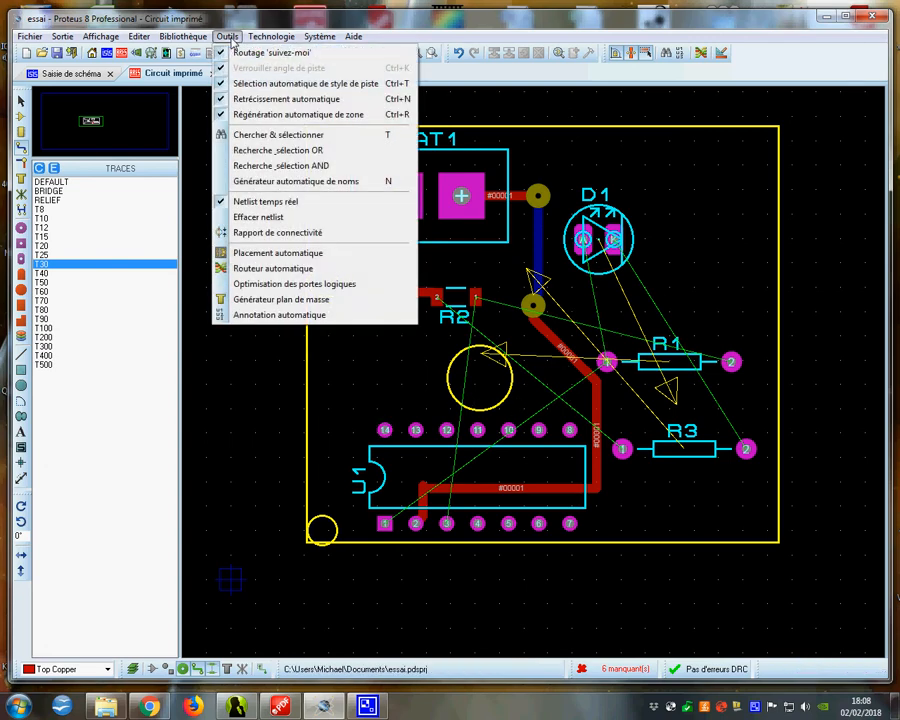
{"action": "left_click", "coordinate": [275, 270]}
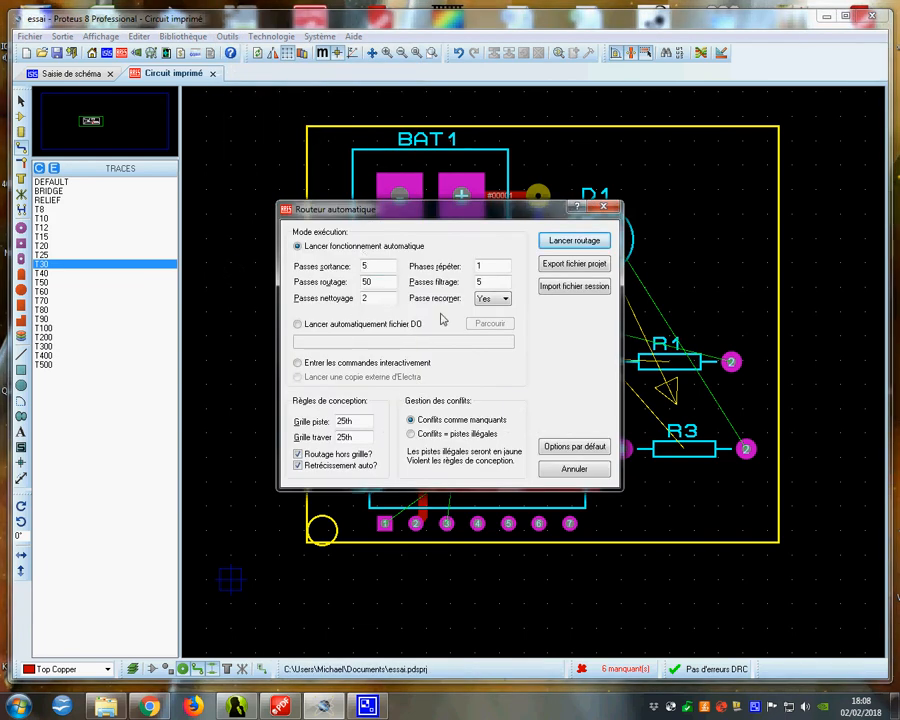
{"action": "left_click", "coordinate": [575, 242]}
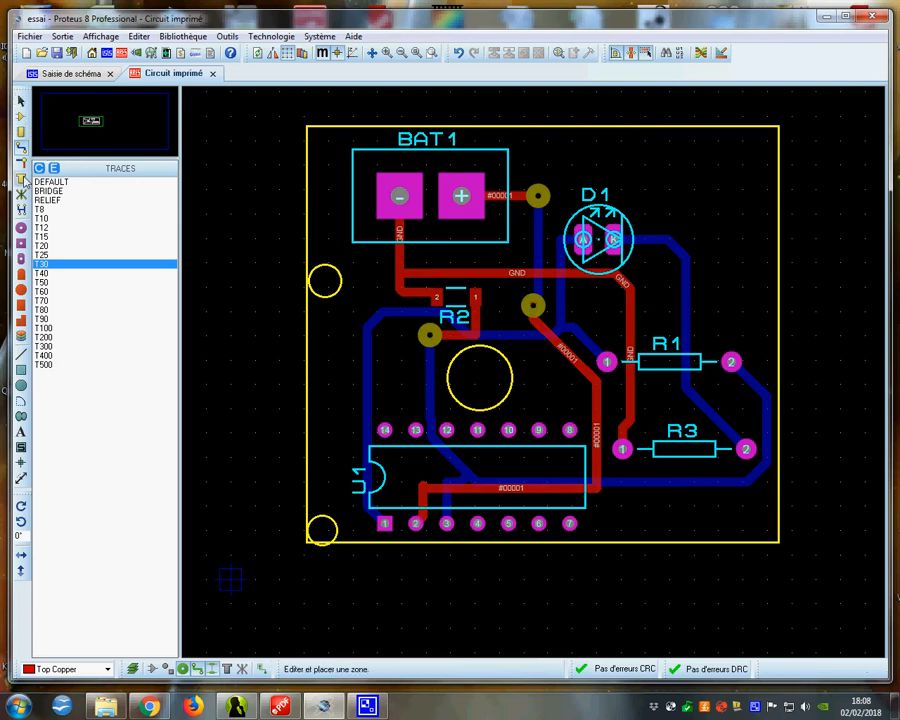
Select the track from BAT1's positive pad to U1 pin 2 and shift its diagonal Top Copper segment downward
{"action": "left_click", "coordinate": [21, 101]}
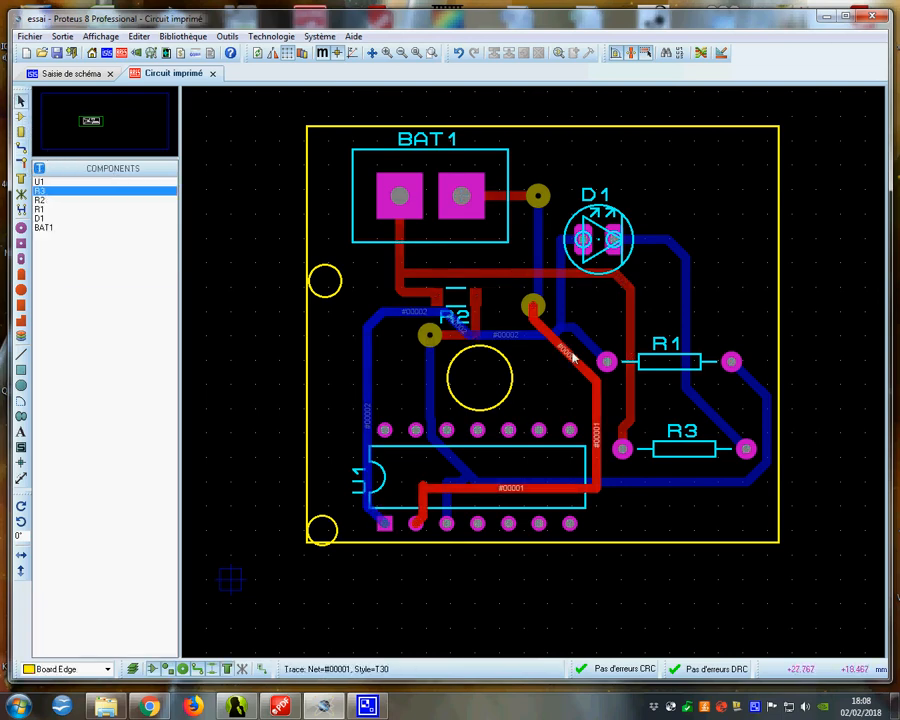
{"action": "left_click", "coordinate": [573, 362]}
{"action": "left_click_drag", "start_coordinate": [570, 358], "coordinate": [550, 371]}
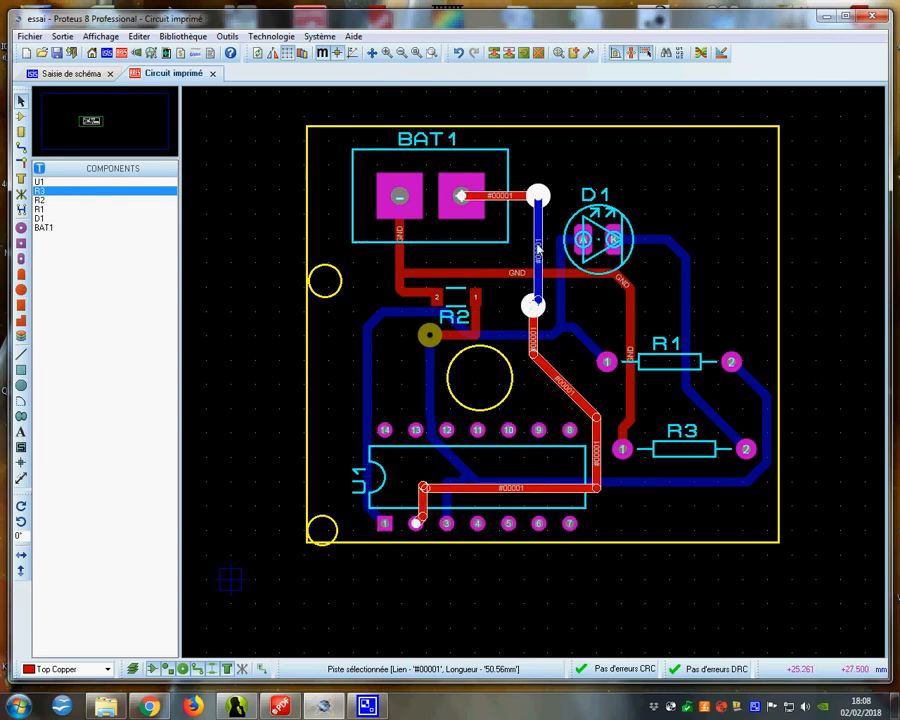
Change the track style of the whole selected track from BAT1's positive pad to U1 pin 2 to T40
{"action": "right_click", "coordinate": [550, 238]}
{"action": "mouse_move", "coordinate": [600, 399]}
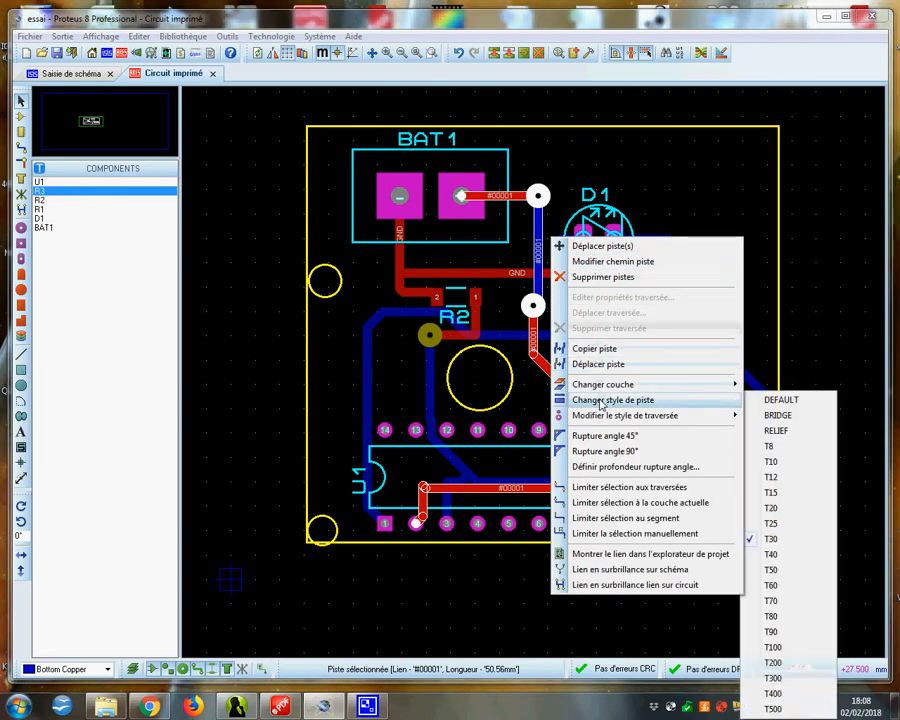
{"action": "left_click", "coordinate": [771, 555]}
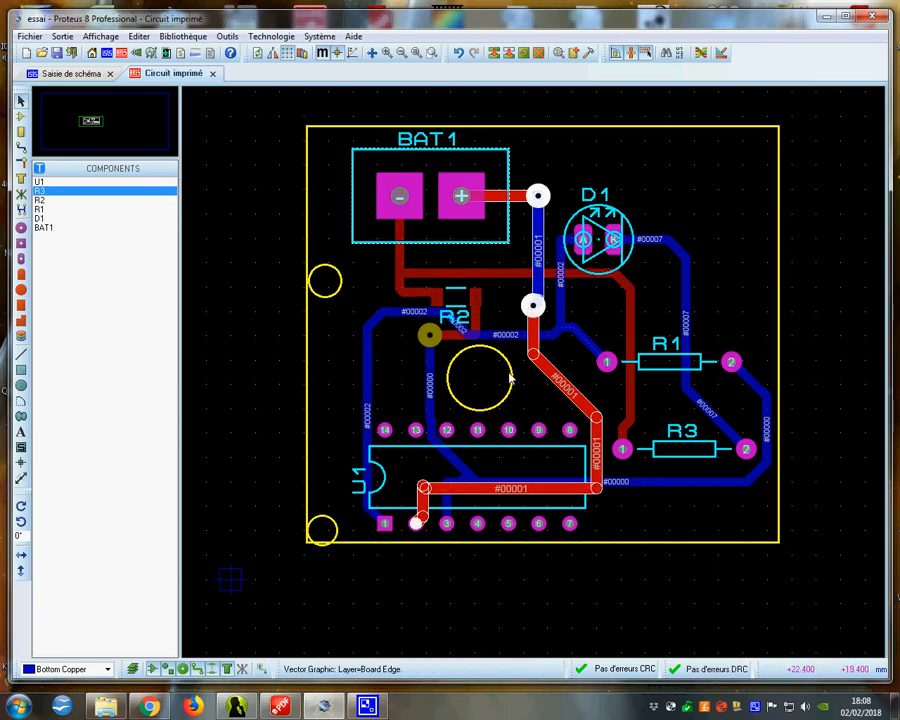
Limit the selection to the track's diagonal Top Copper segment and change its style to T15
{"action": "right_click", "coordinate": [576, 386]}
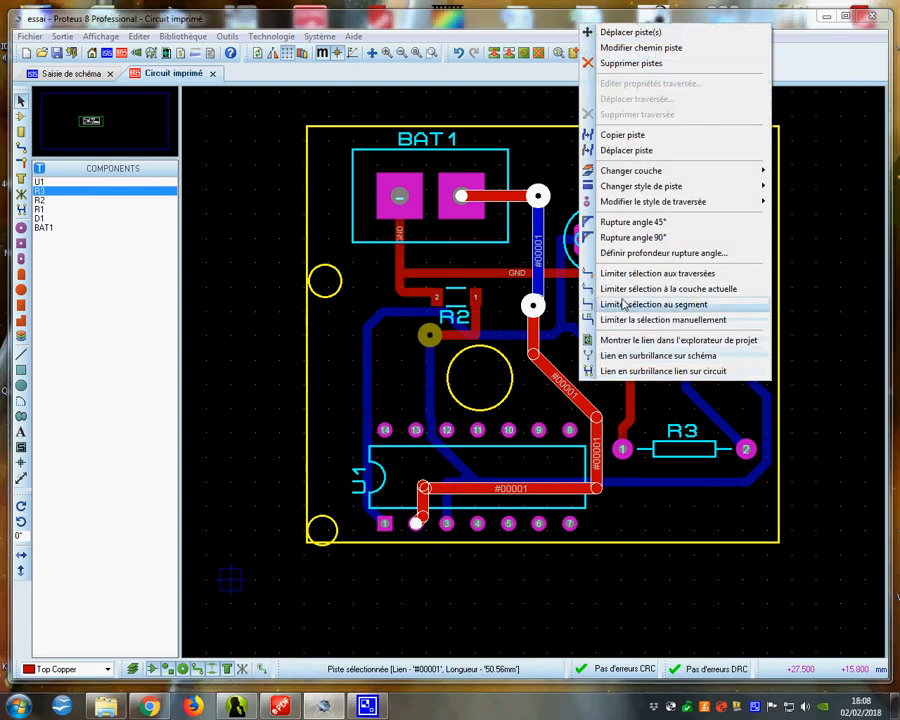
{"action": "left_click", "coordinate": [624, 304]}
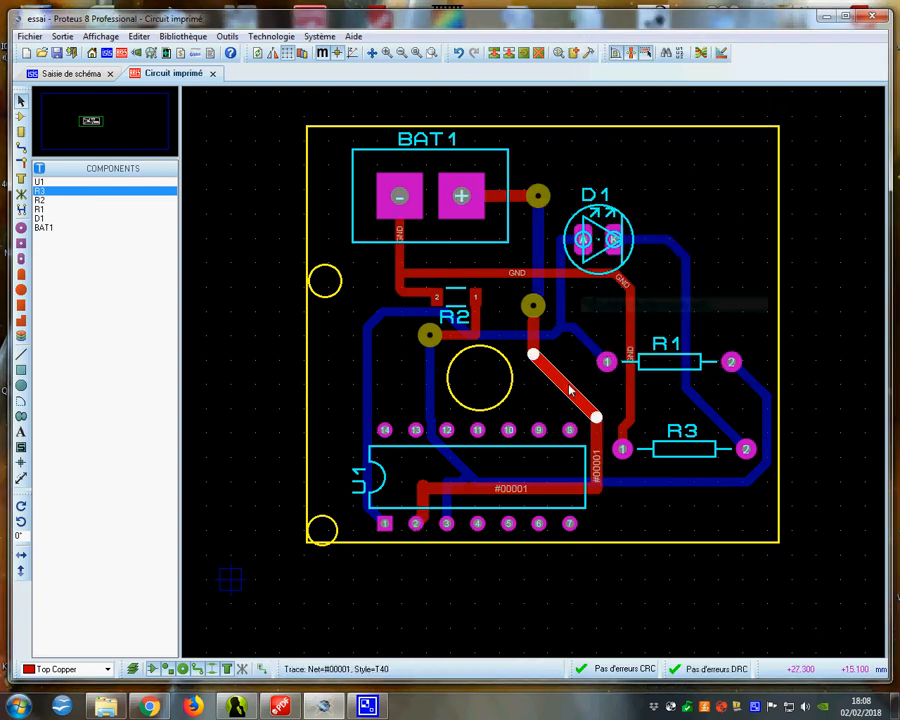
{"action": "right_click", "coordinate": [588, 376]}
{"action": "mouse_move", "coordinate": [649, 181]}
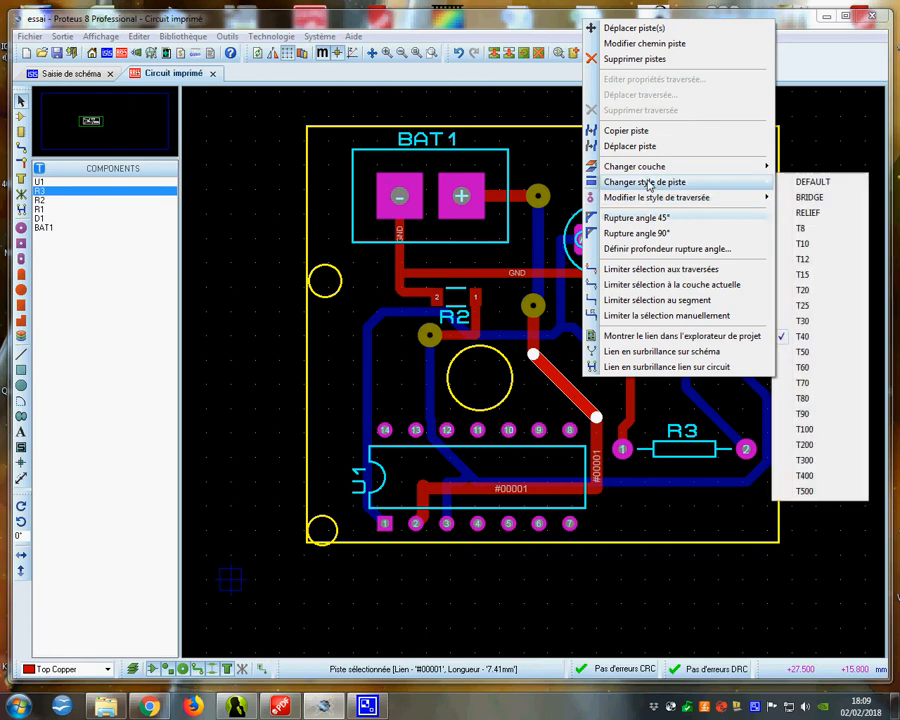
{"action": "left_click", "coordinate": [803, 275]}
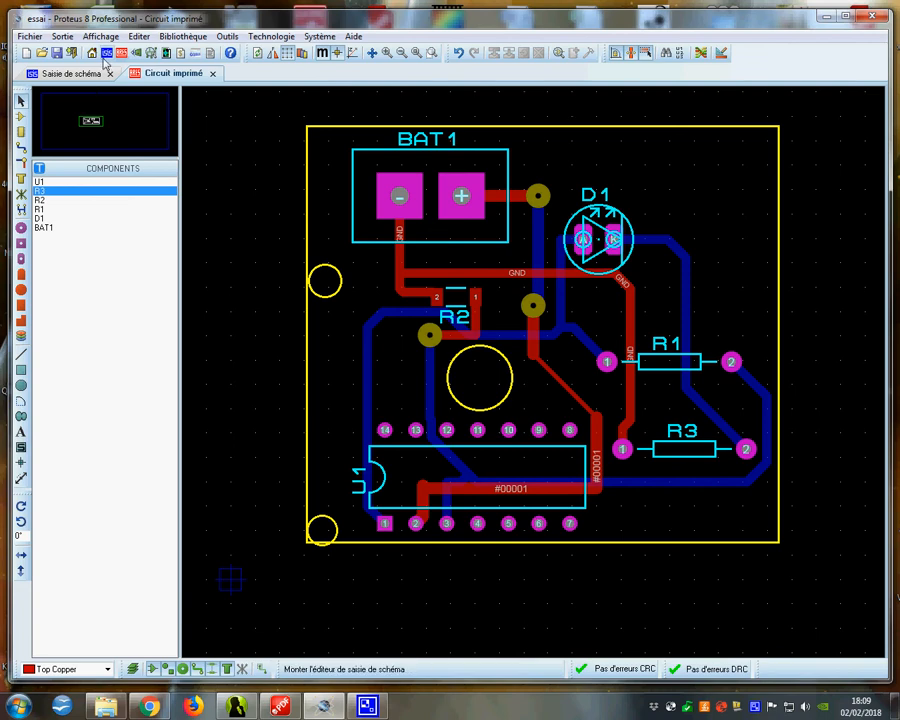
View the board's fabrication notes and close them without entering any text
{"action": "left_click", "coordinate": [62, 37]}
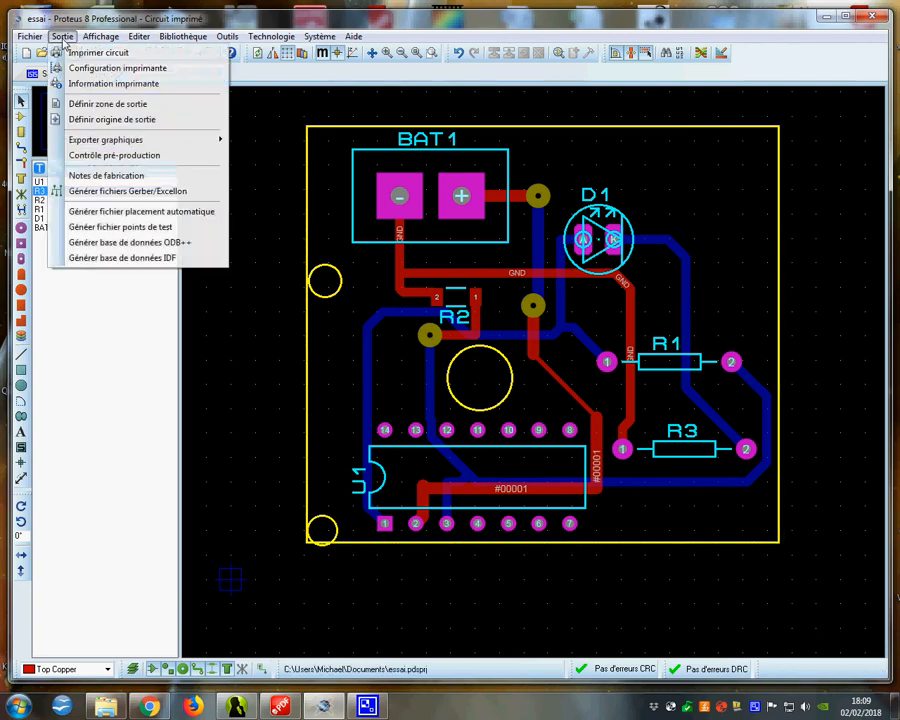
{"action": "left_click", "coordinate": [110, 176]}
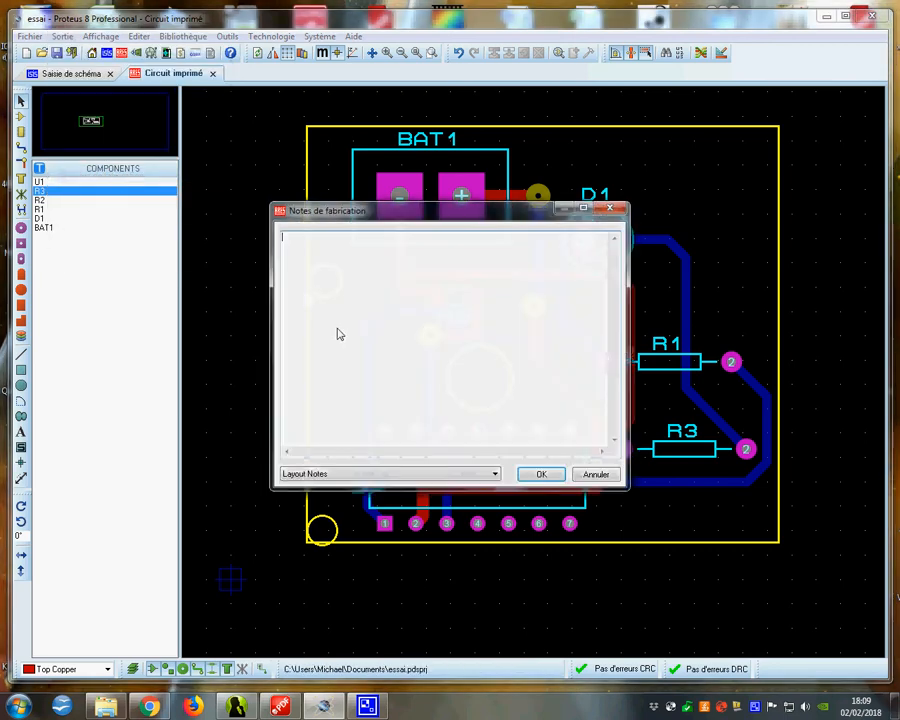
{"action": "left_click", "coordinate": [541, 474]}
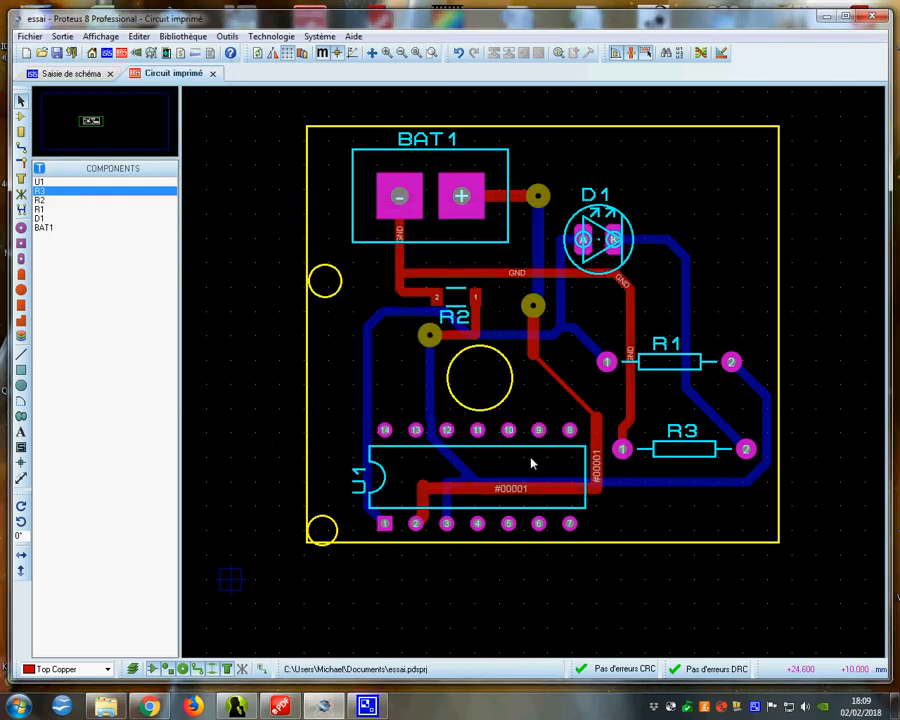
Run the pre-production check, locate the first pad flagged in its solder resist test, and close the report
{"action": "left_click", "coordinate": [62, 36]}
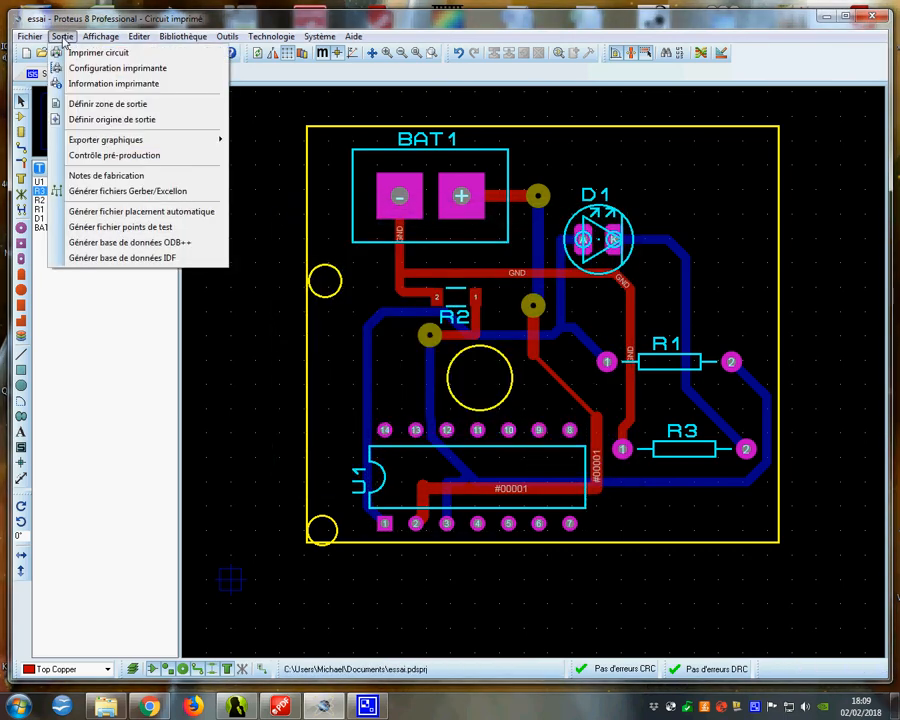
{"action": "mouse_move", "coordinate": [90, 37]}
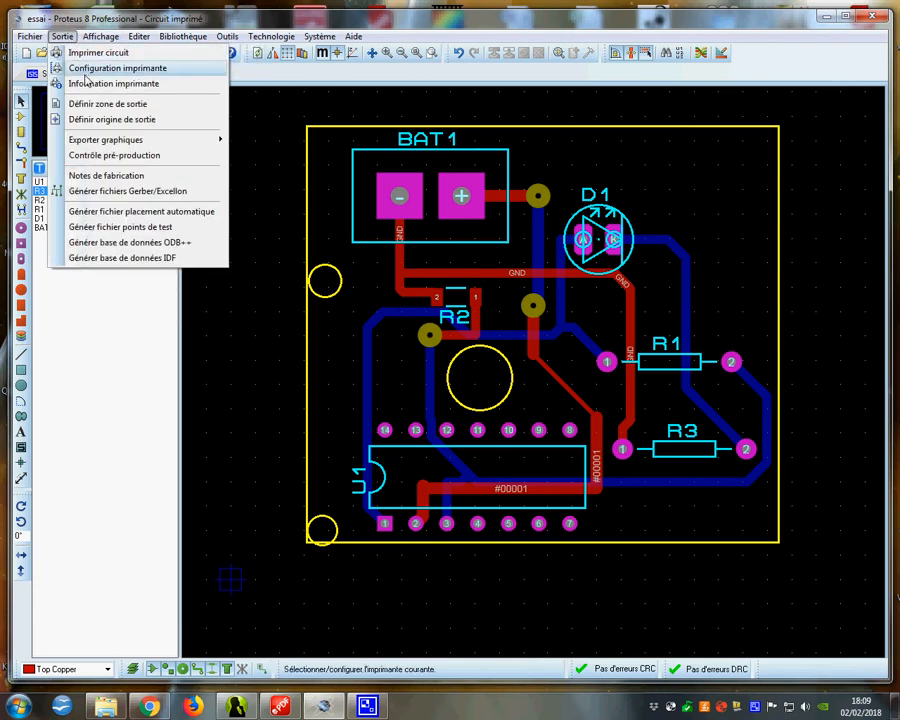
{"action": "left_click", "coordinate": [114, 157]}
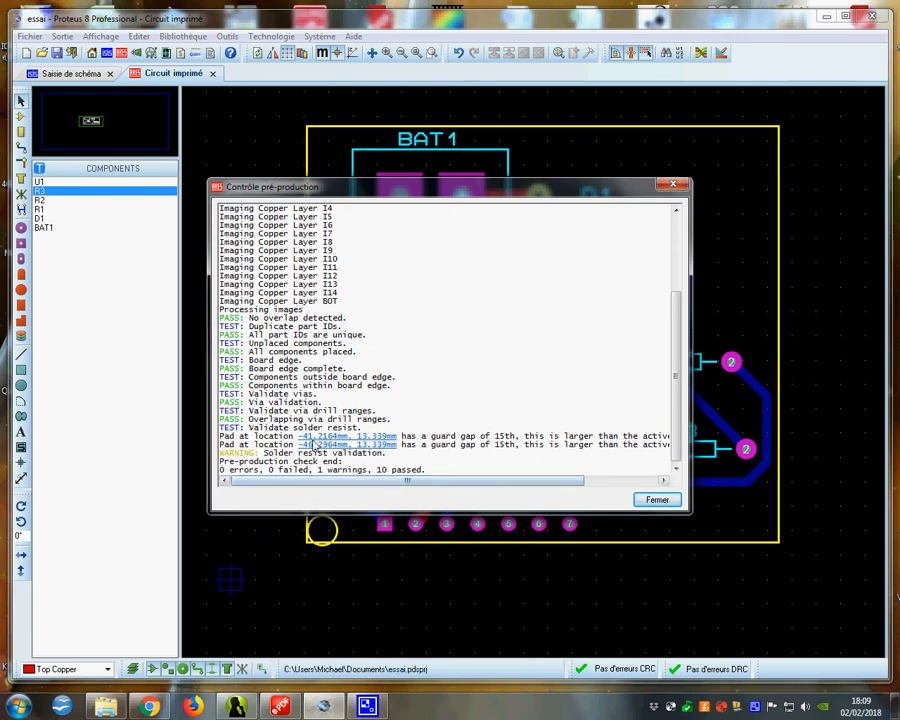
{"action": "double_click", "coordinate": [332, 437]}
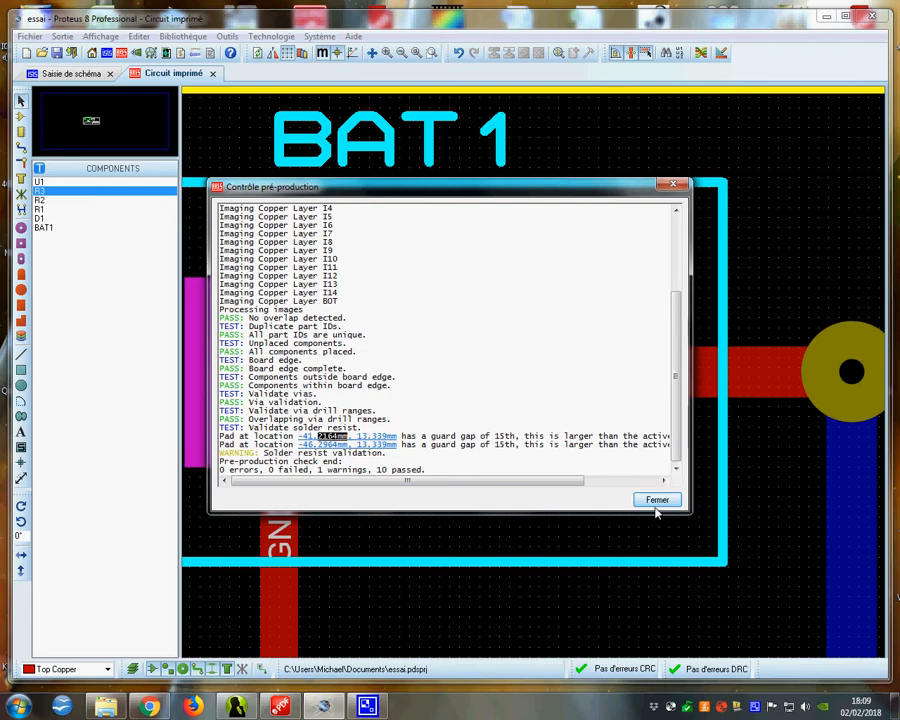
{"action": "left_click", "coordinate": [657, 500]}
{"action": "scroll", "coordinate": [418, 396], "scroll_direction": "down", "scroll_amount": 1}
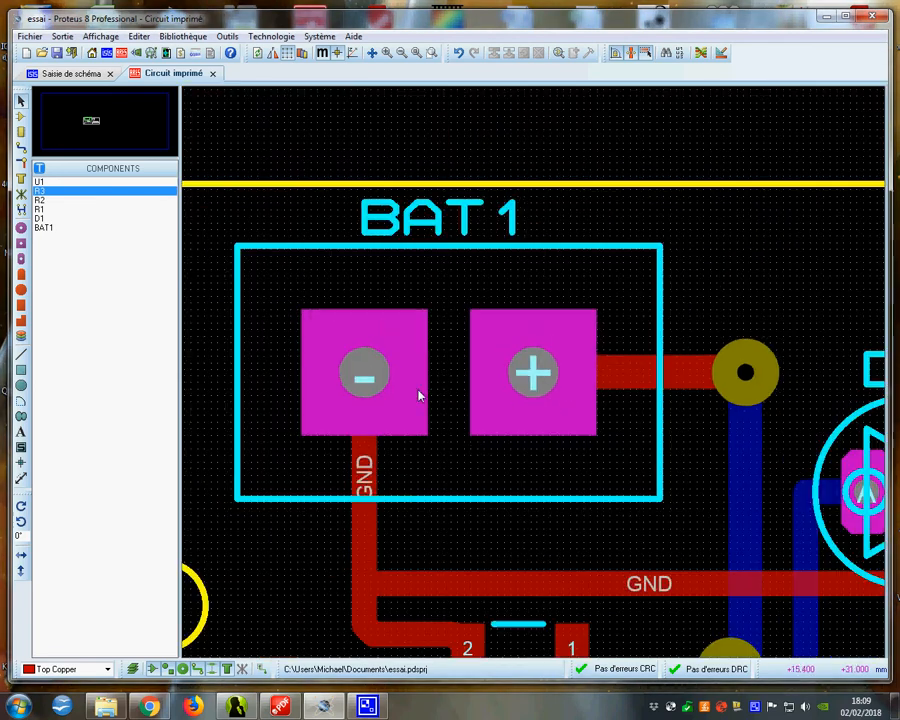
{"action": "scroll", "coordinate": [472, 400], "scroll_direction": "down", "scroll_amount": 4}
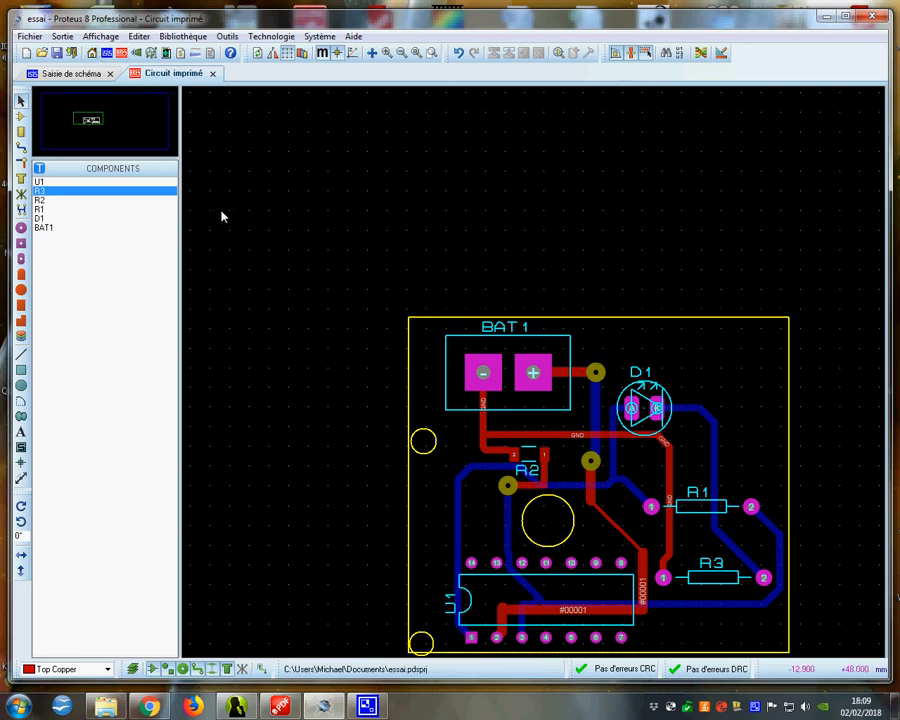
{"action": "scroll", "coordinate": [464, 410], "scroll_direction": "down", "scroll_amount": 1}
{"action": "scroll", "coordinate": [530, 366], "scroll_direction": "up", "scroll_amount": 1}
{"action": "scroll", "coordinate": [530, 366], "scroll_direction": "down", "scroll_amount": 1}
{"action": "scroll", "coordinate": [472, 336], "scroll_direction": "up", "scroll_amount": 1}
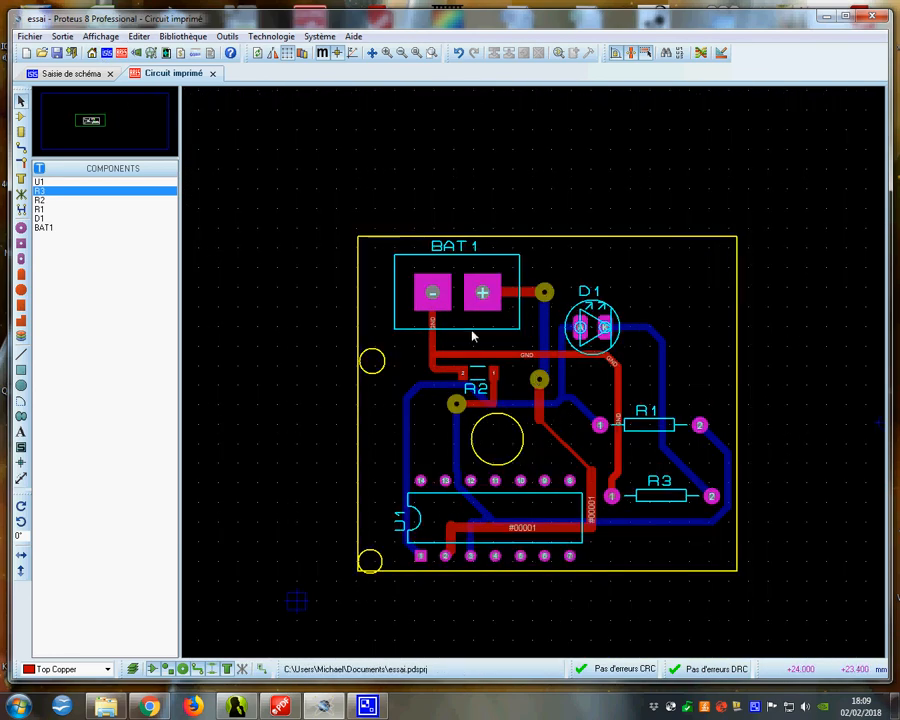
Start the Gerber/Excellon file generation, accepting the recommended pre-production check and closing its report
{"action": "left_click", "coordinate": [62, 37]}
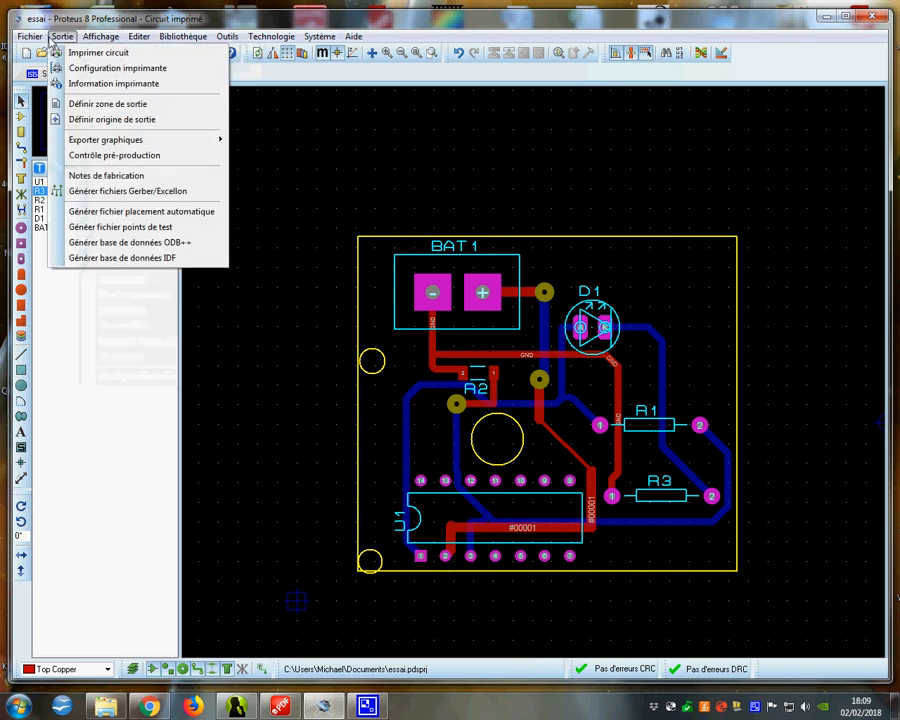
{"action": "left_click", "coordinate": [114, 192]}
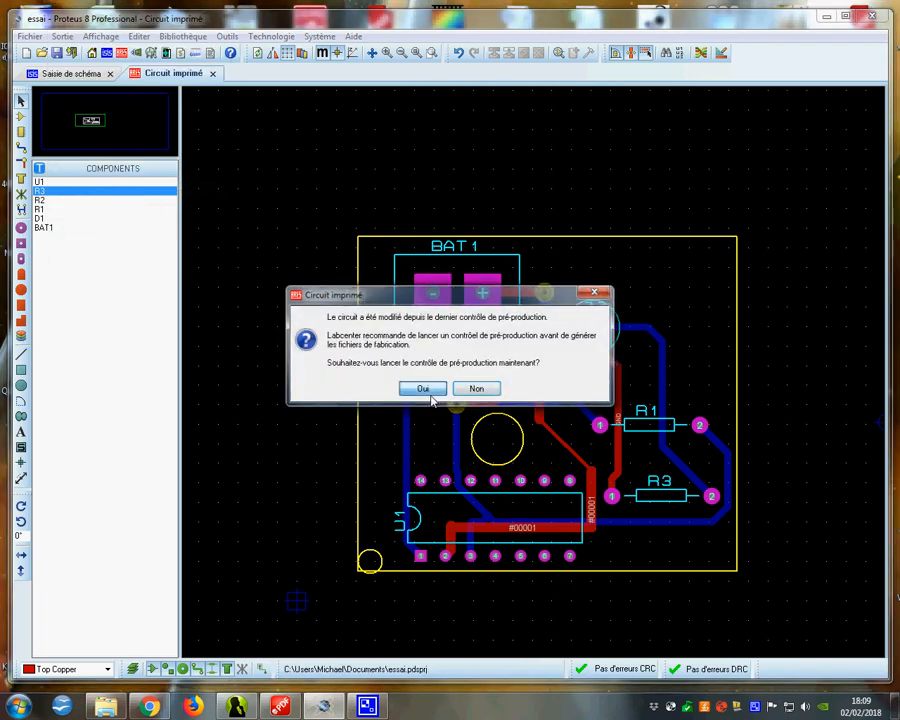
{"action": "left_click", "coordinate": [414, 390]}
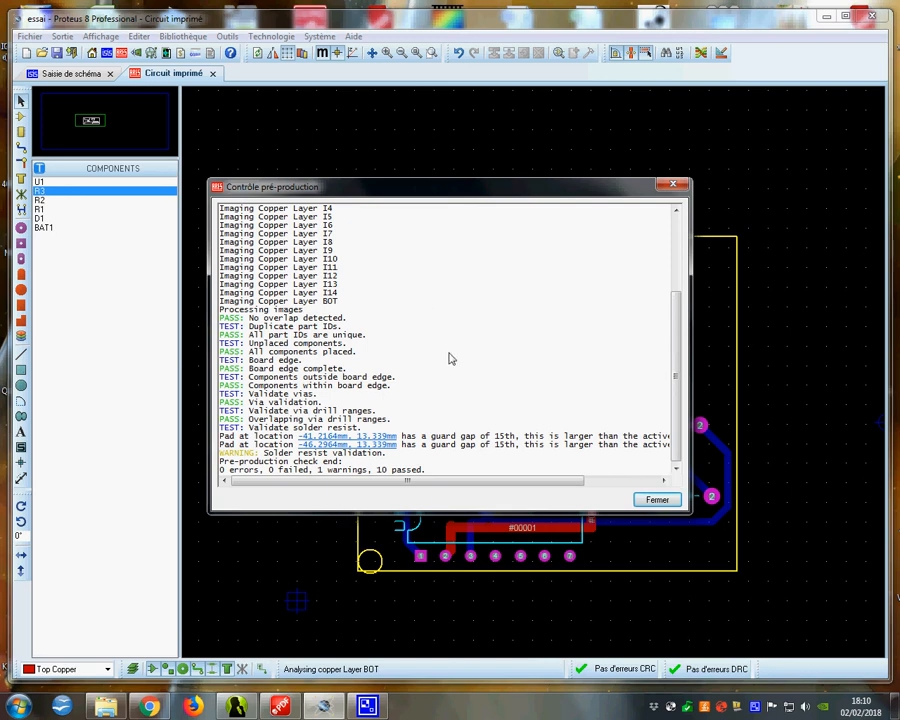
{"action": "left_click", "coordinate": [657, 499]}
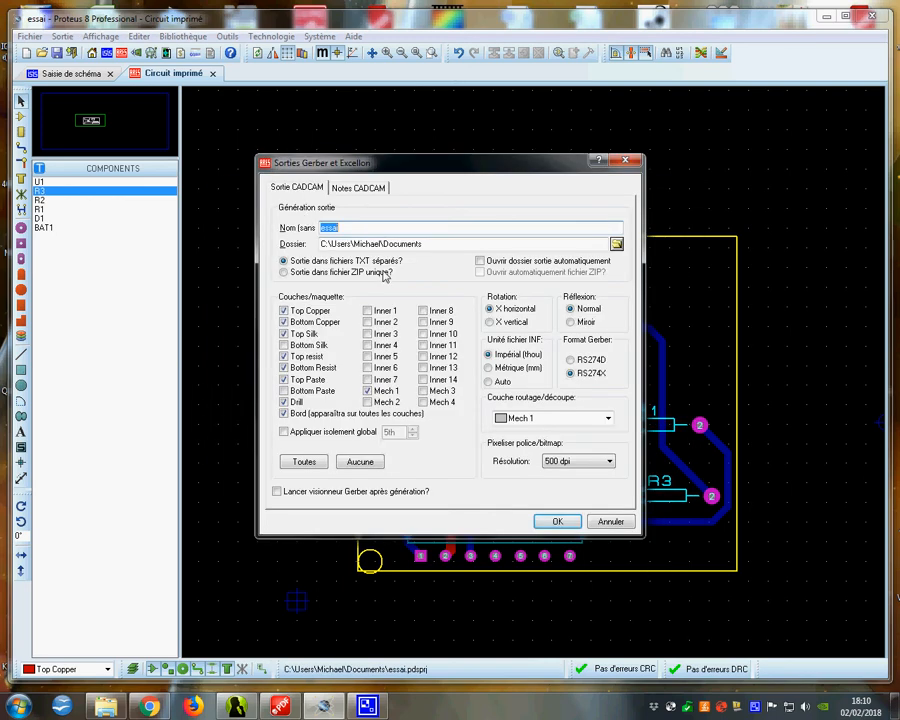
Generate the Gerber/Excellon output as a single ZIP file in the folder C:\1 CléUSB Travail
{"action": "left_click", "coordinate": [283, 272]}
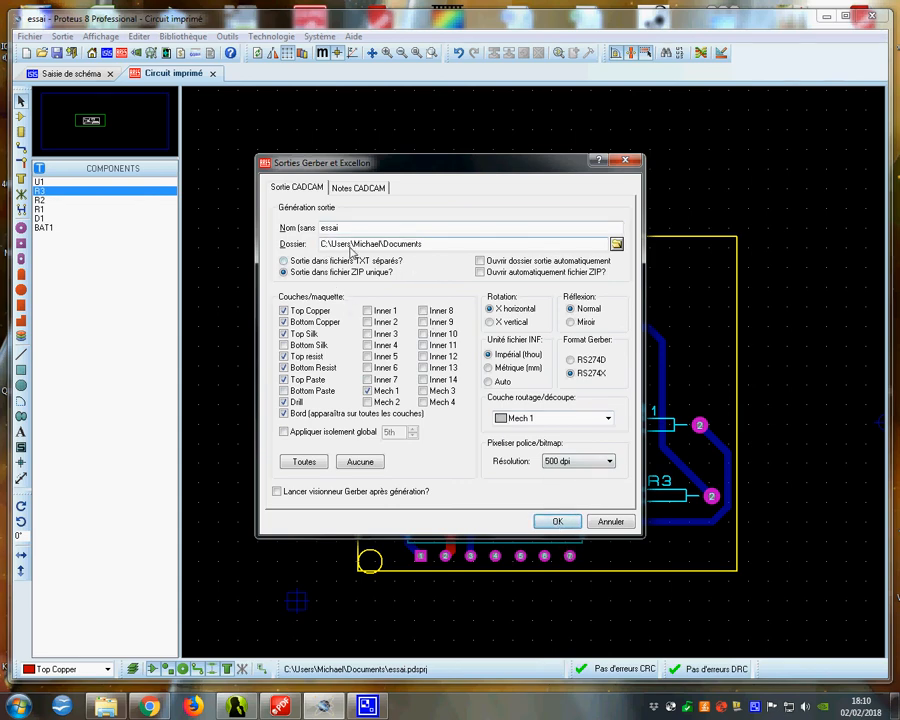
{"action": "left_click", "coordinate": [617, 244]}
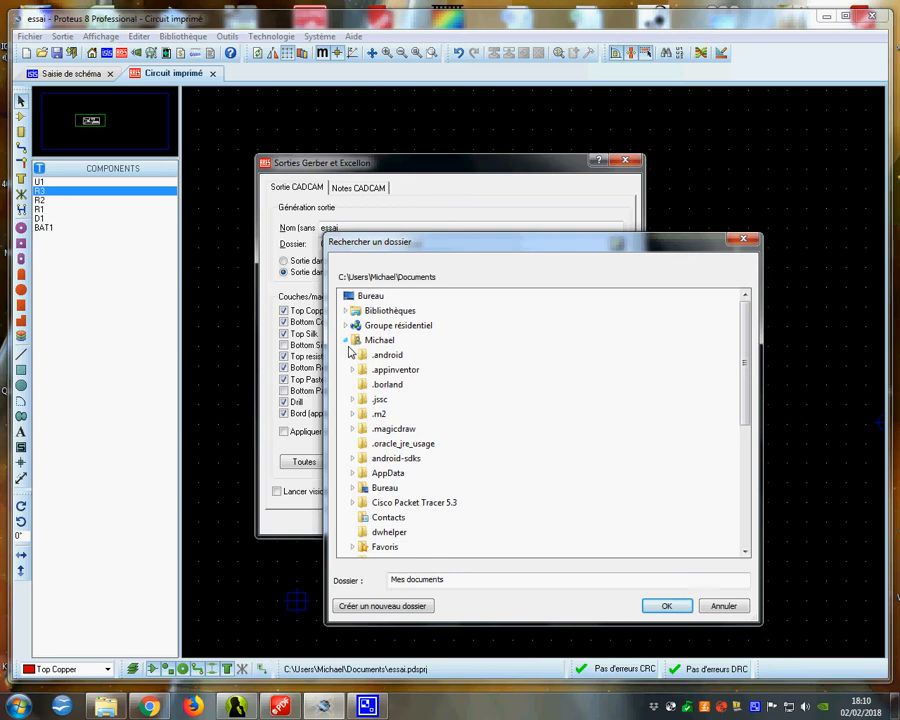
{"action": "left_click", "coordinate": [346, 341]}
{"action": "left_click", "coordinate": [384, 355]}
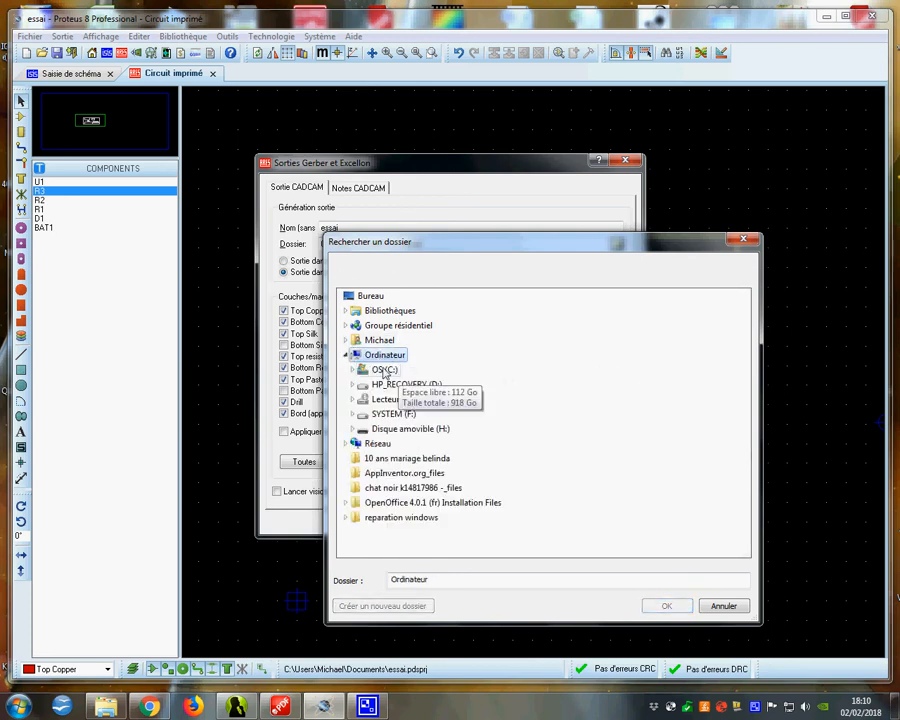
{"action": "left_click", "coordinate": [384, 370]}
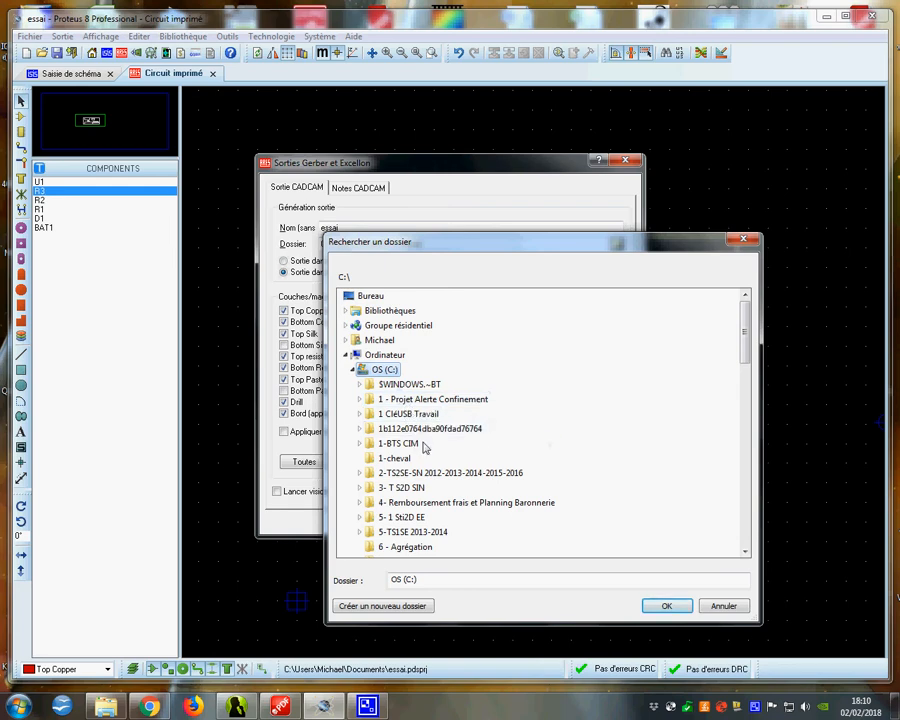
{"action": "left_click", "coordinate": [412, 414]}
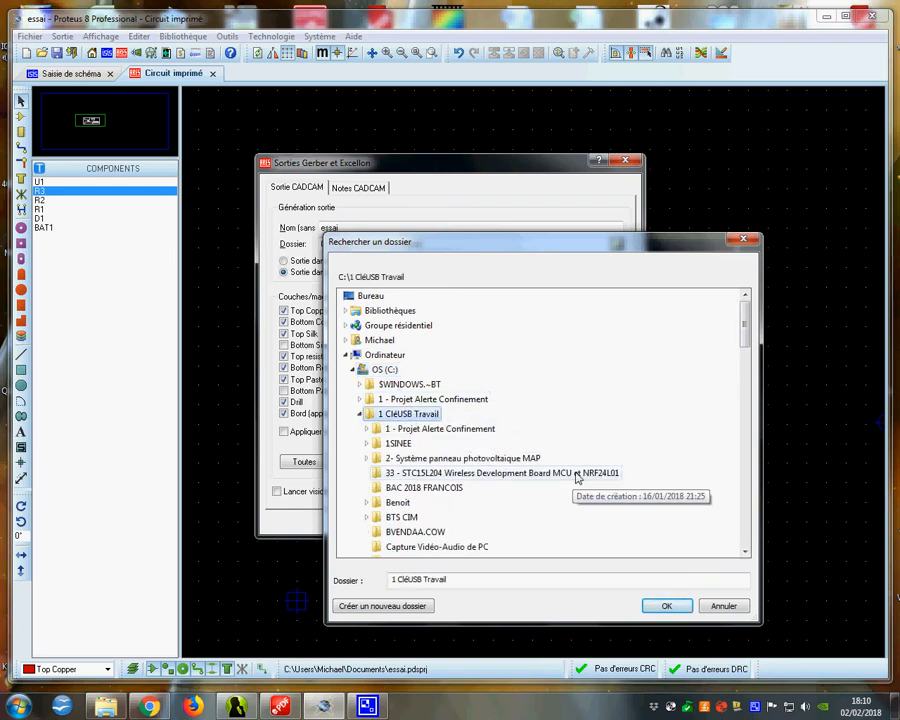
{"action": "left_click", "coordinate": [662, 607]}
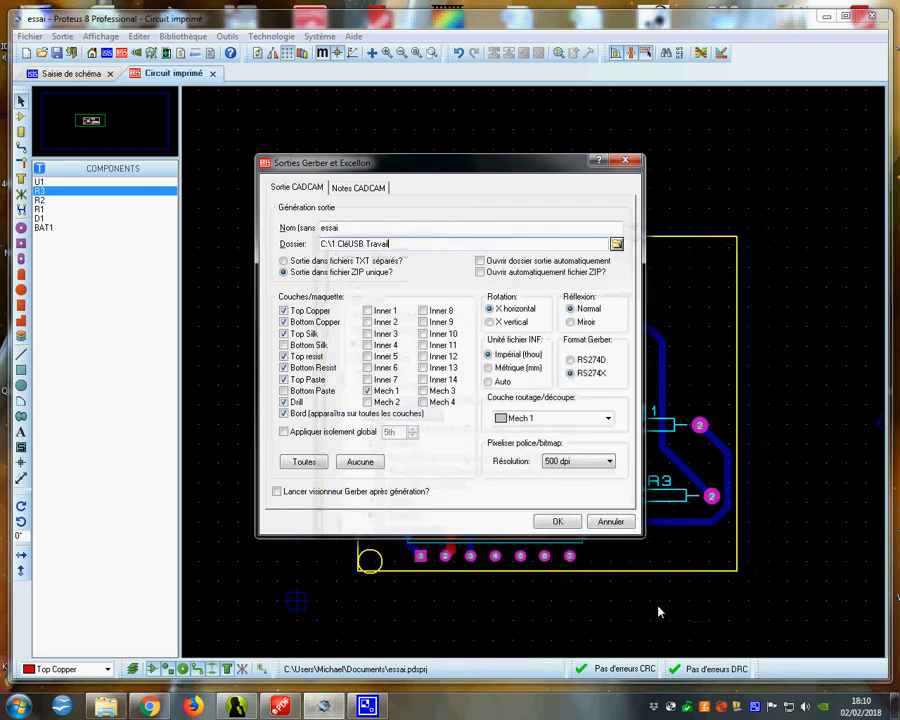
{"action": "left_click", "coordinate": [568, 528]}
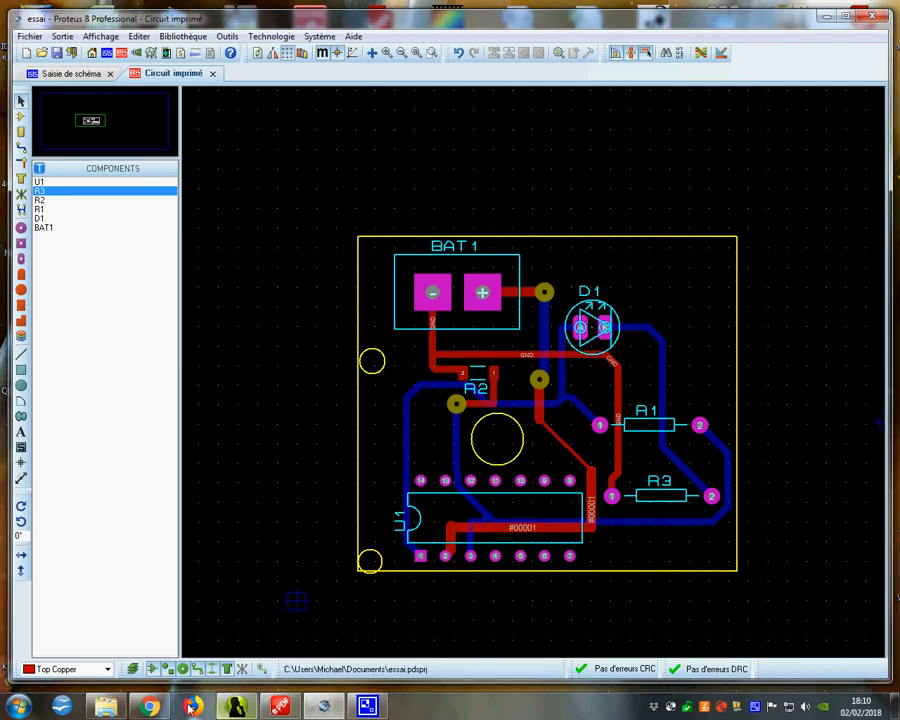
Switch to Windows Explorer and locate the "essai - CADCAM" ZIP archive in C:\1 CléUSB Travail
{"action": "left_click", "coordinate": [112, 708]}
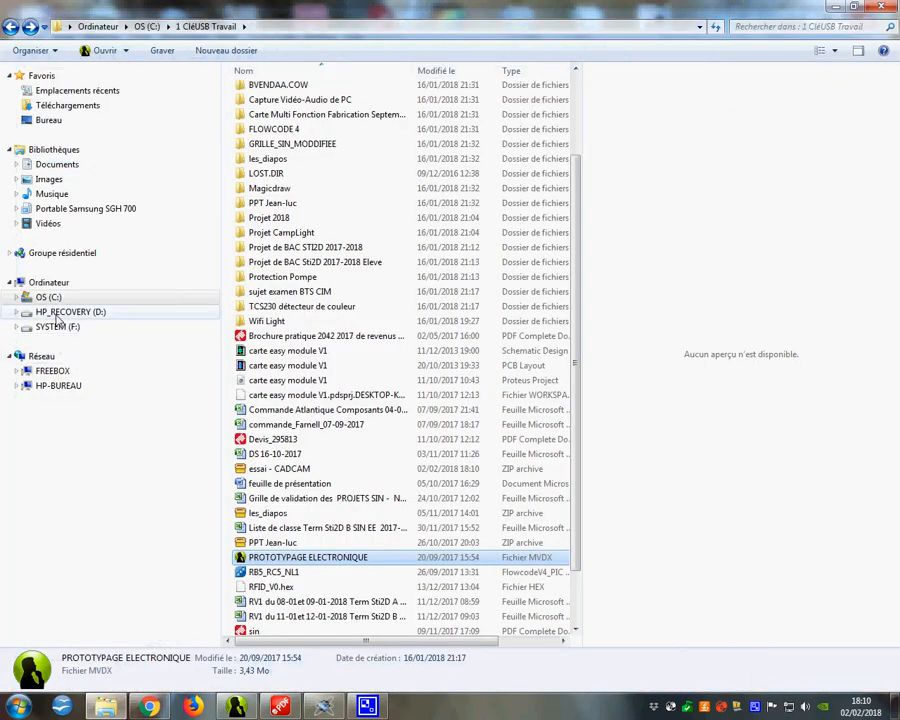
{"action": "left_click", "coordinate": [50, 297]}
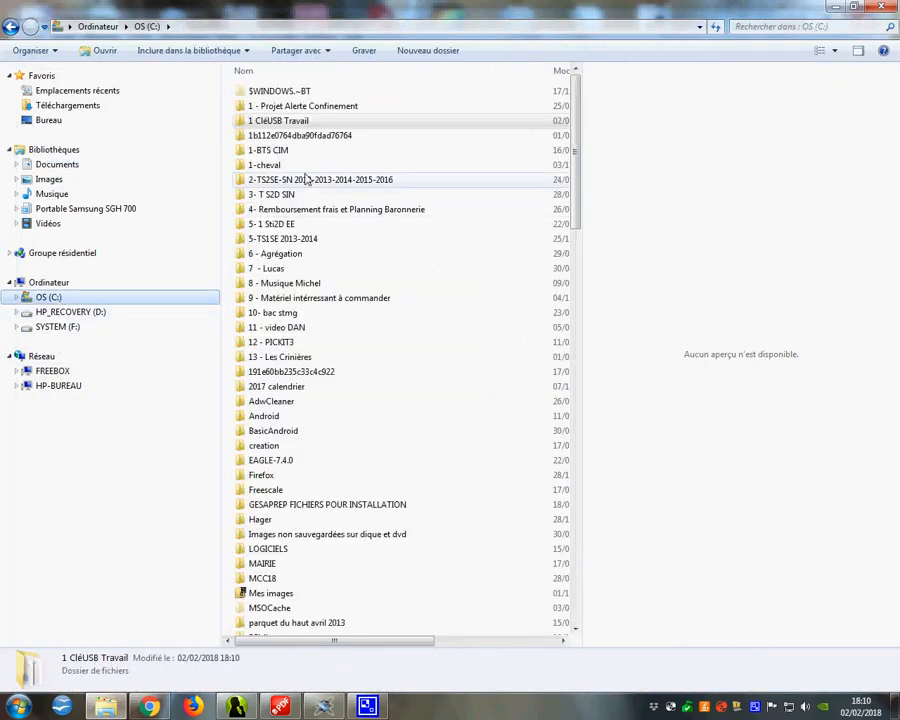
{"action": "double_click", "coordinate": [295, 120]}
{"action": "left_click_drag", "start_coordinate": [578, 400], "coordinate": [590, 517]}
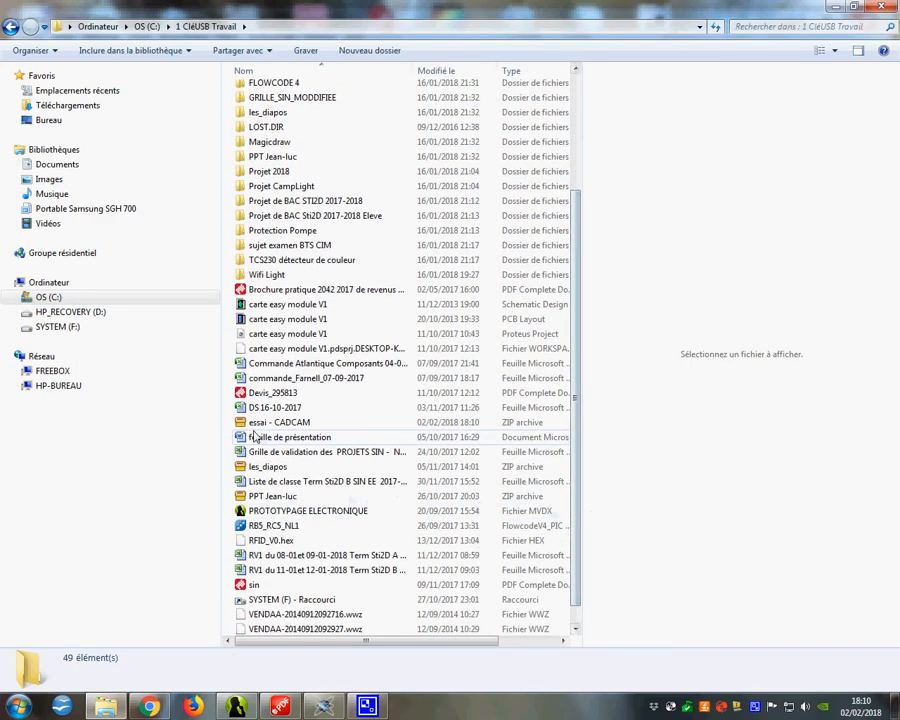
{"action": "left_click", "coordinate": [398, 423]}
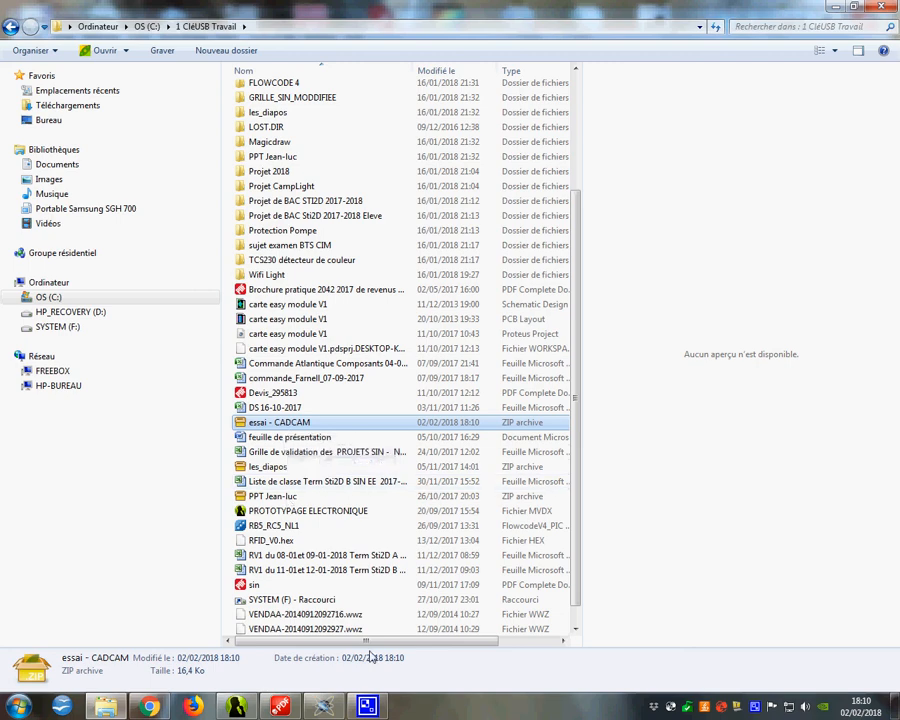
Switch back to Proteus, view the schematic capture, and return to the PCB layout
{"action": "left_click", "coordinate": [367, 706]}
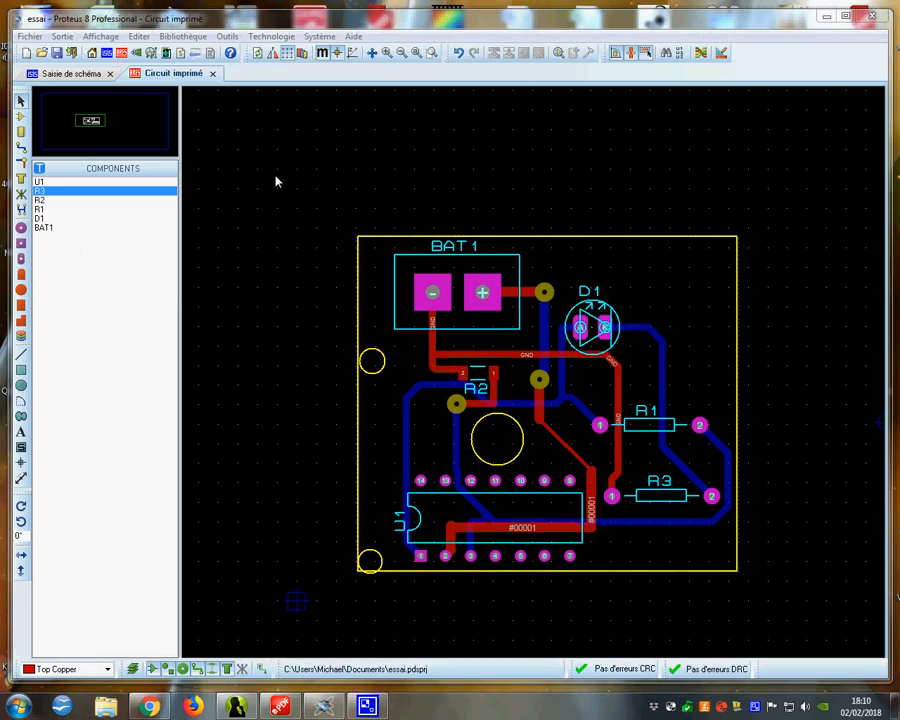
{"action": "left_click", "coordinate": [70, 73]}
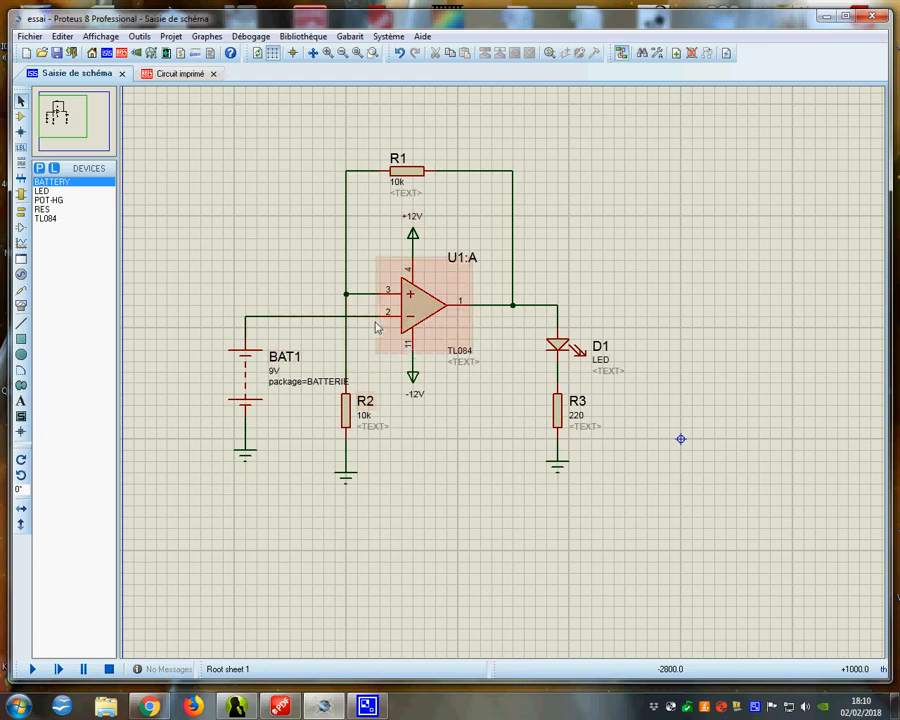
{"action": "left_click", "coordinate": [186, 74]}
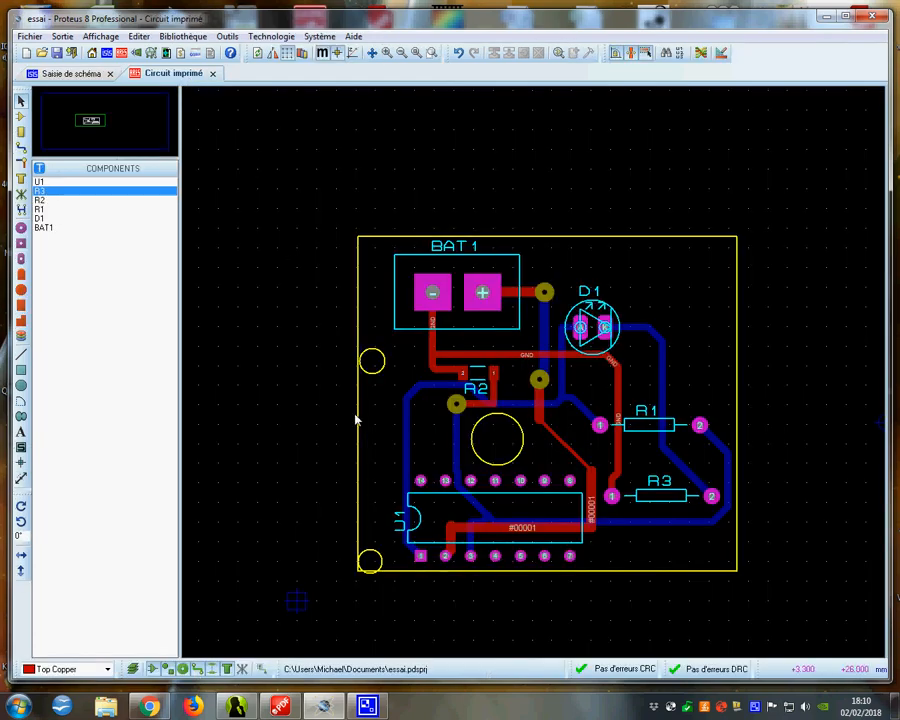
{"action": "left_click", "coordinate": [228, 36]}
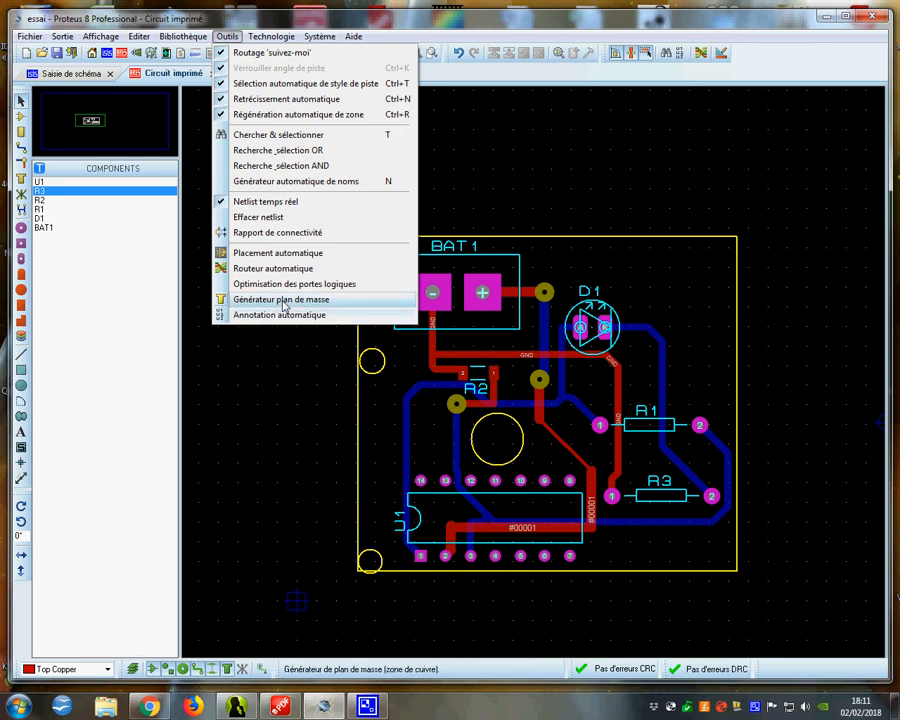
{"action": "left_click", "coordinate": [308, 365]}
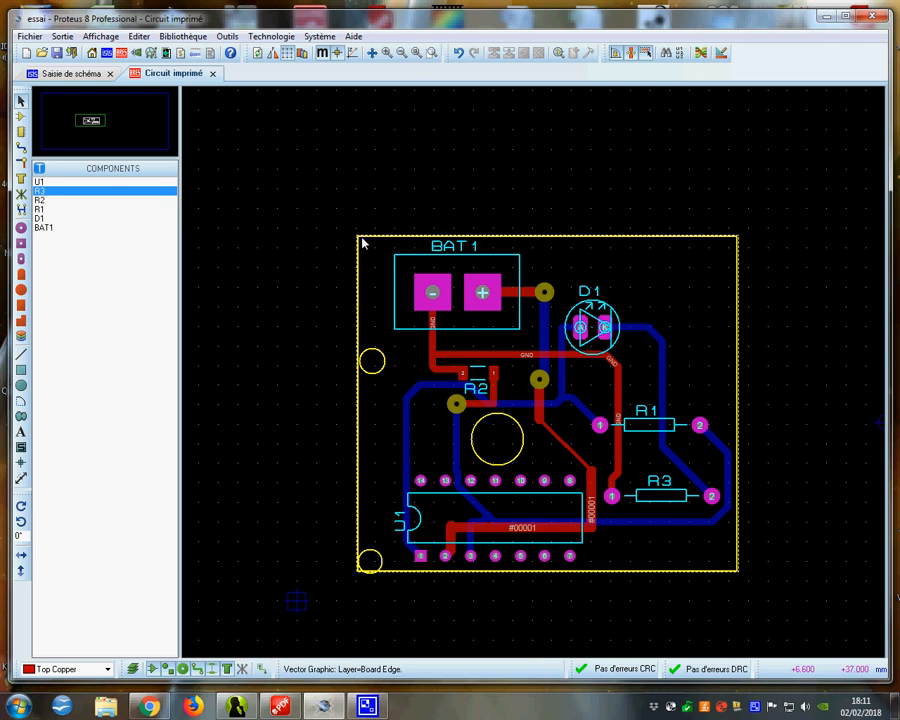
{"action": "left_click_drag", "start_coordinate": [363, 243], "coordinate": [733, 568]}
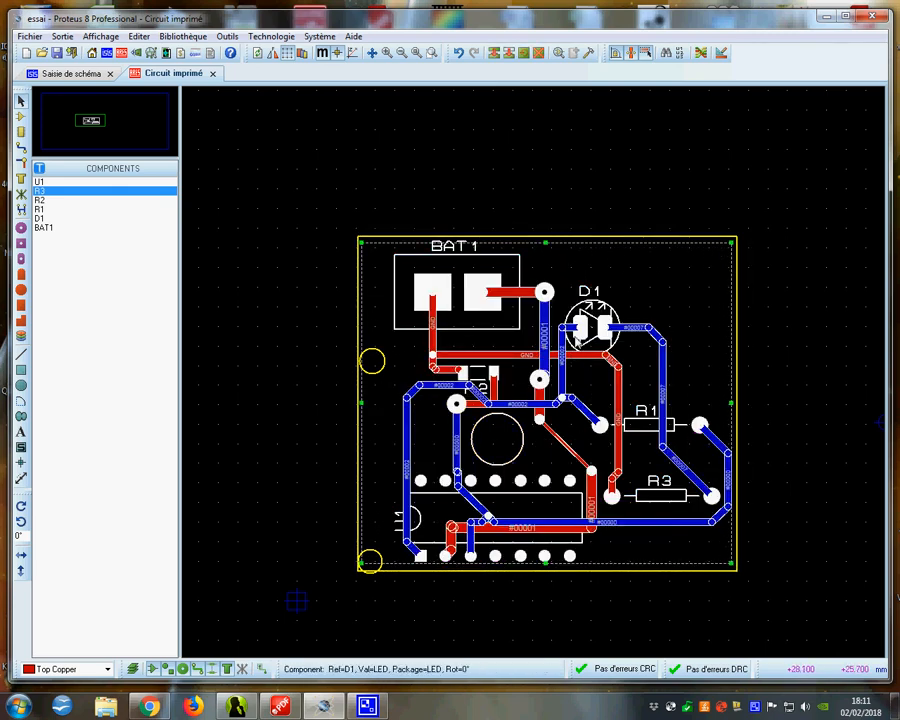
{"action": "right_click", "coordinate": [650, 281]}
{"action": "left_click", "coordinate": [614, 177]}
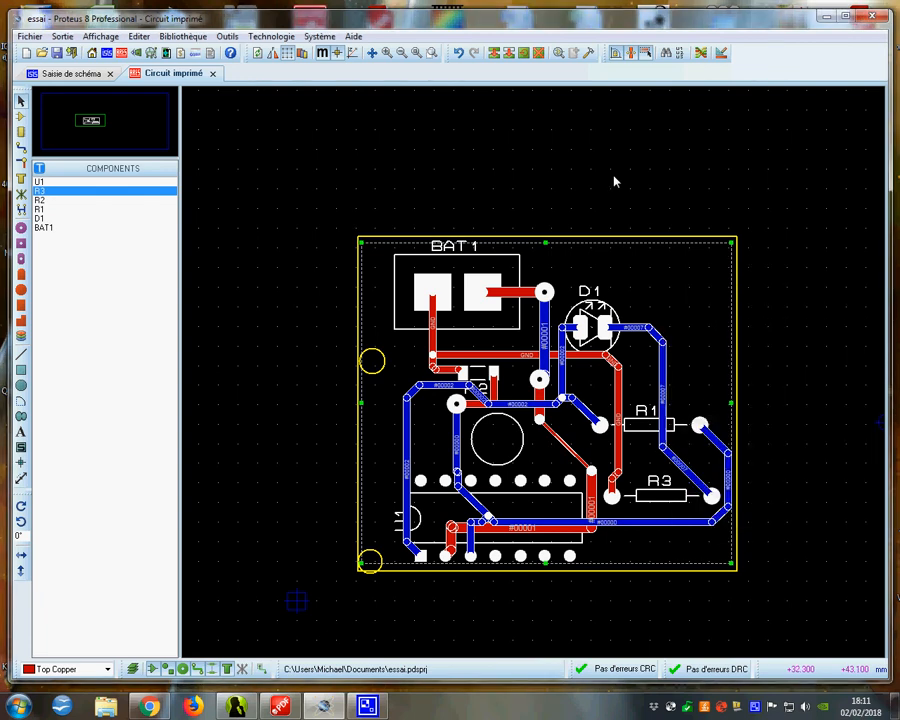
{"action": "left_click", "coordinate": [614, 177]}
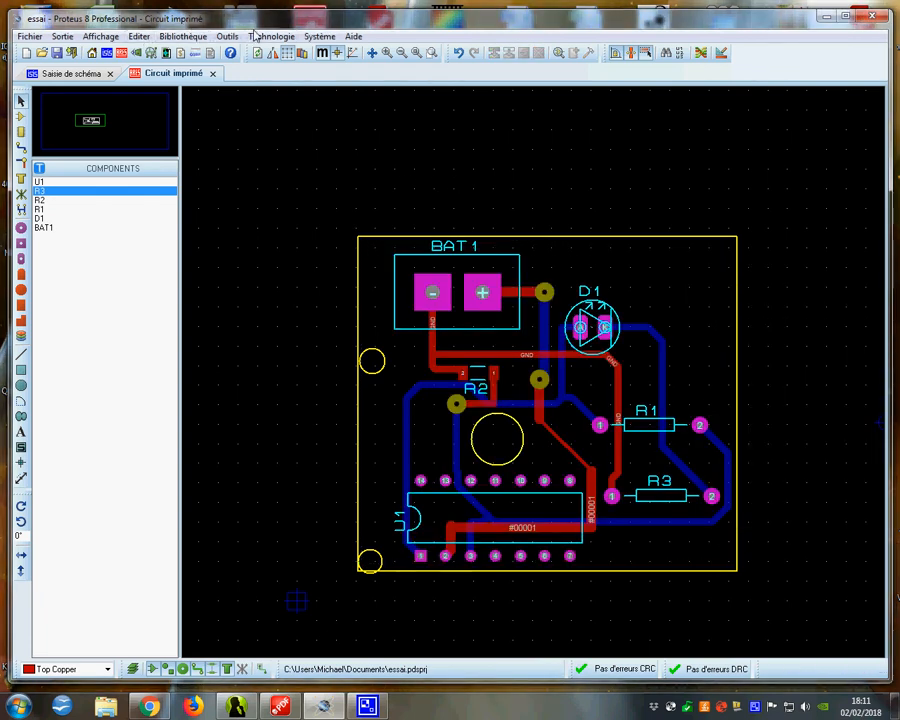
Generate a ground plane on the Bottom Copper layer with no net assigned, the DEFAULT boundary style and 25th edge clearance
{"action": "left_click", "coordinate": [186, 36]}
{"action": "mouse_move", "coordinate": [224, 37]}
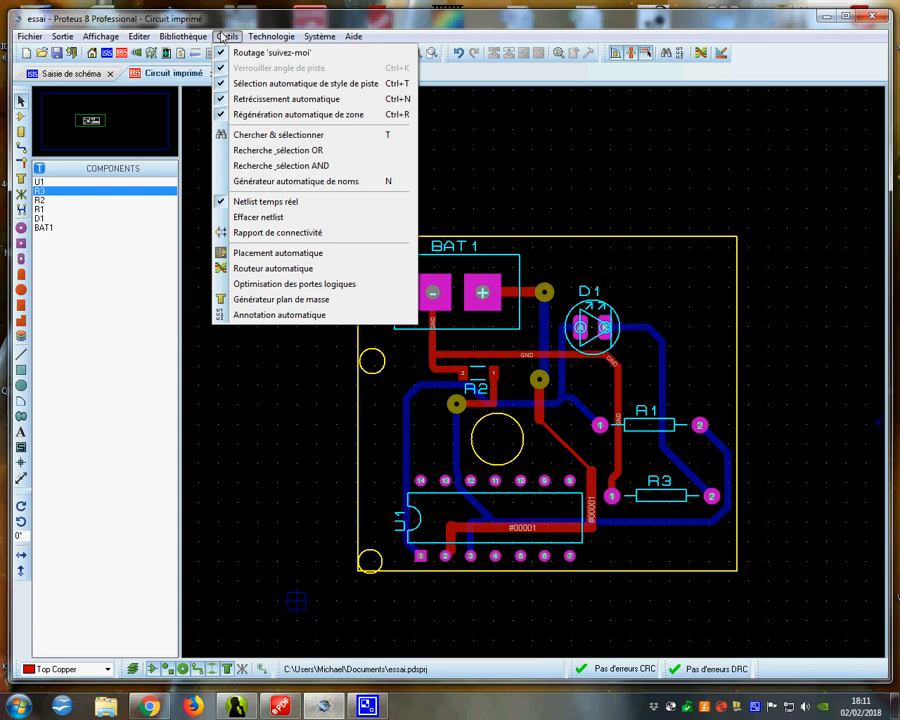
{"action": "left_click", "coordinate": [285, 300]}
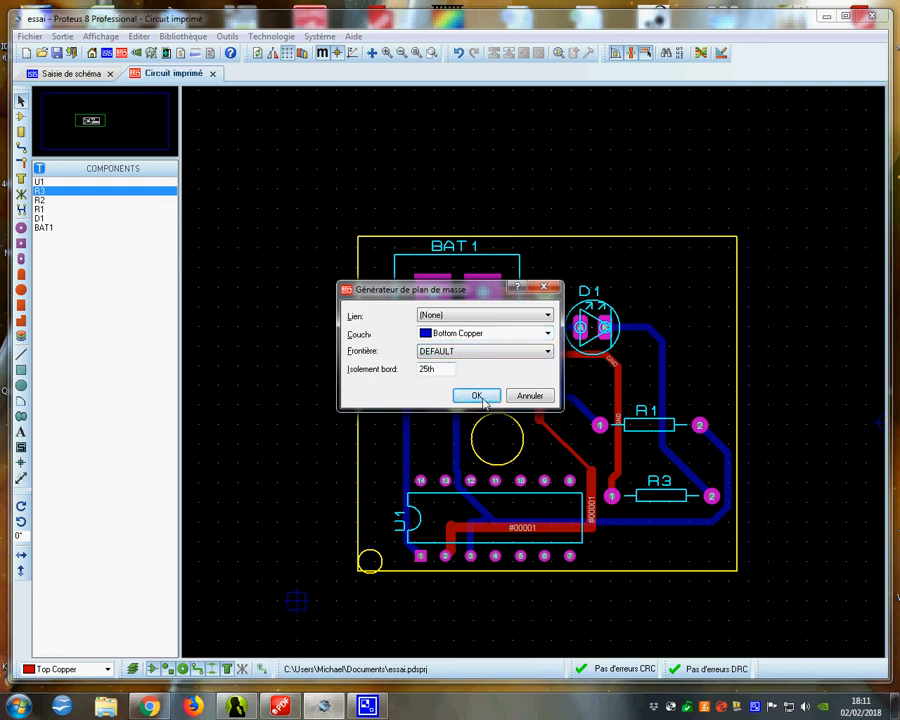
{"action": "left_click", "coordinate": [477, 396]}
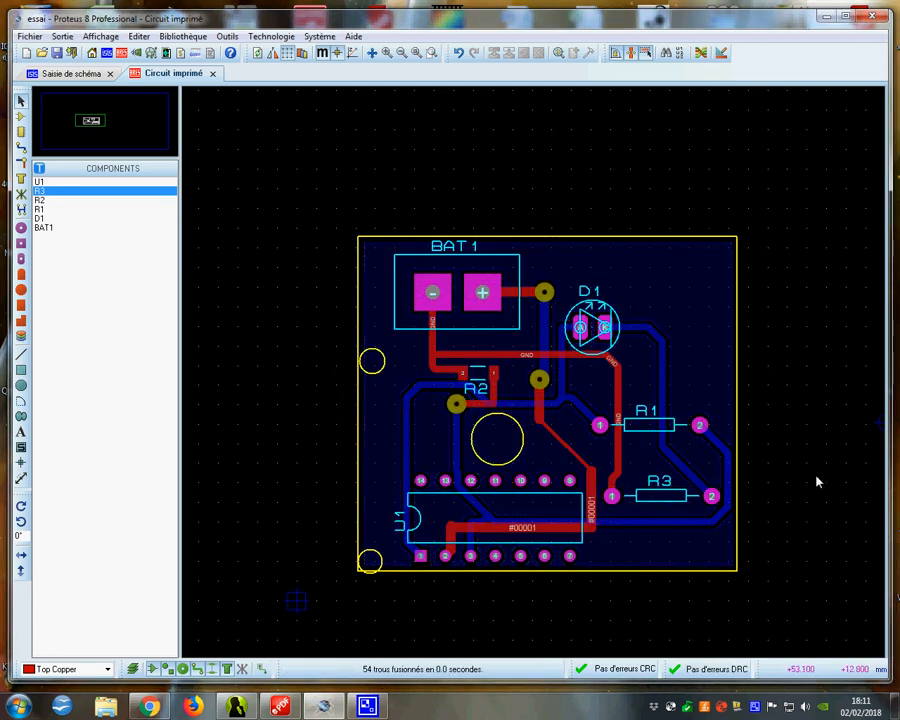
{"action": "scroll", "coordinate": [522, 372], "scroll_direction": "up", "scroll_amount": 1}
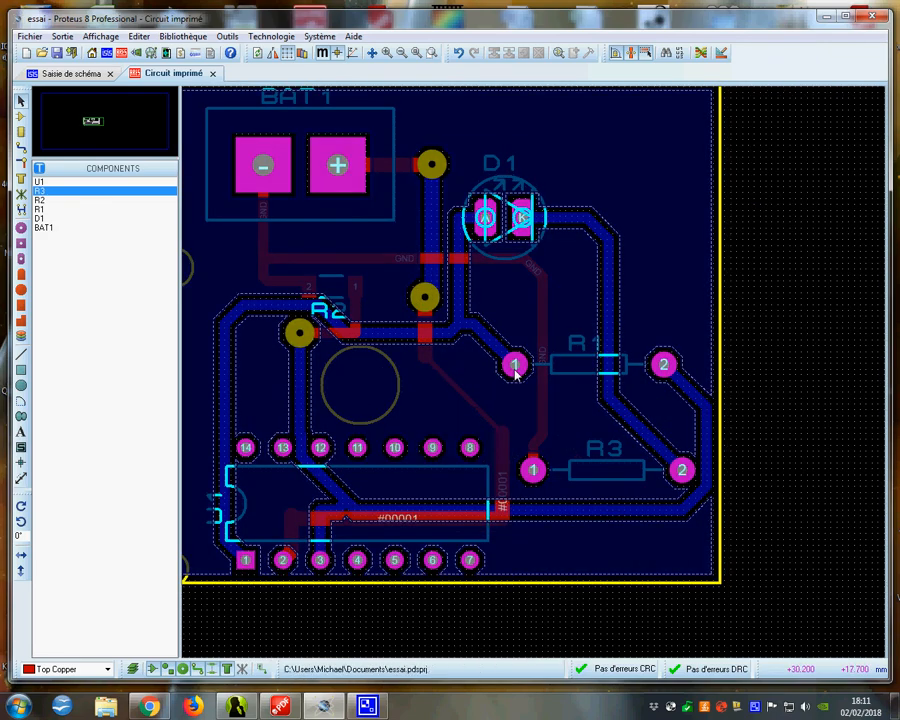
{"action": "scroll", "coordinate": [510, 380], "scroll_direction": "down", "scroll_amount": 2}
{"action": "scroll", "coordinate": [532, 374], "scroll_direction": "up", "scroll_amount": 1}
{"action": "scroll", "coordinate": [618, 455], "scroll_direction": "down", "scroll_amount": 1}
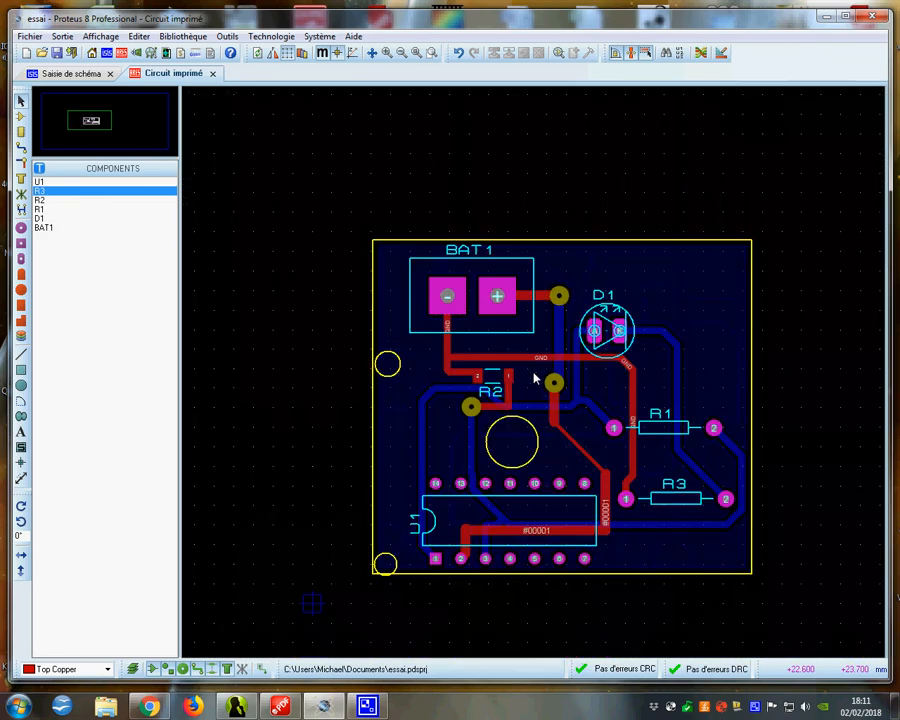
{"action": "scroll", "coordinate": [538, 376], "scroll_direction": "up", "scroll_amount": 2}
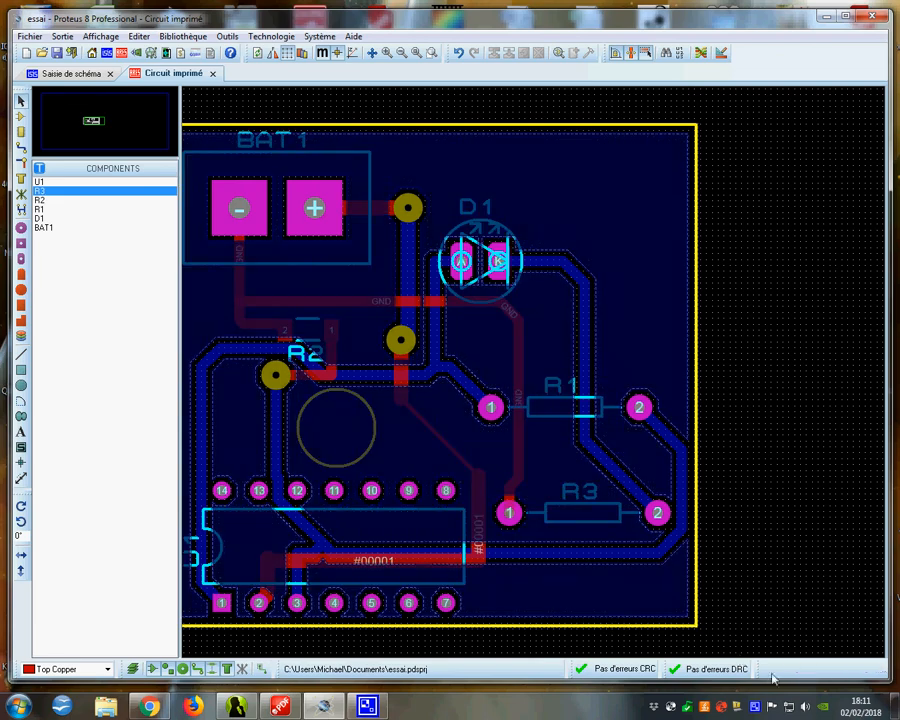
{"action": "right_click", "coordinate": [755, 712]}
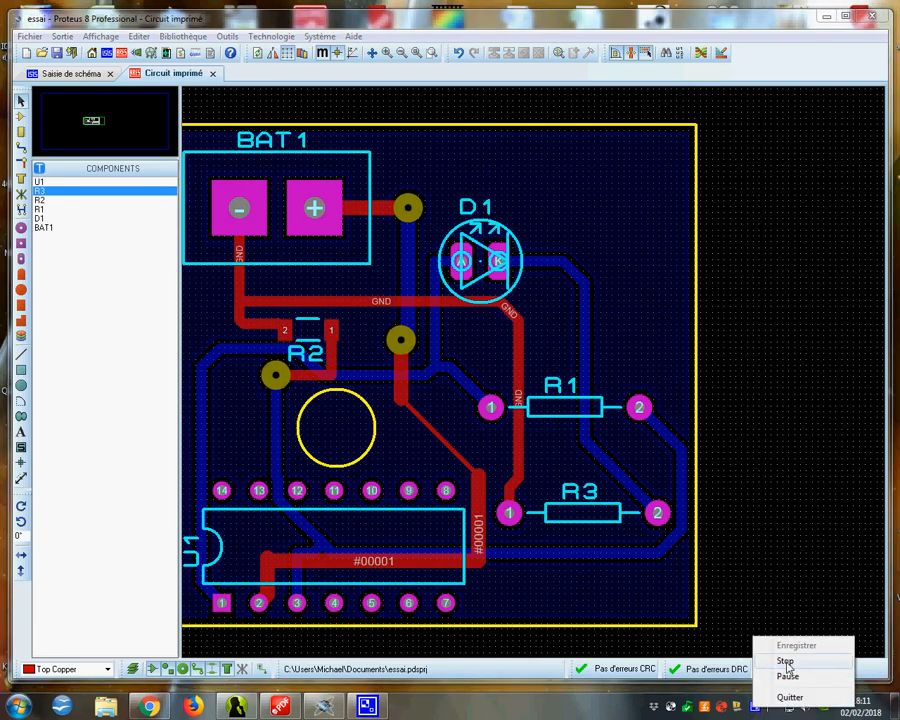